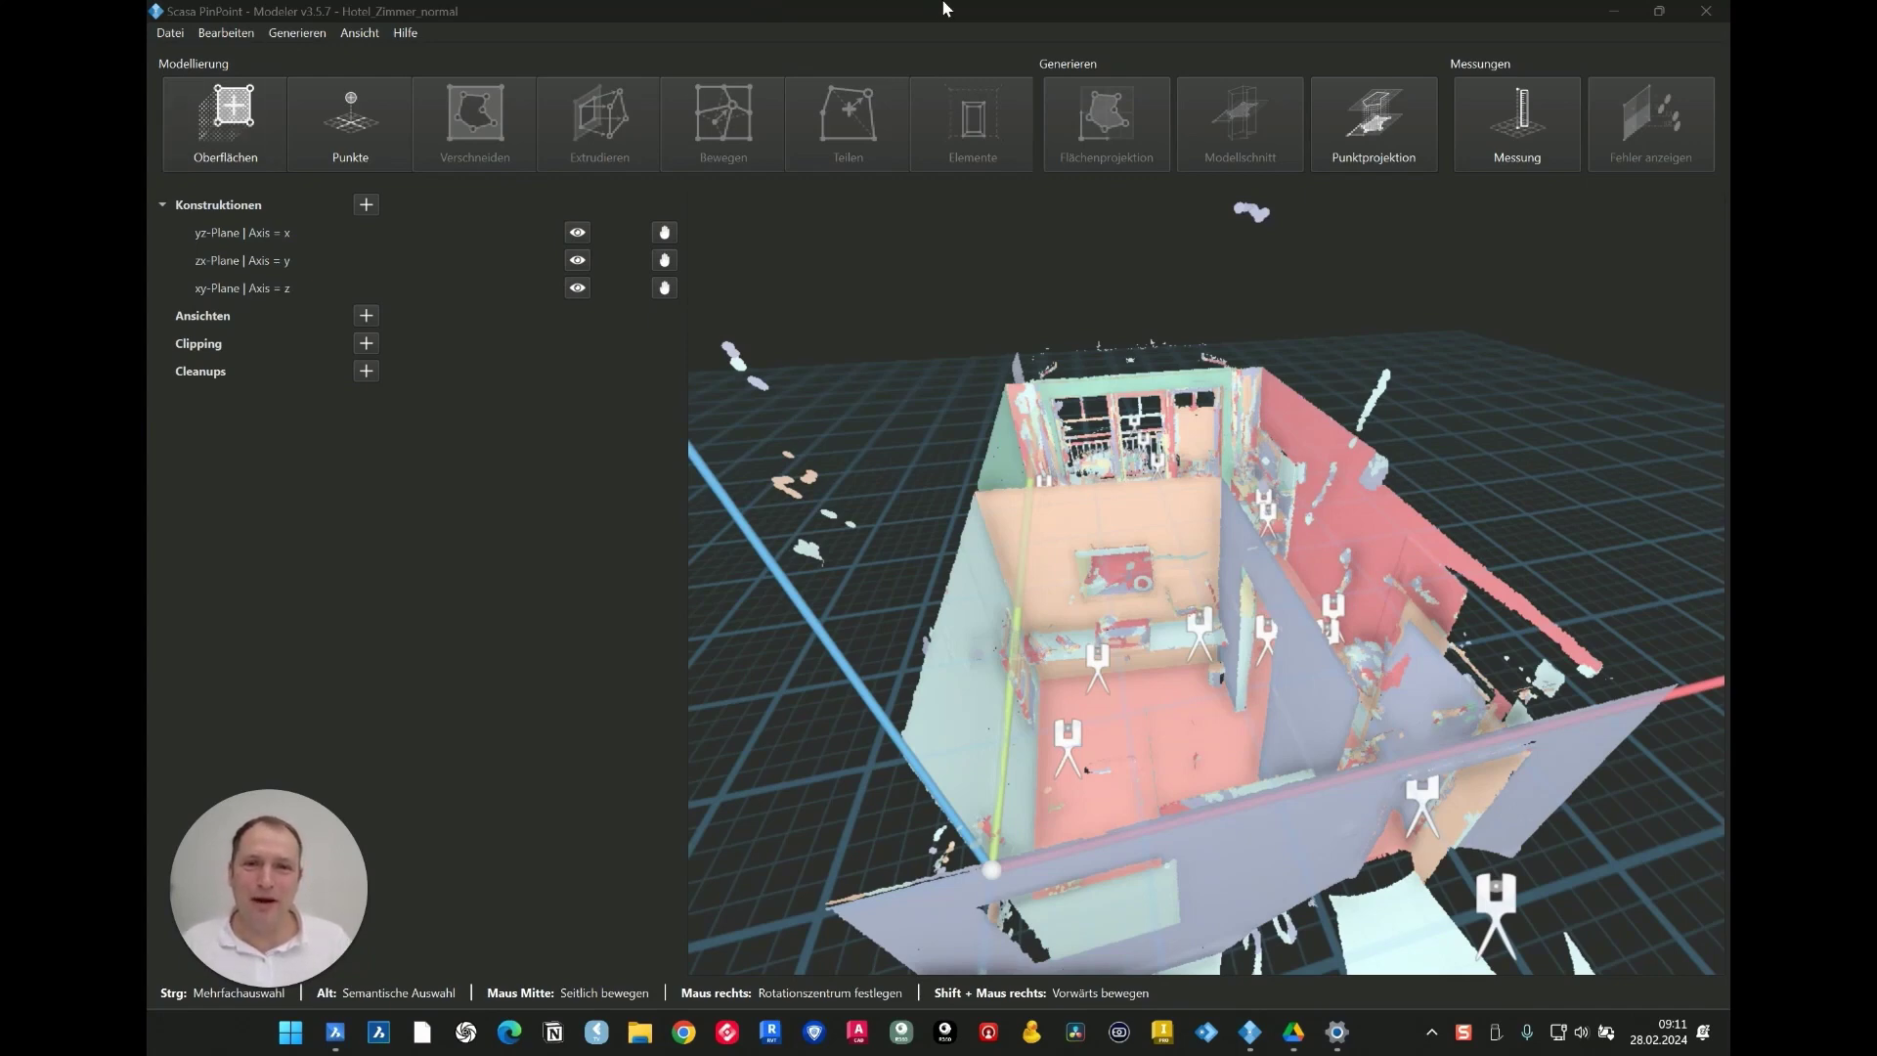
Step: Place the coordinate system's origin in the bathroom corner where the yellow wall, the light blue wall and the floor meet
drag(1283, 612, 1156, 682)
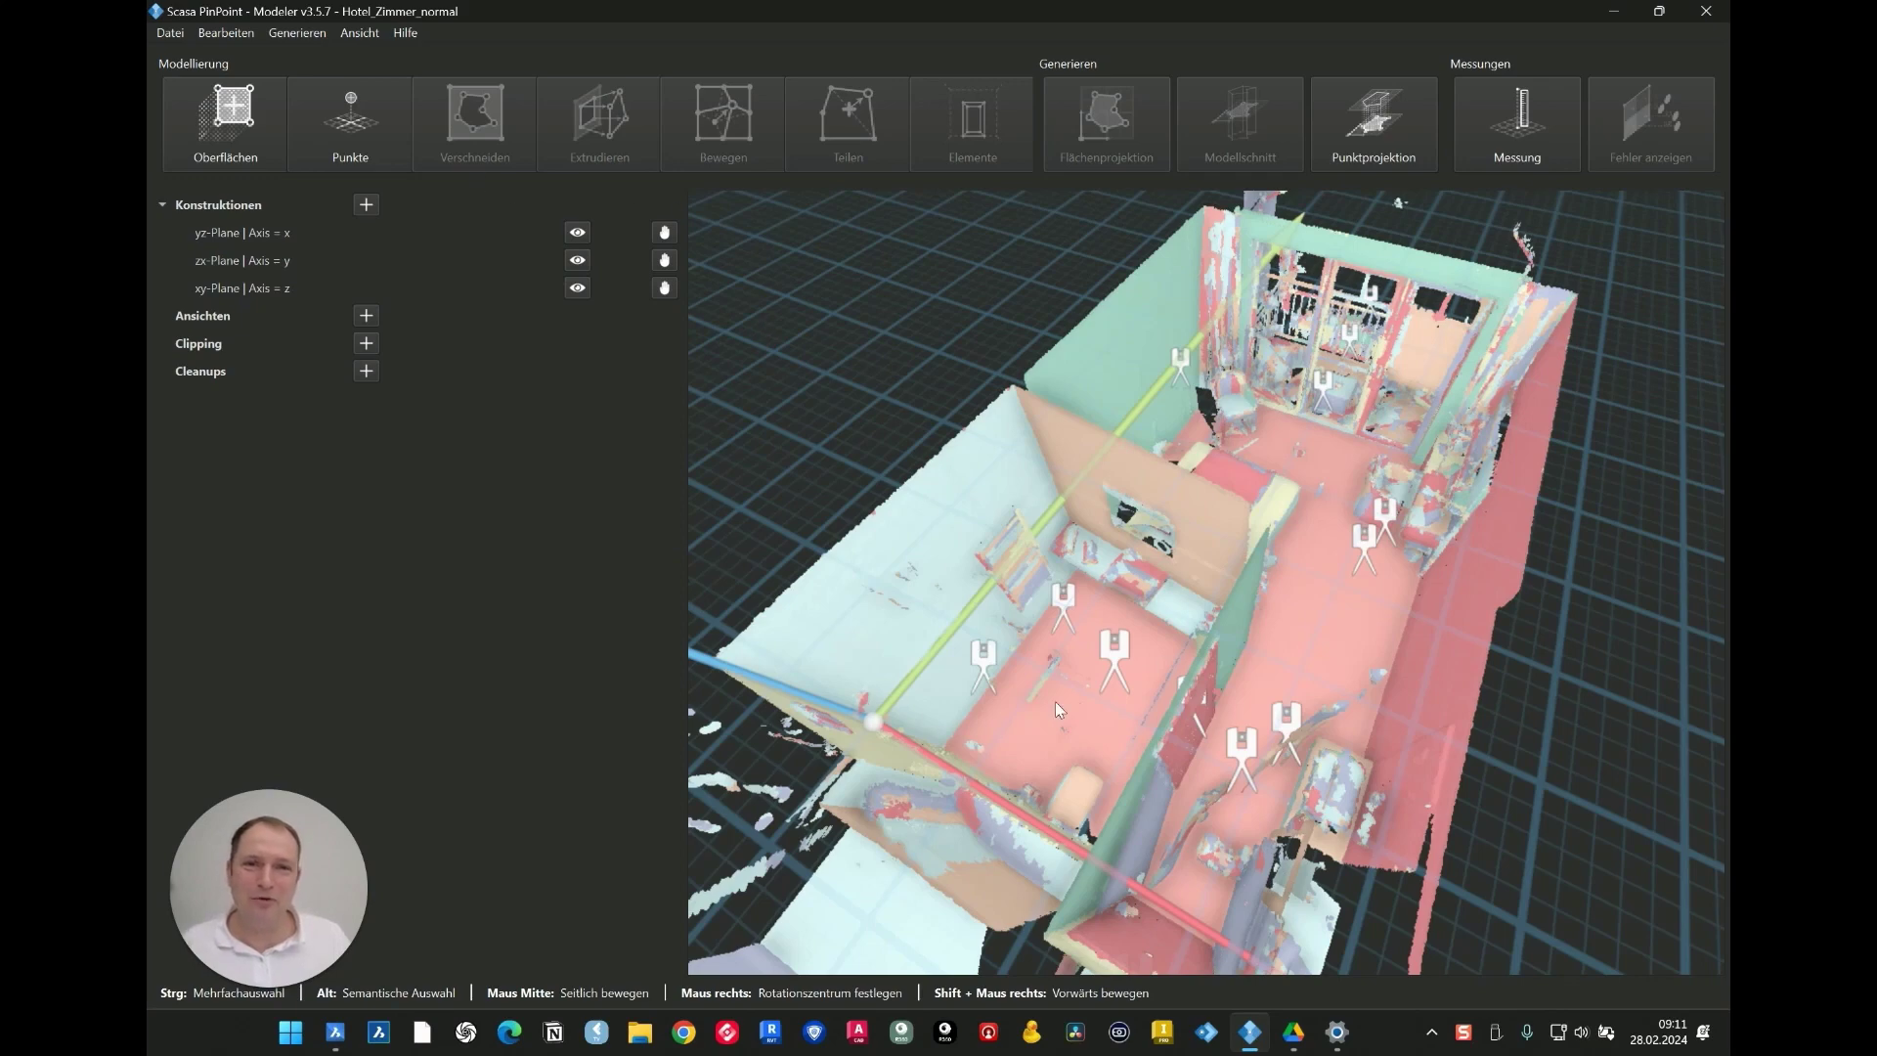
click(1116, 653)
mouse_move(1116, 653)
mouse_down()
mouse_move(909, 675)
mouse_move(1350, 697)
mouse_move(1257, 925)
mouse_move(1140, 706)
mouse_move(1215, 660)
mouse_move(1381, 653)
mouse_move(1374, 780)
mouse_up()
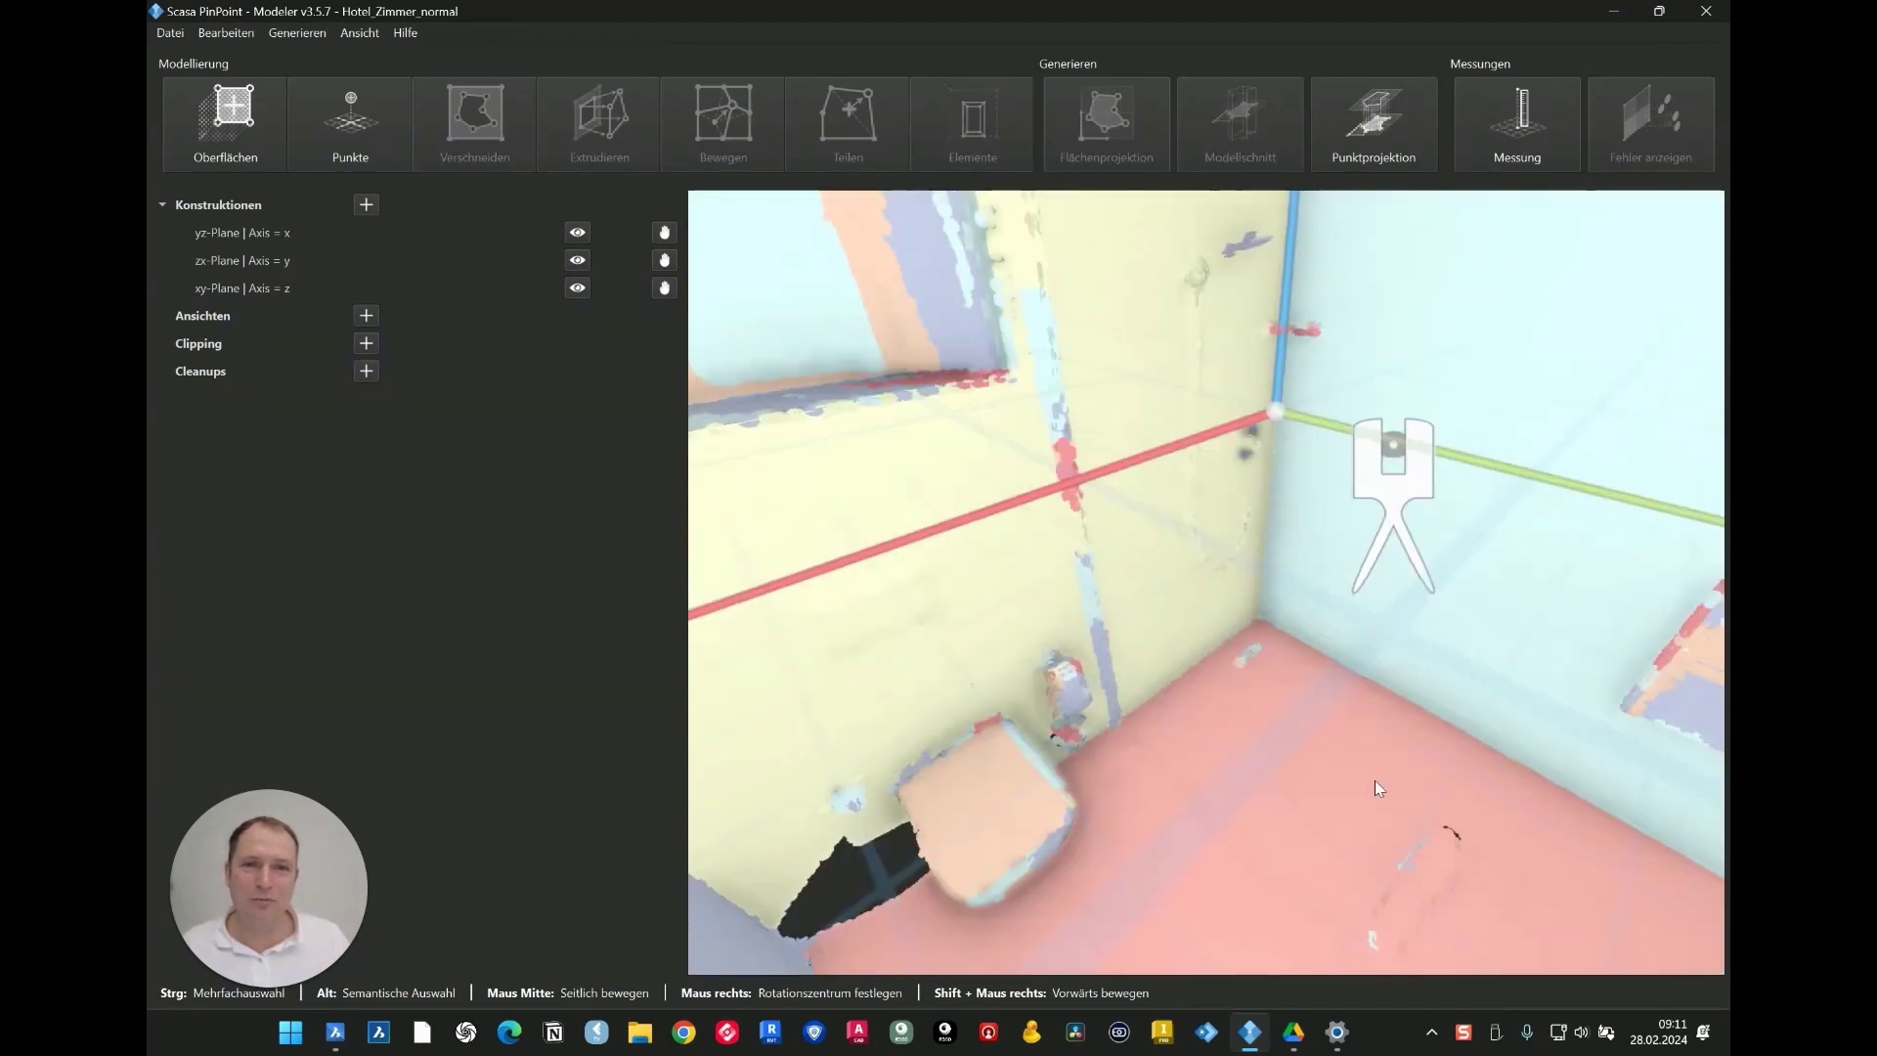
click(231, 36)
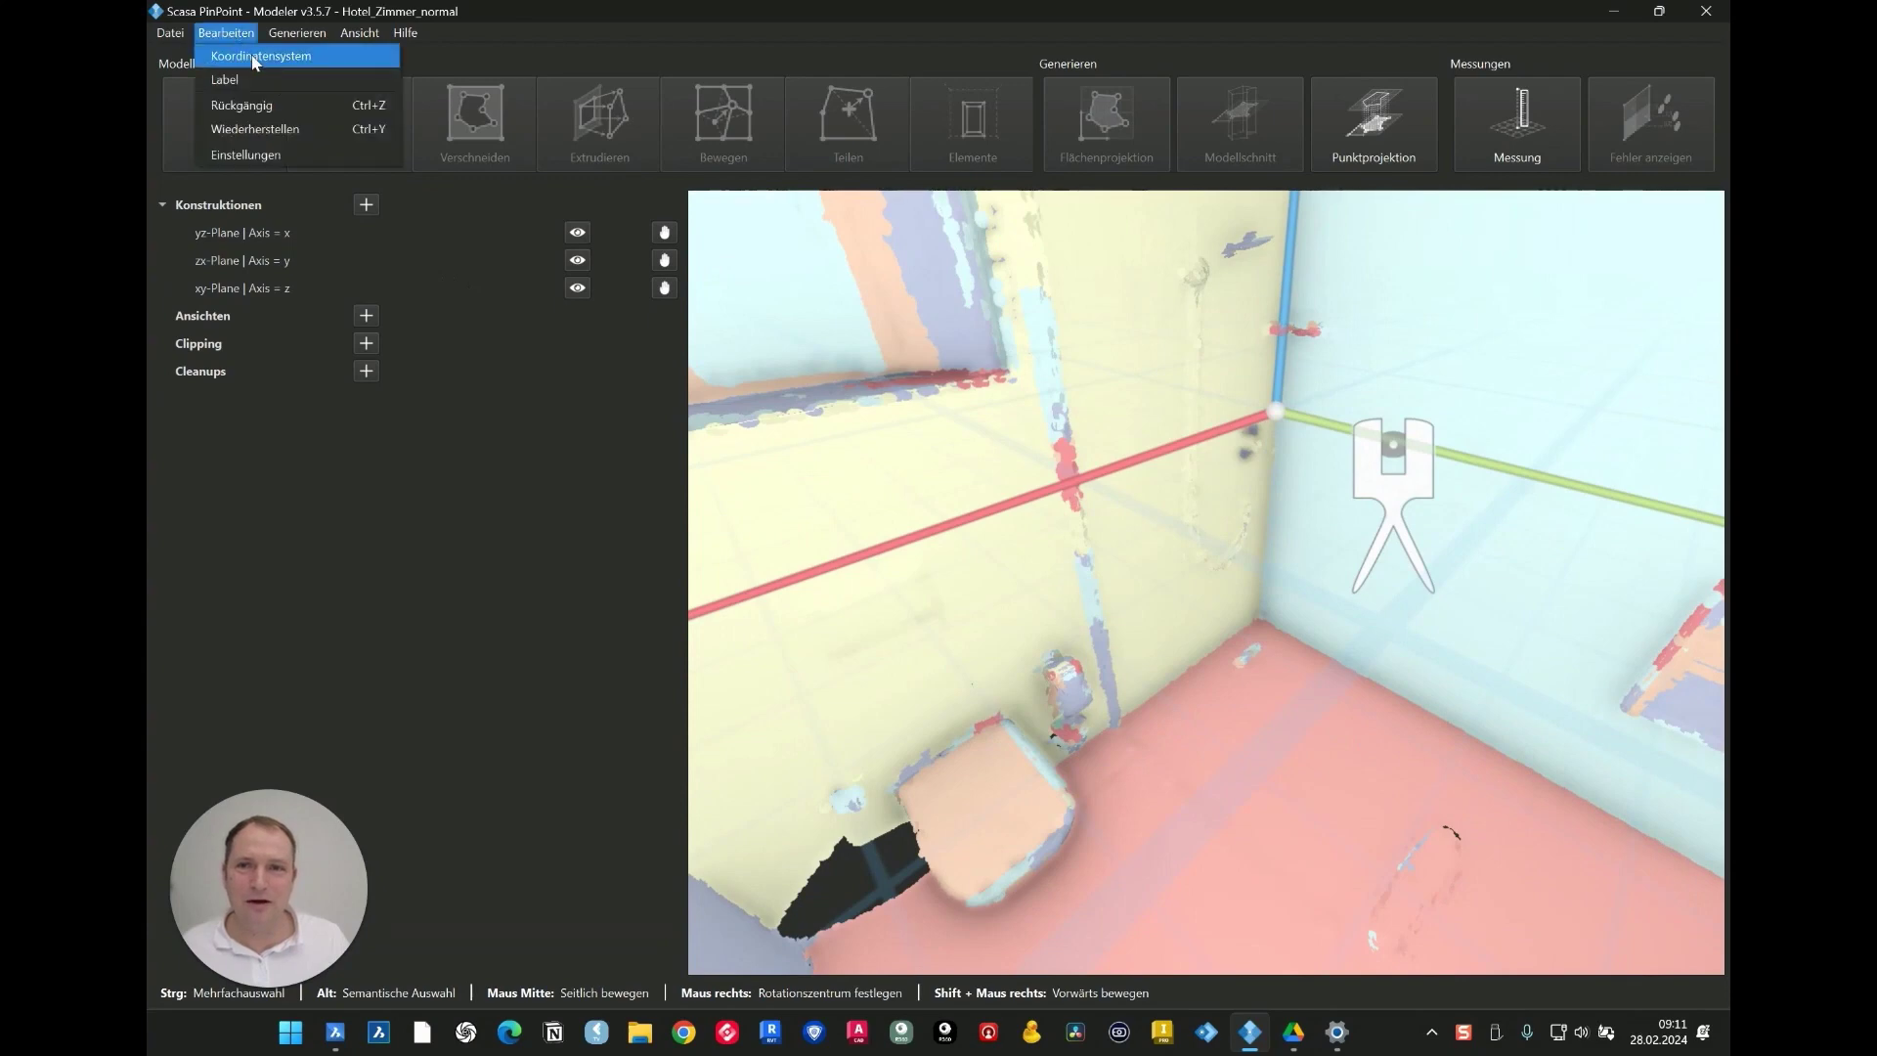
click(257, 56)
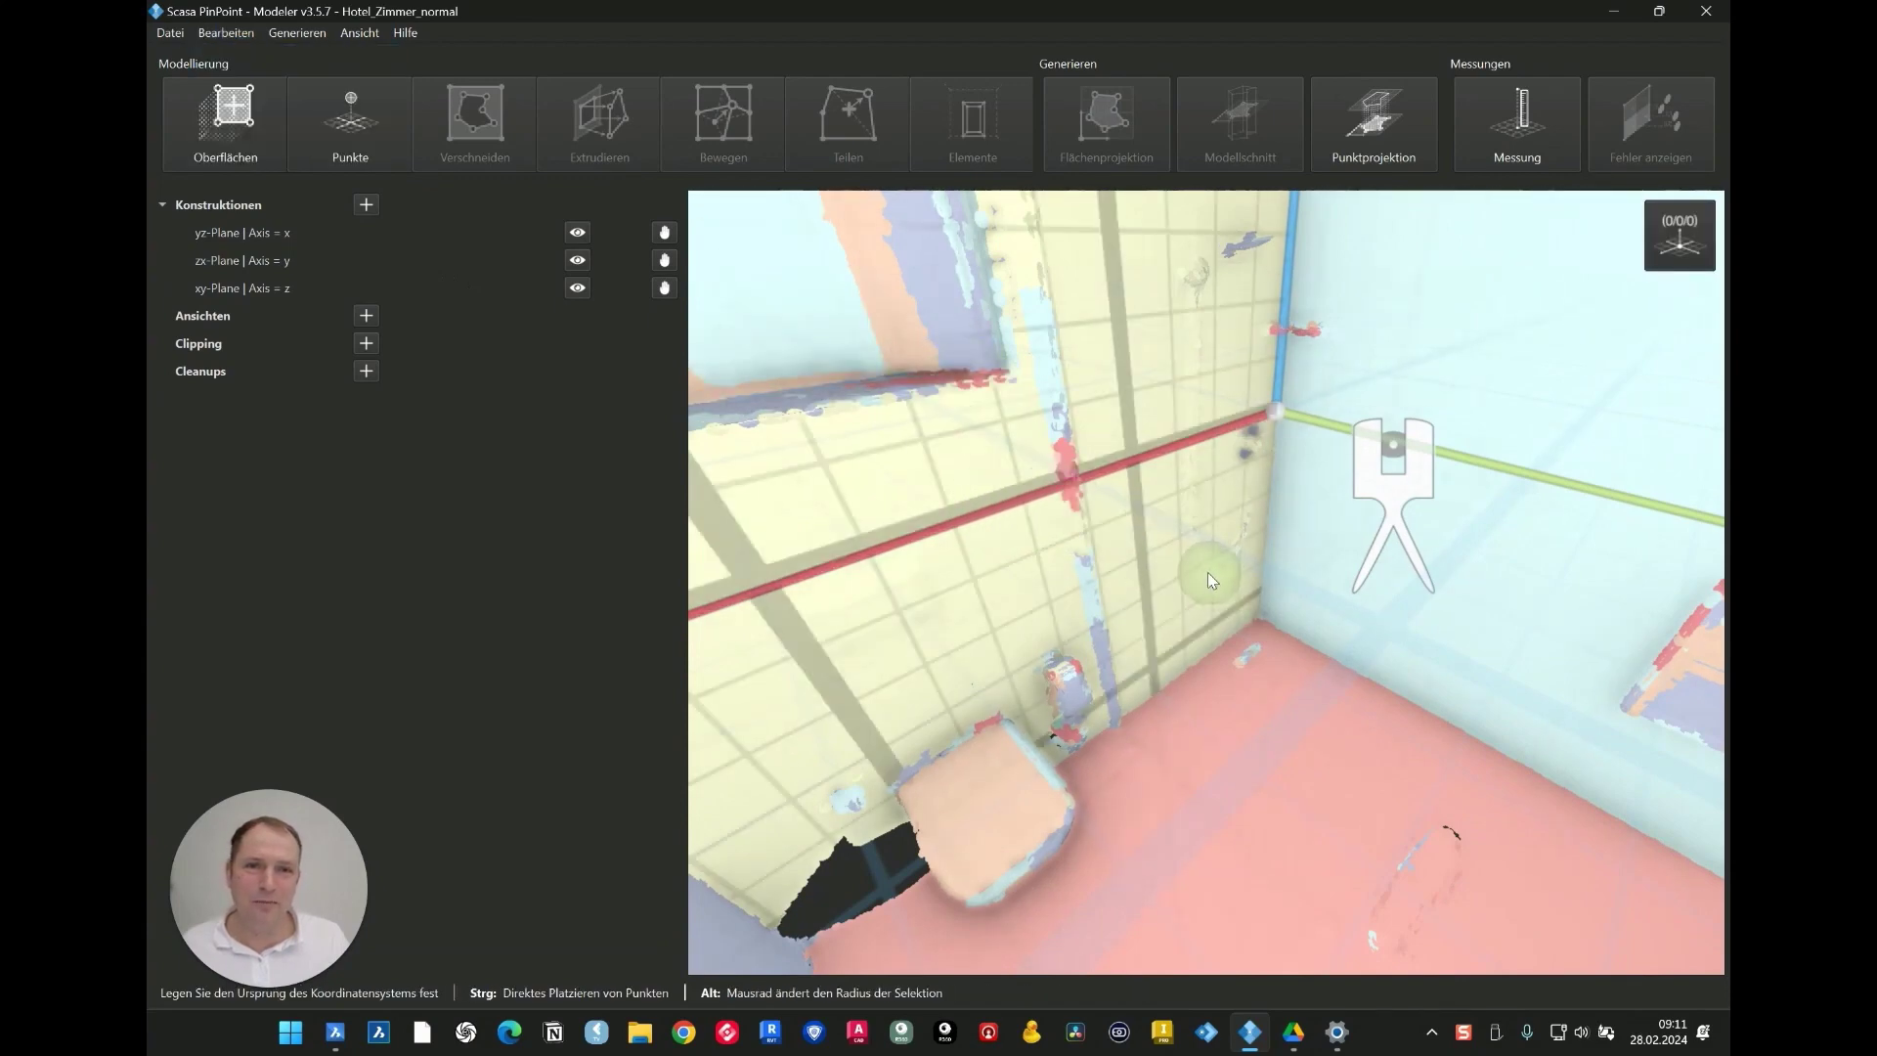
click(1298, 571)
click(1296, 673)
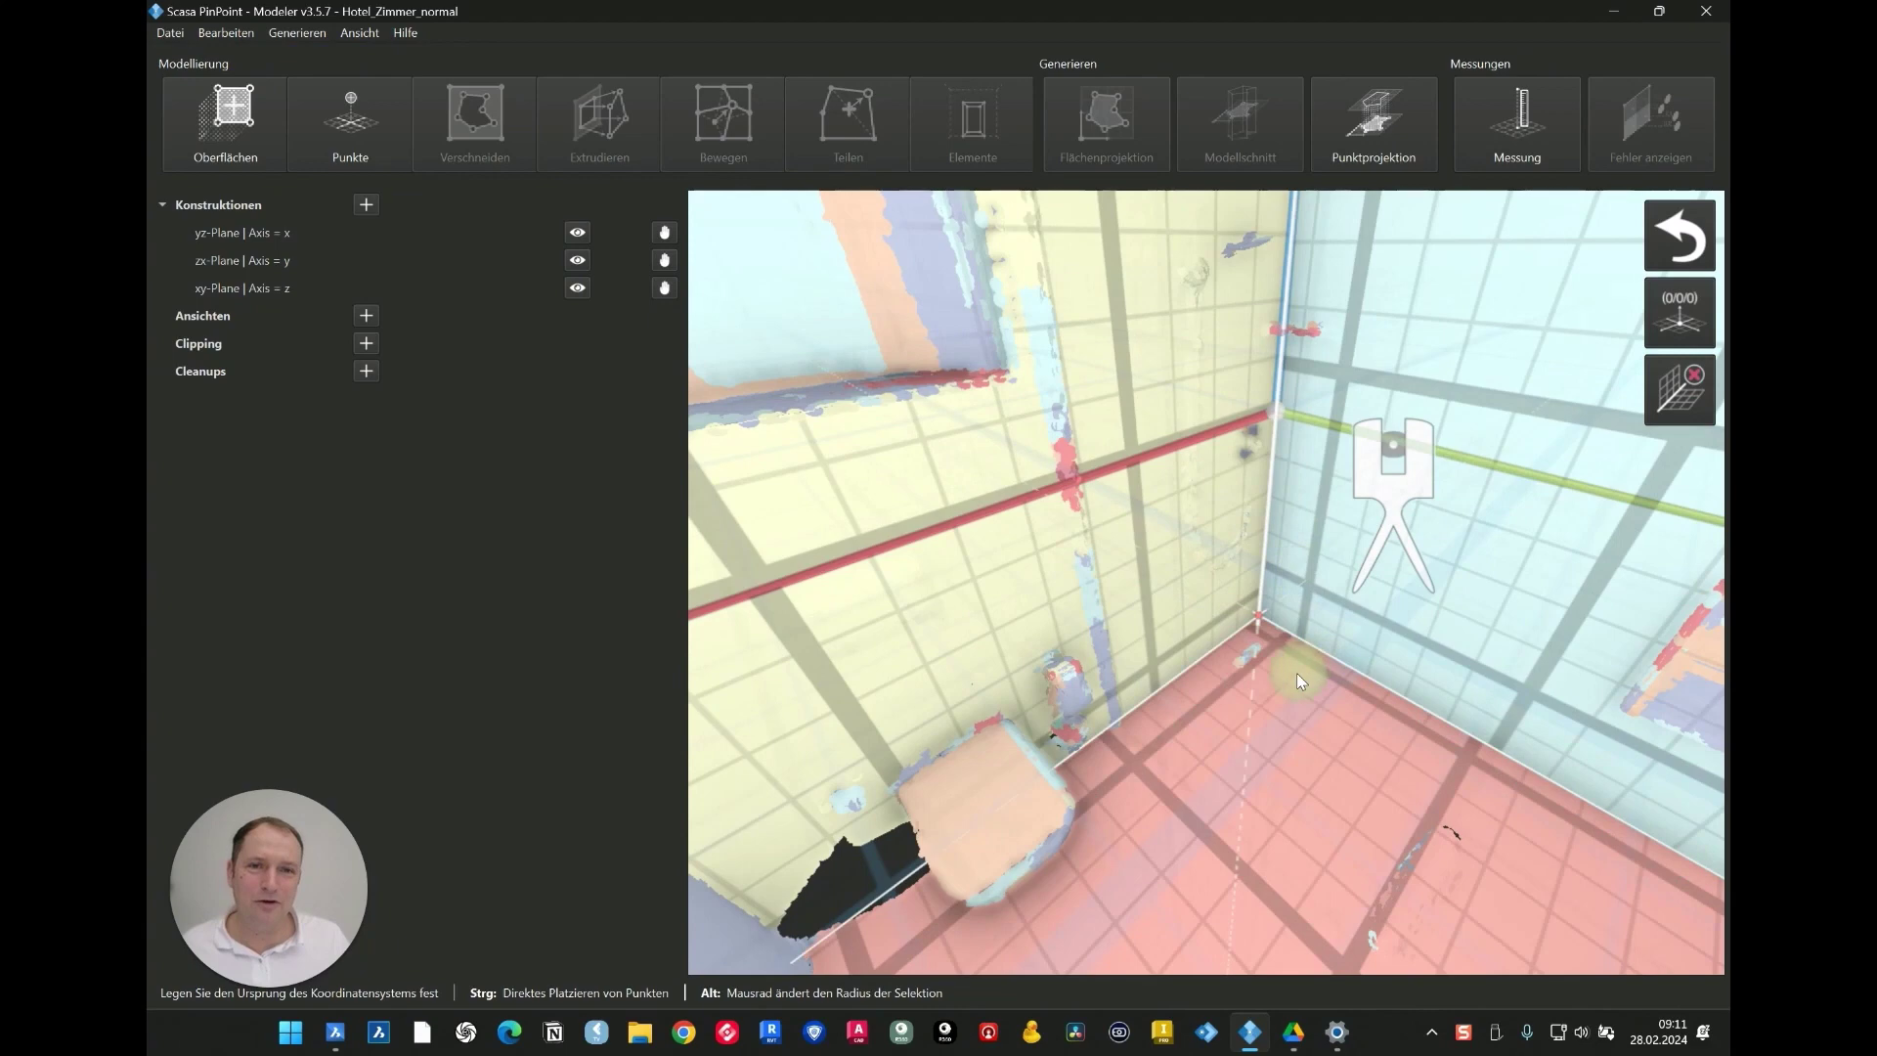
click(1296, 672)
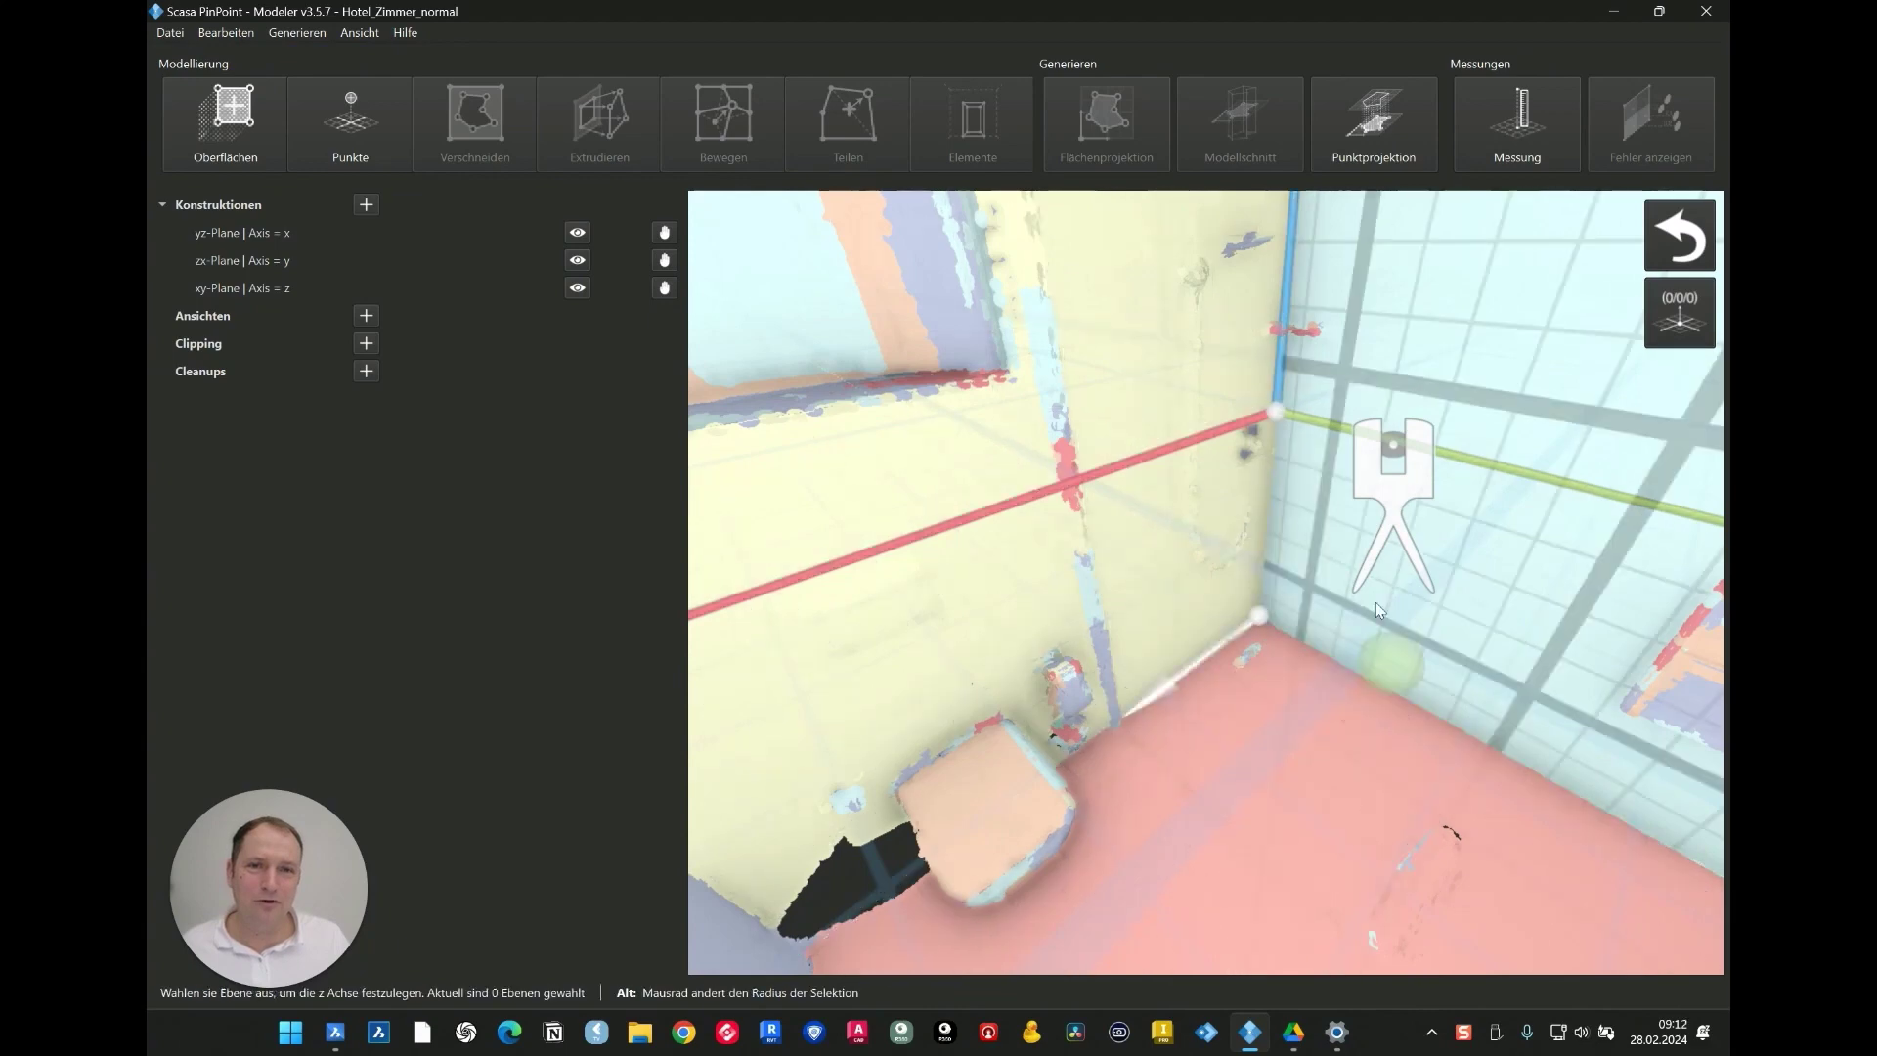
Step: Define the z-axis from the xy-plane and the y-axis from the light blue bathroom wall for the new coordinate system
click(665, 287)
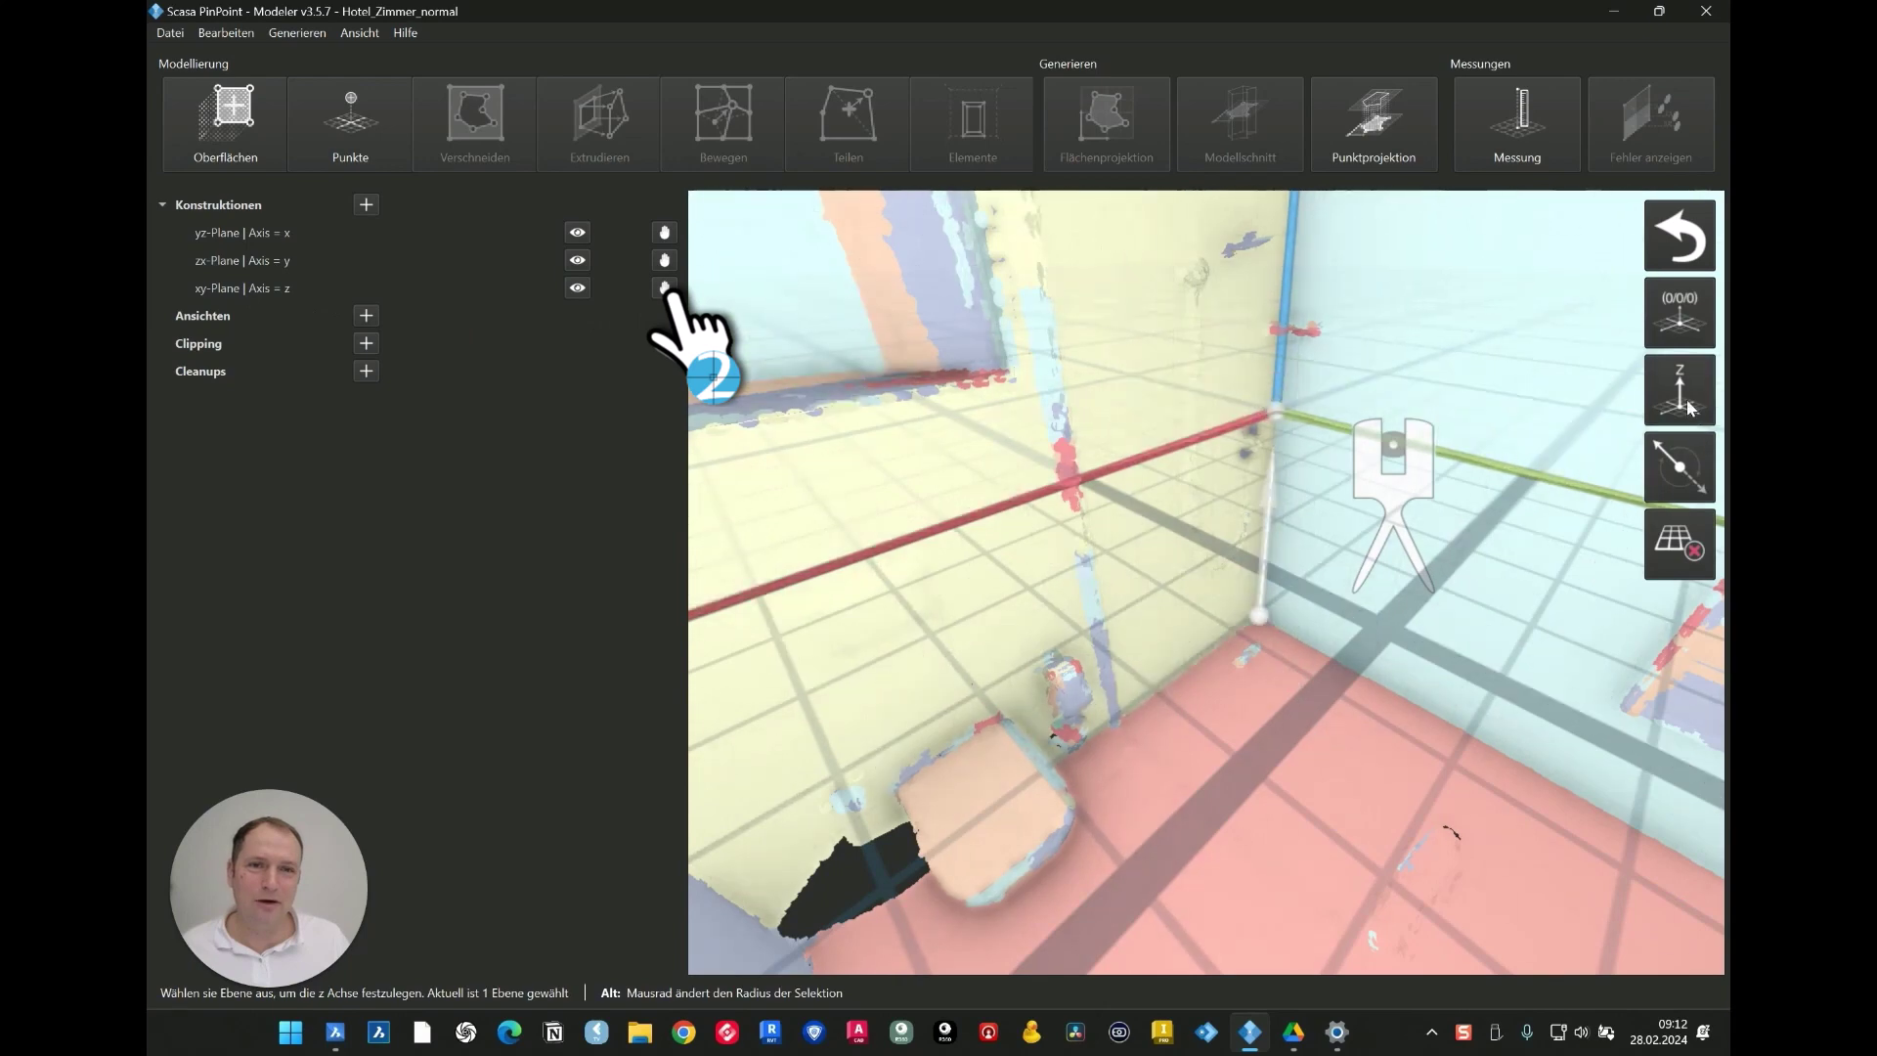
click(1687, 395)
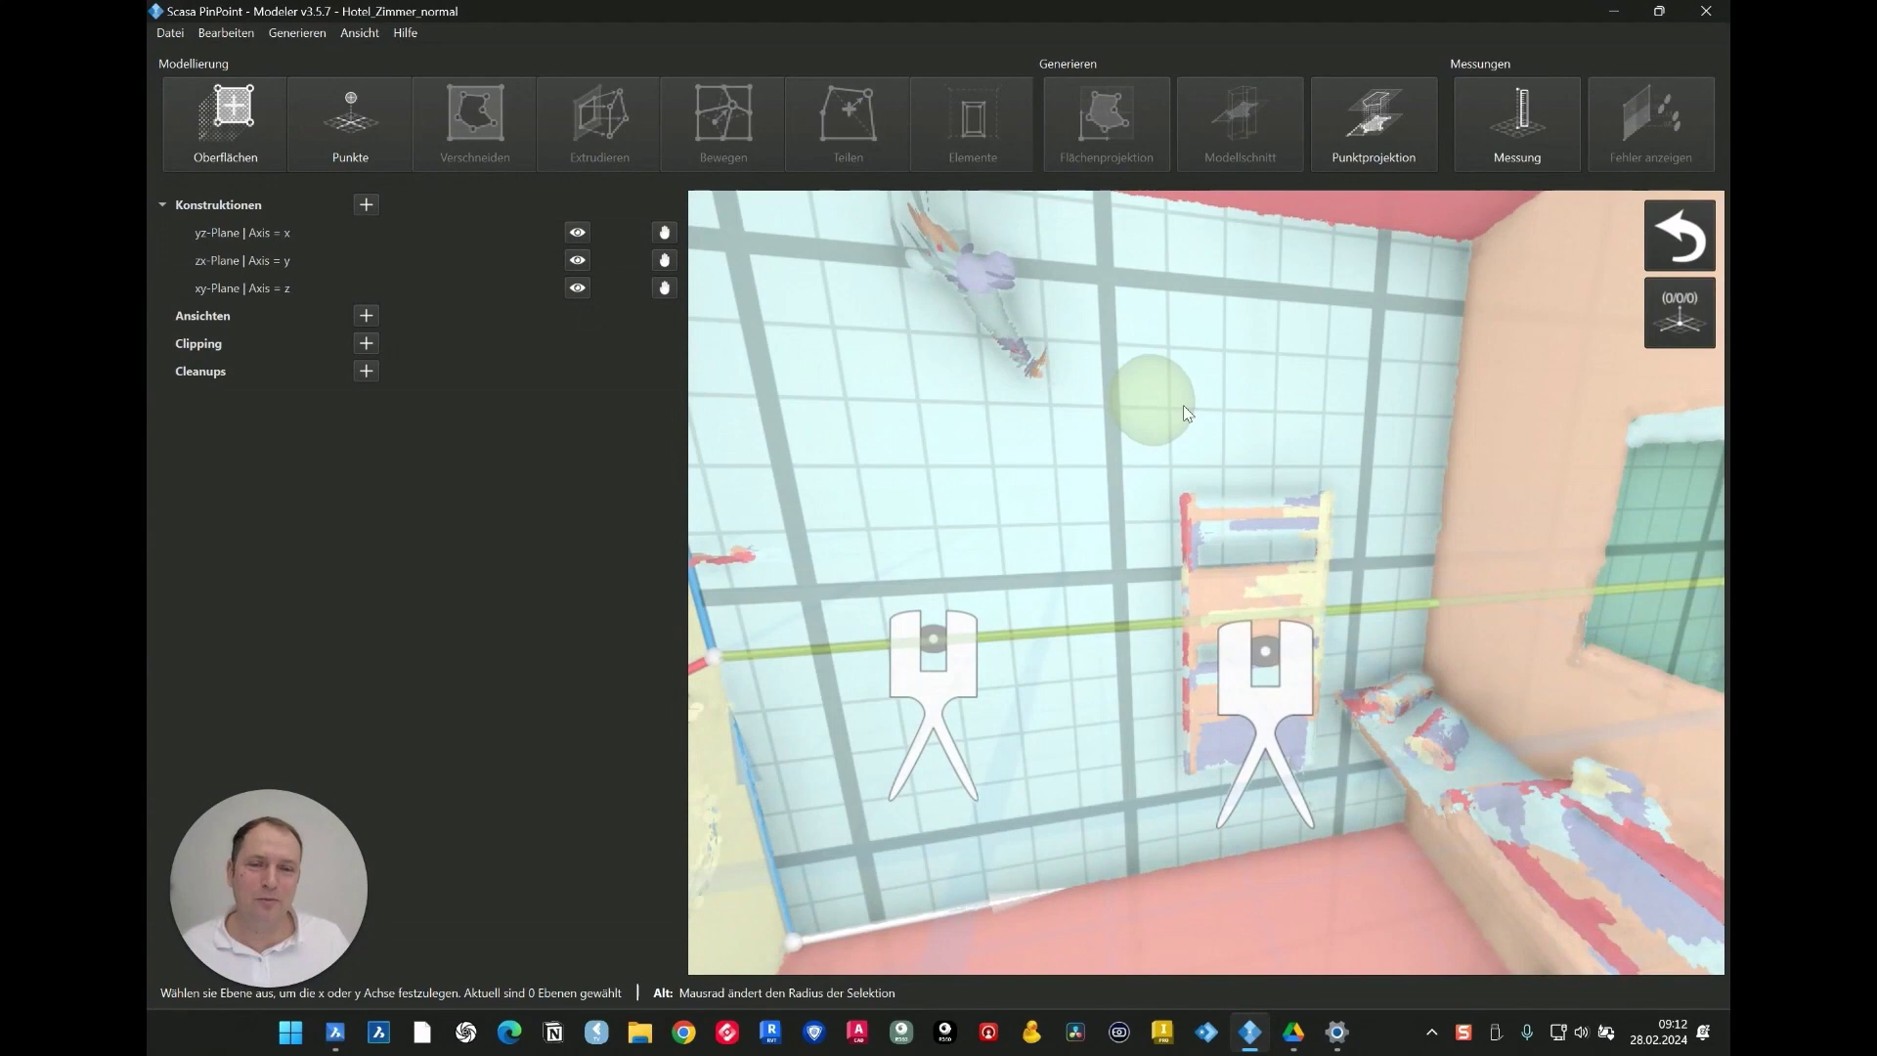
click(1215, 338)
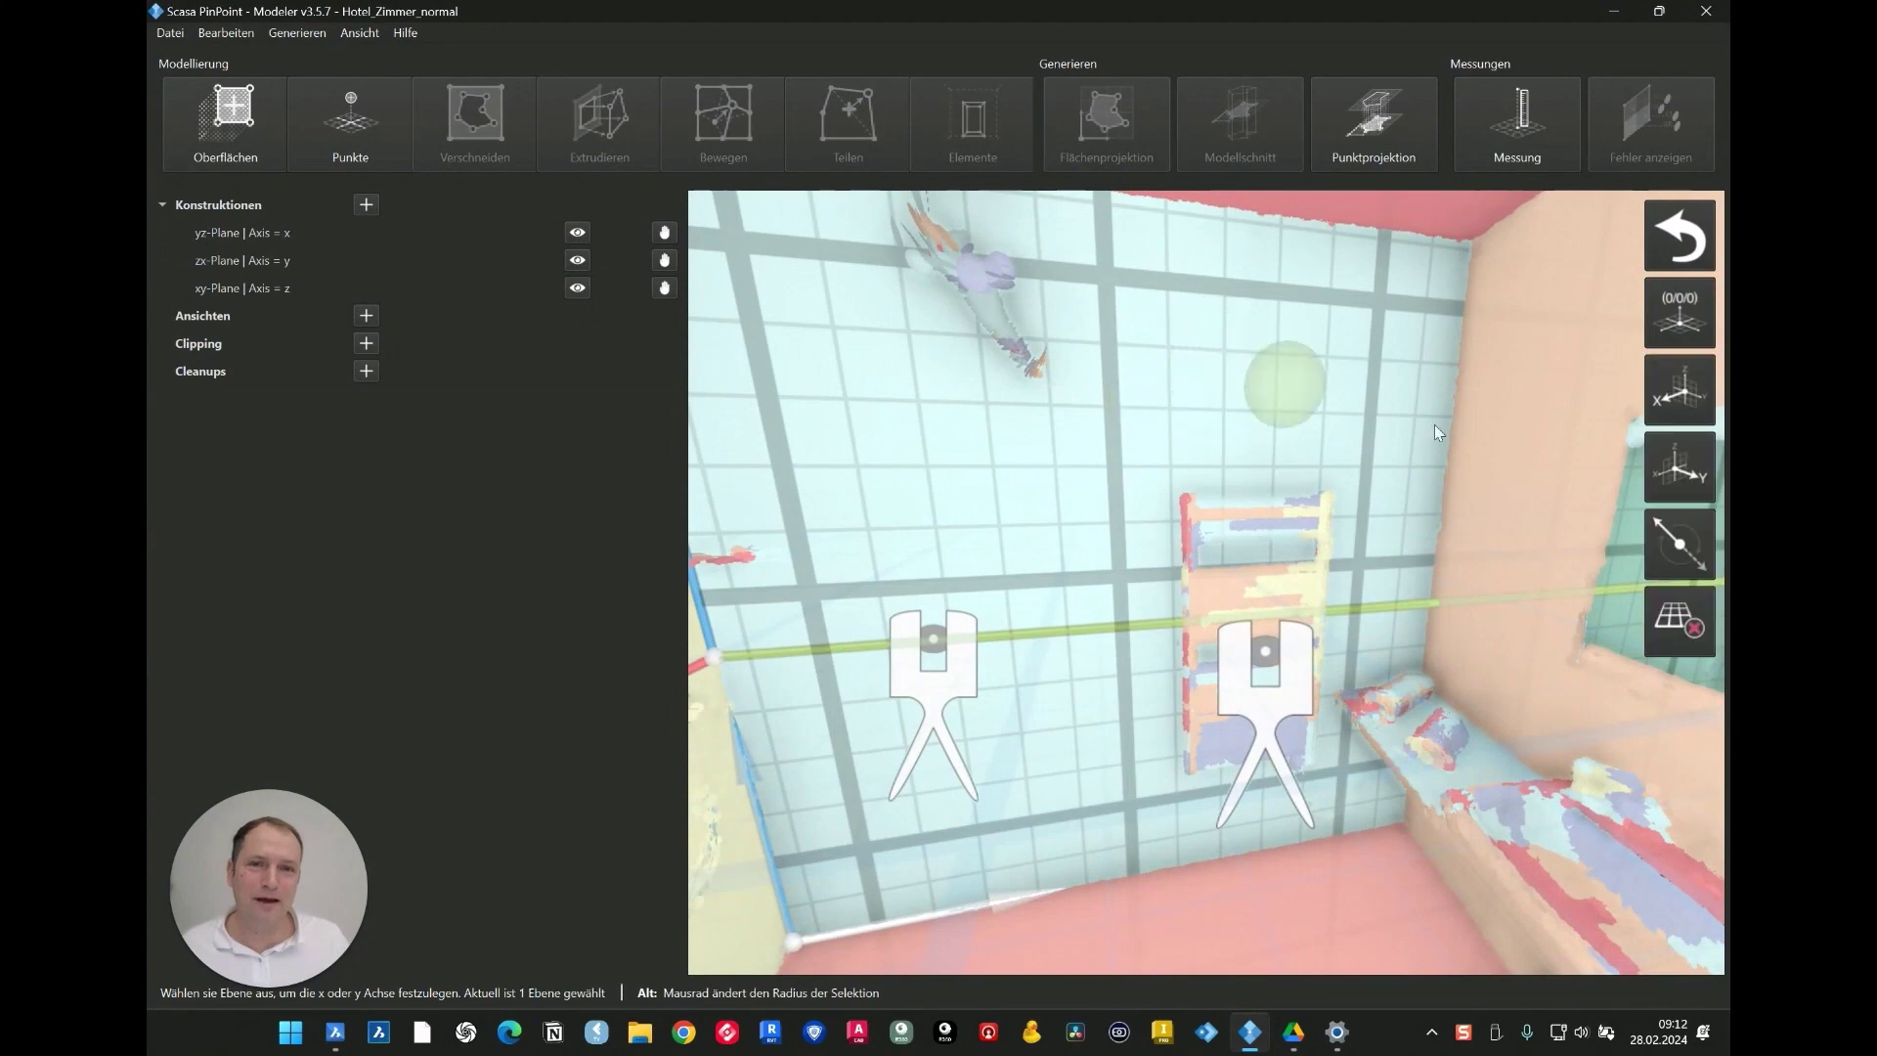
click(1685, 477)
drag(1345, 497, 1072, 622)
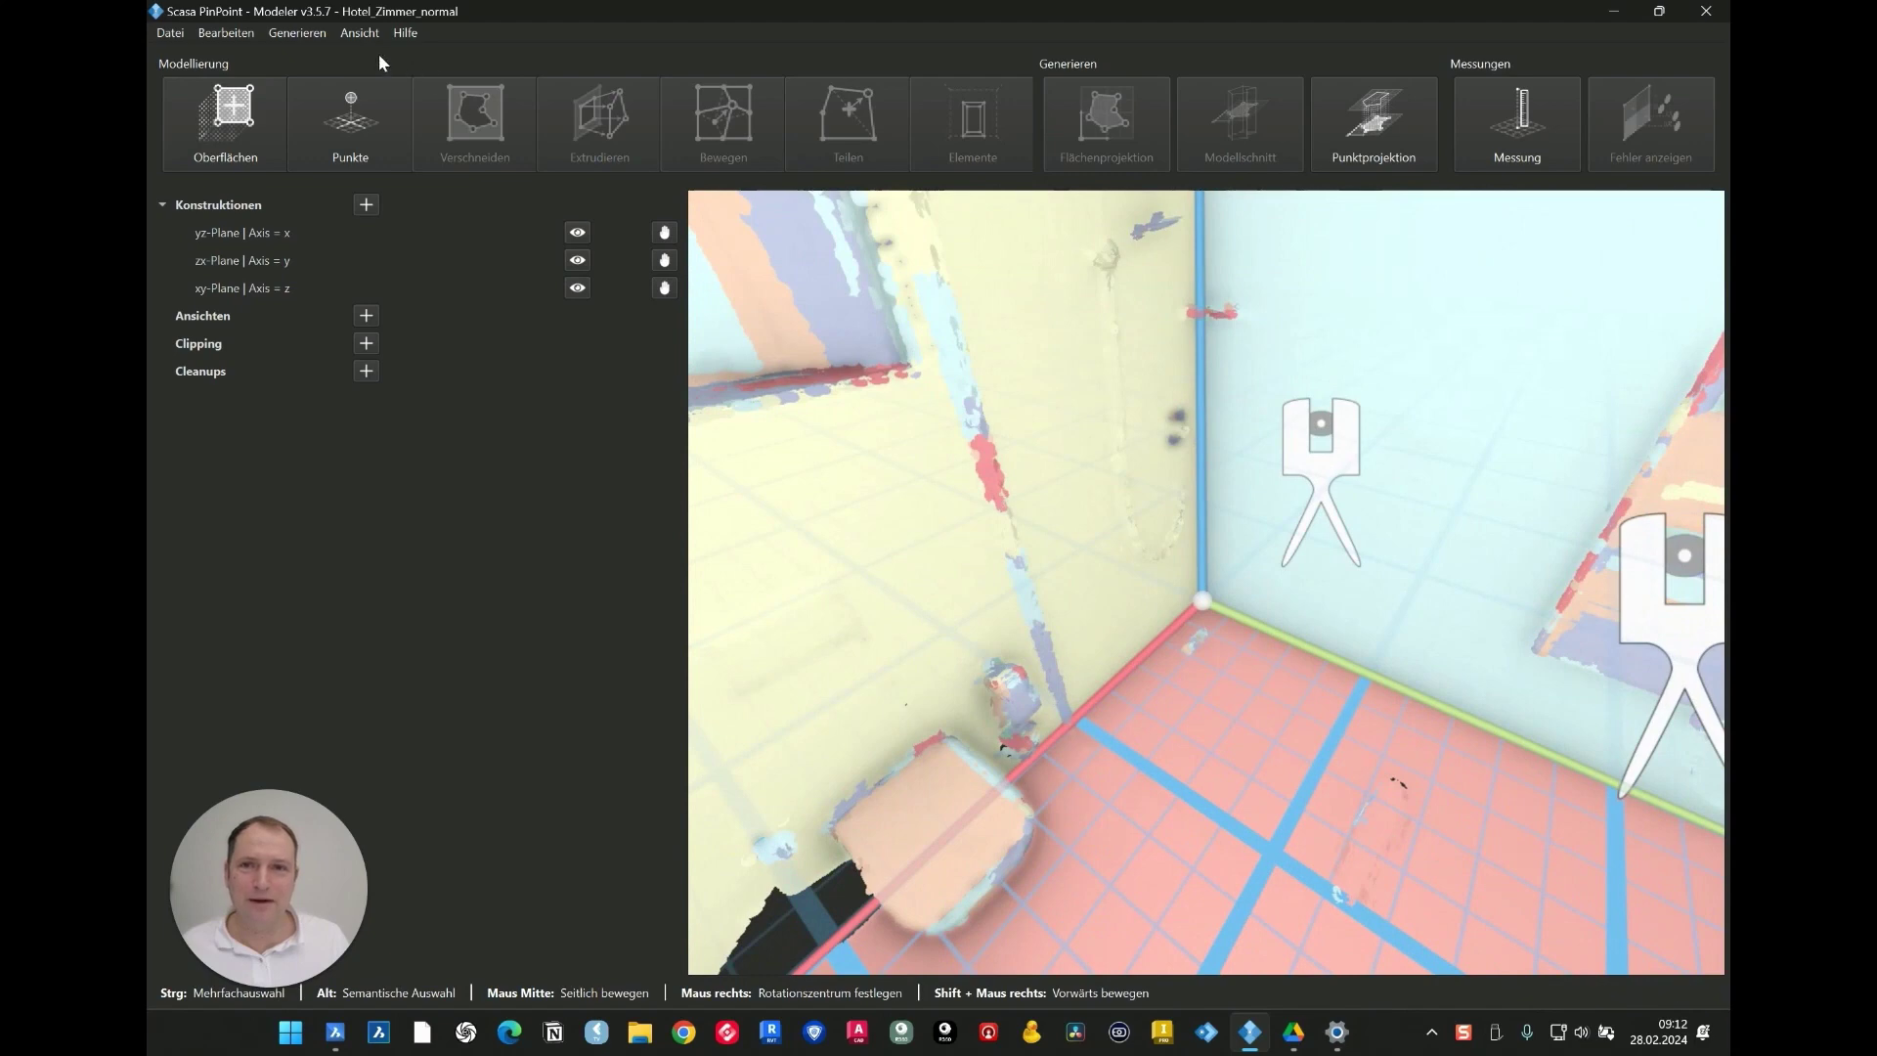
Step: Hide the coordinate system in the 3D view
click(359, 34)
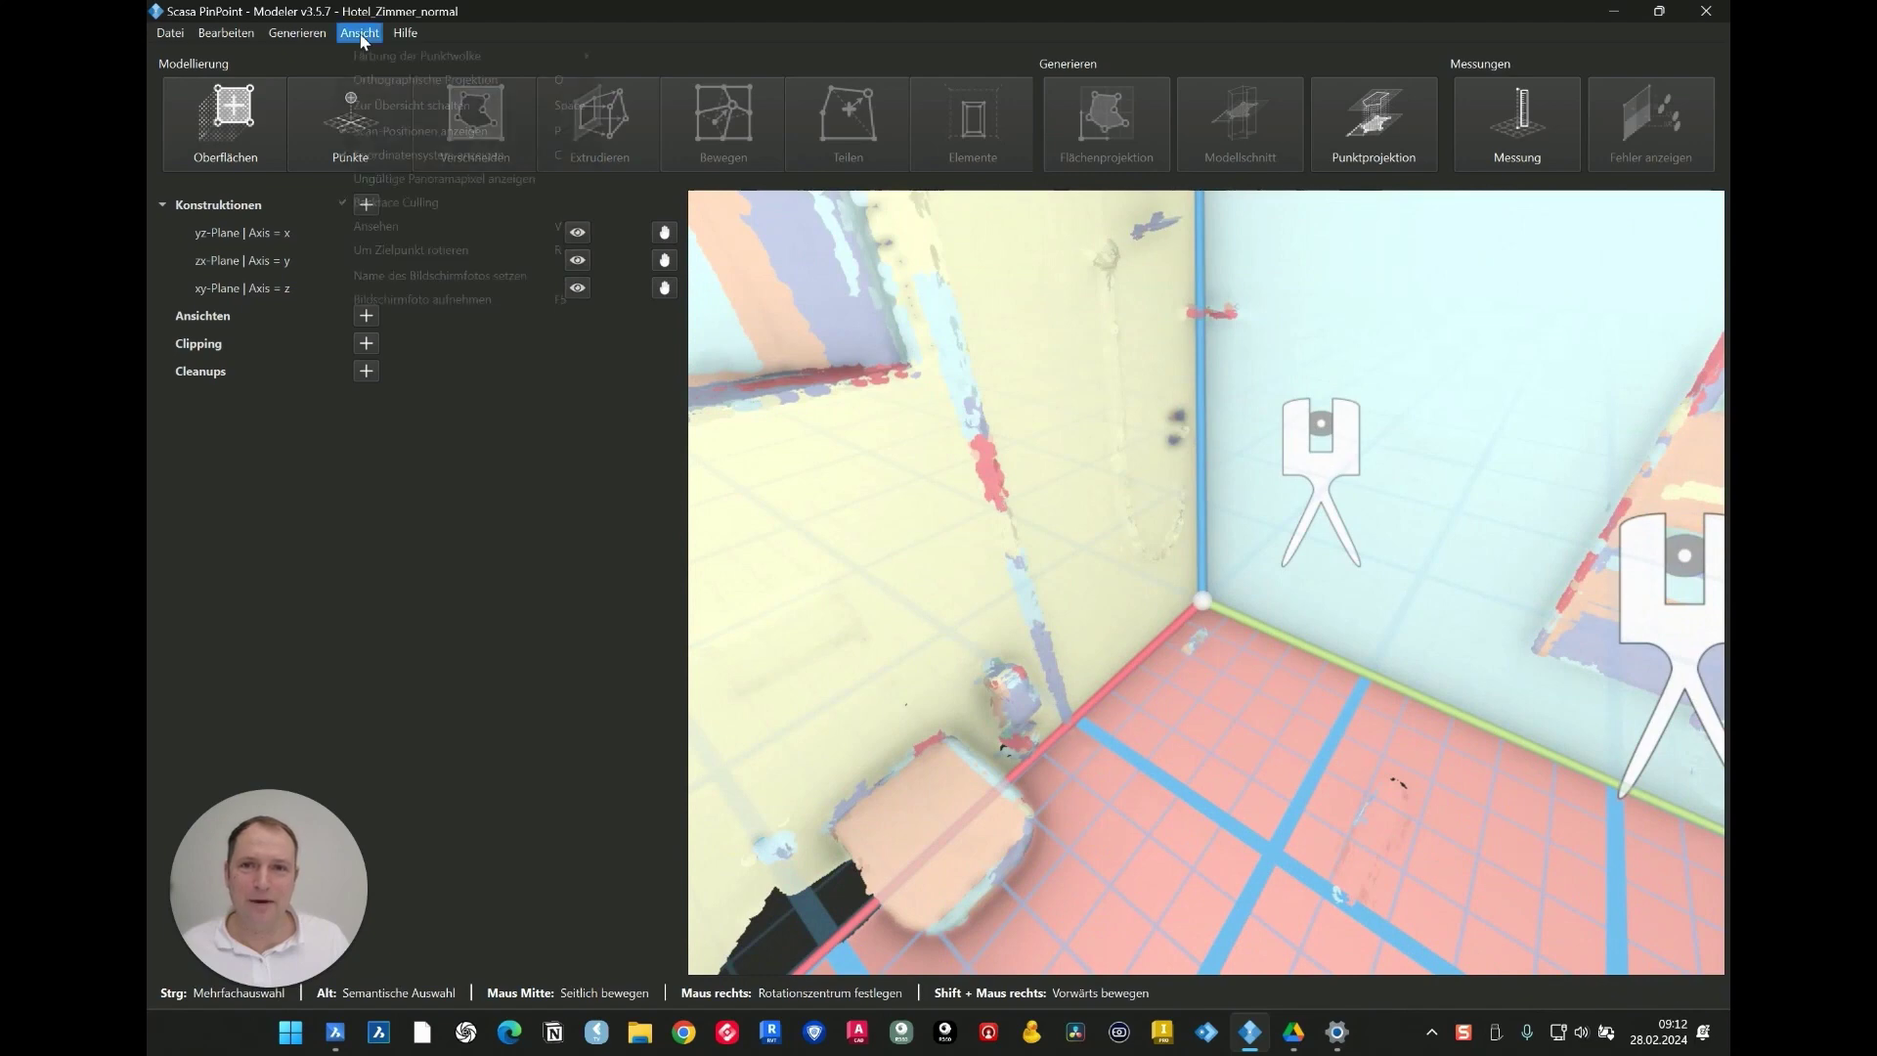
click(437, 157)
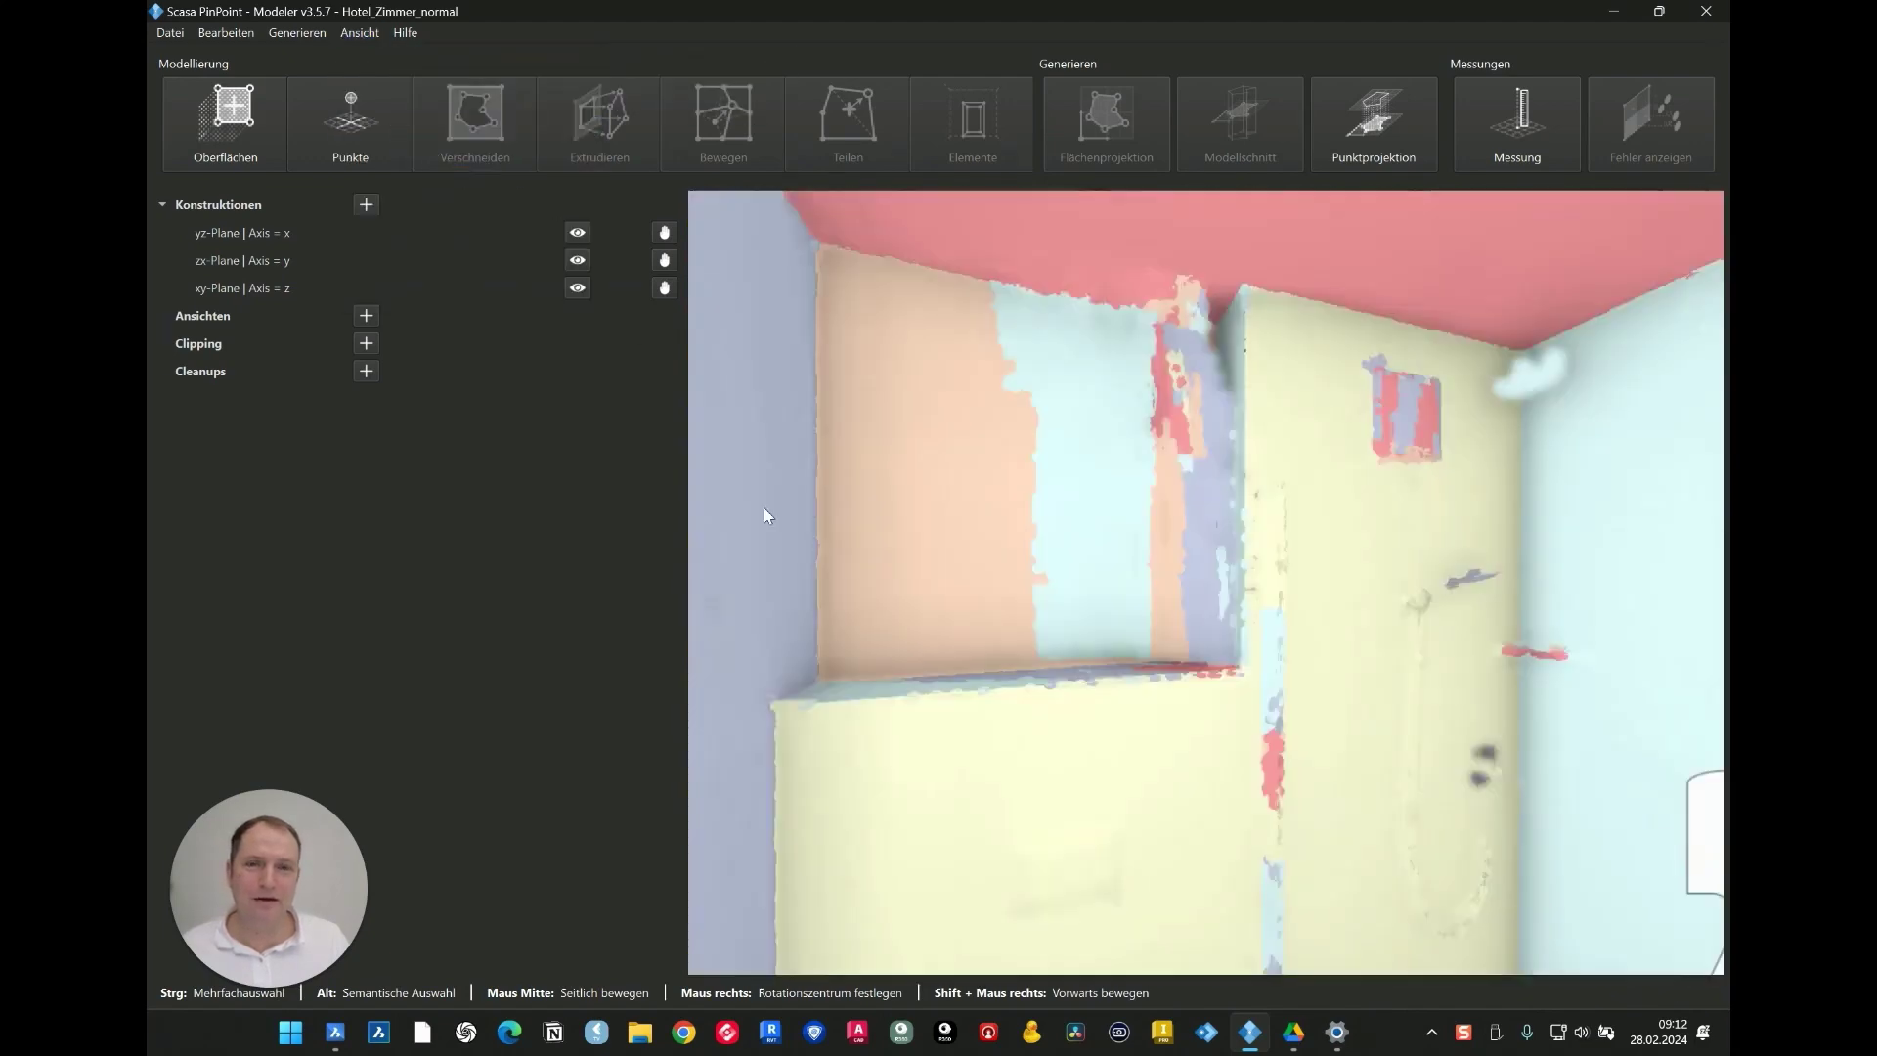
Step: Begin a surface polygon in the bathroom with the xy-plane held as its fixed base plane
drag(765, 508, 508, 513)
drag(1391, 658, 1176, 757)
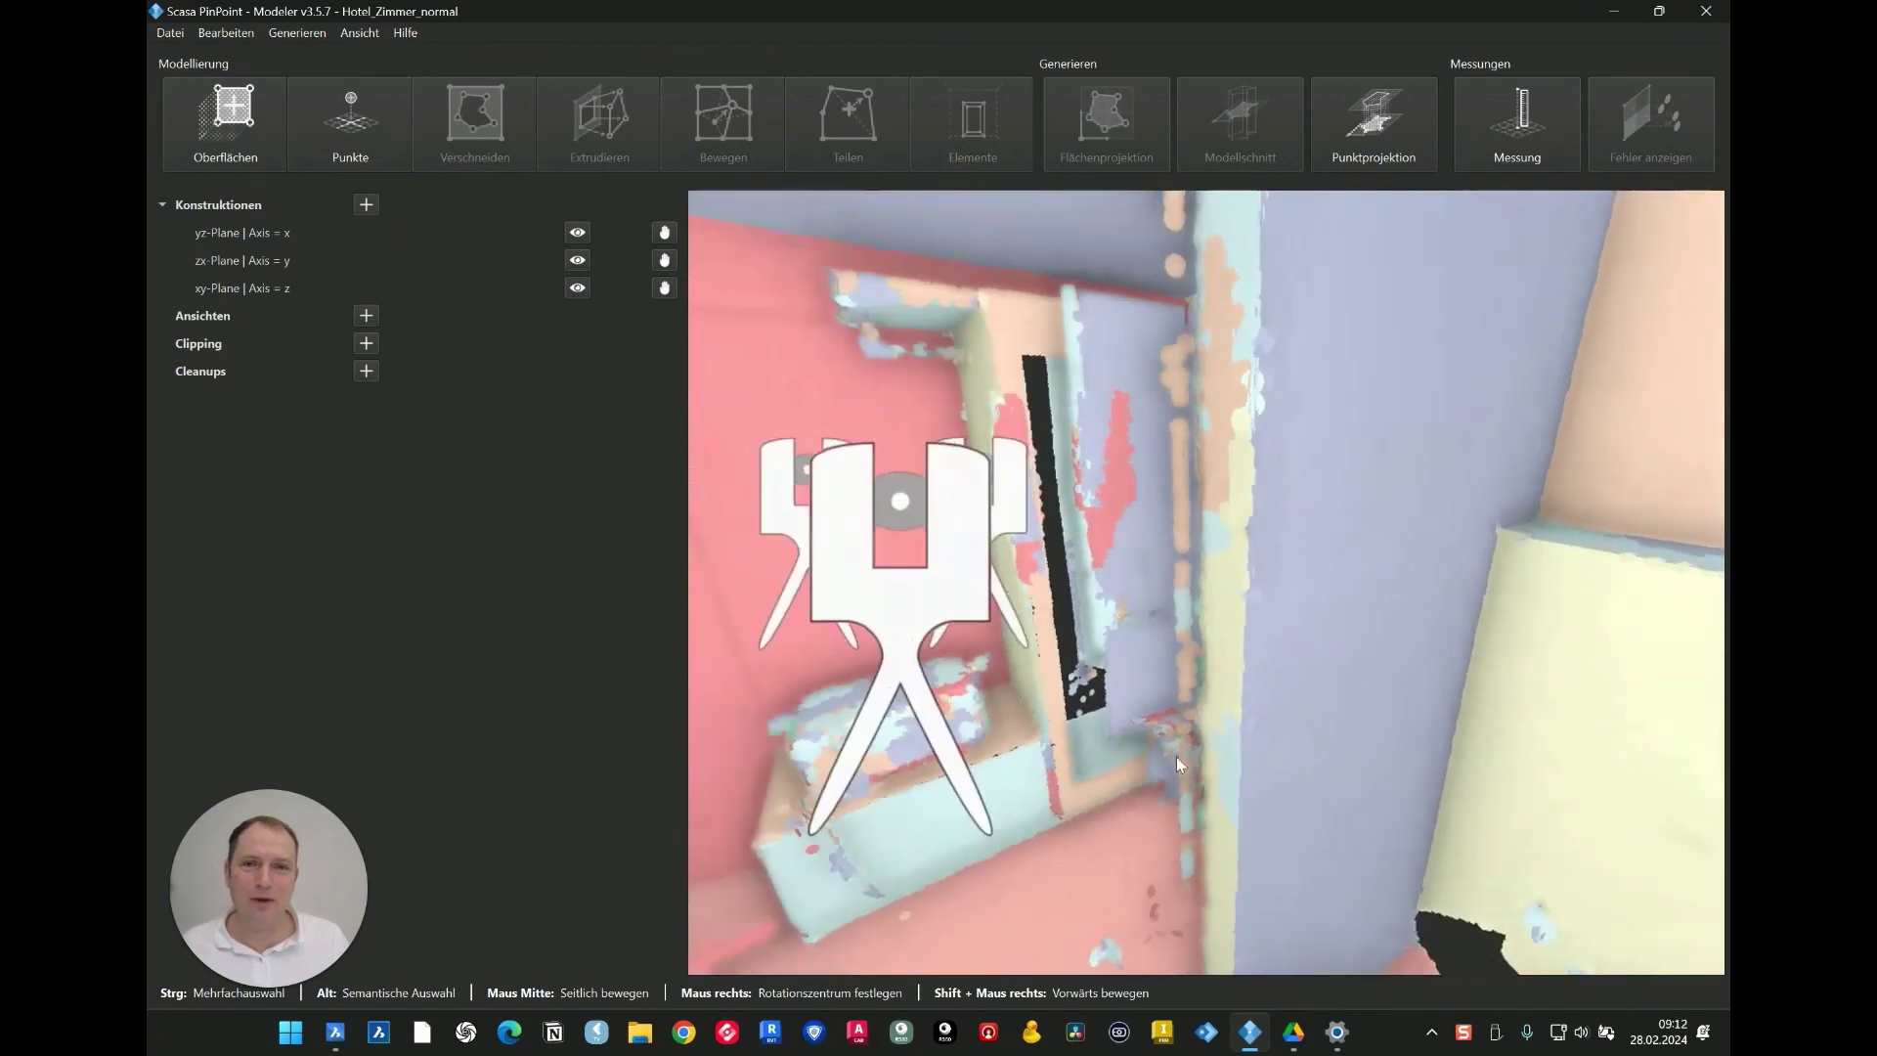
click(225, 123)
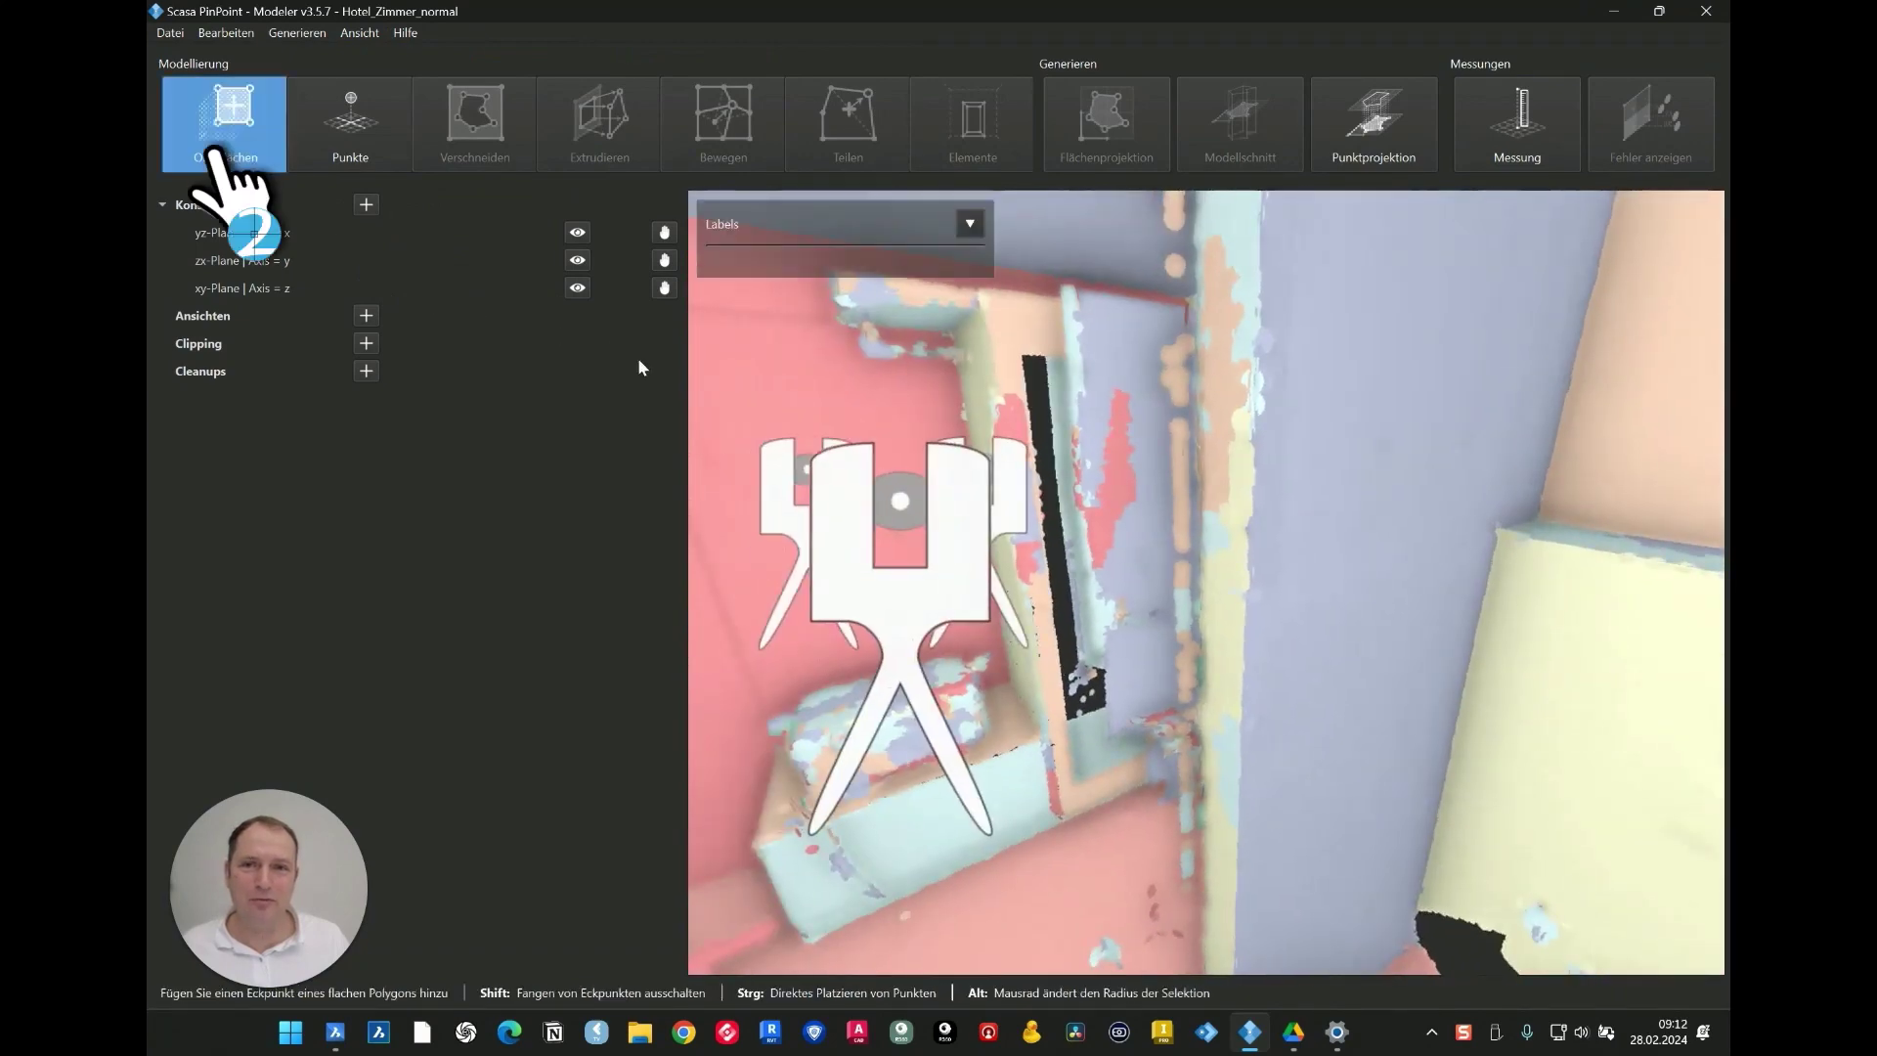
click(665, 287)
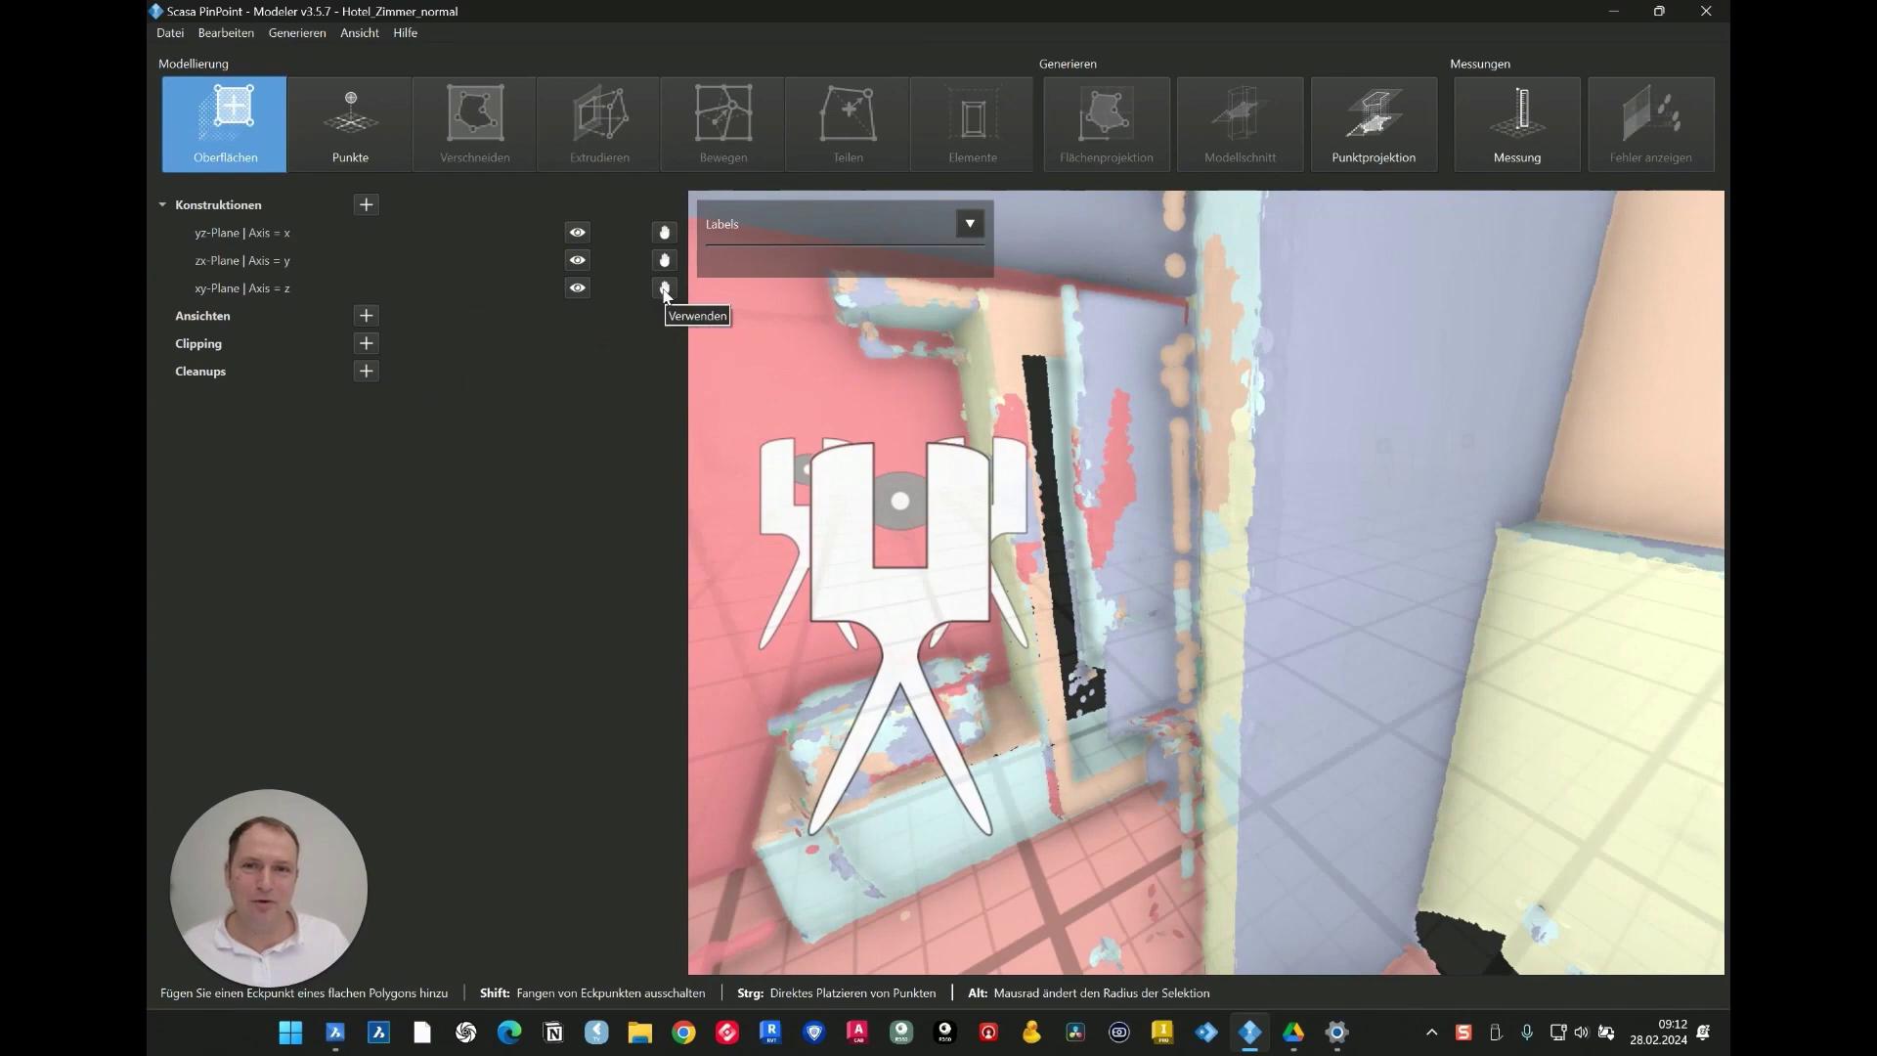
click(665, 289)
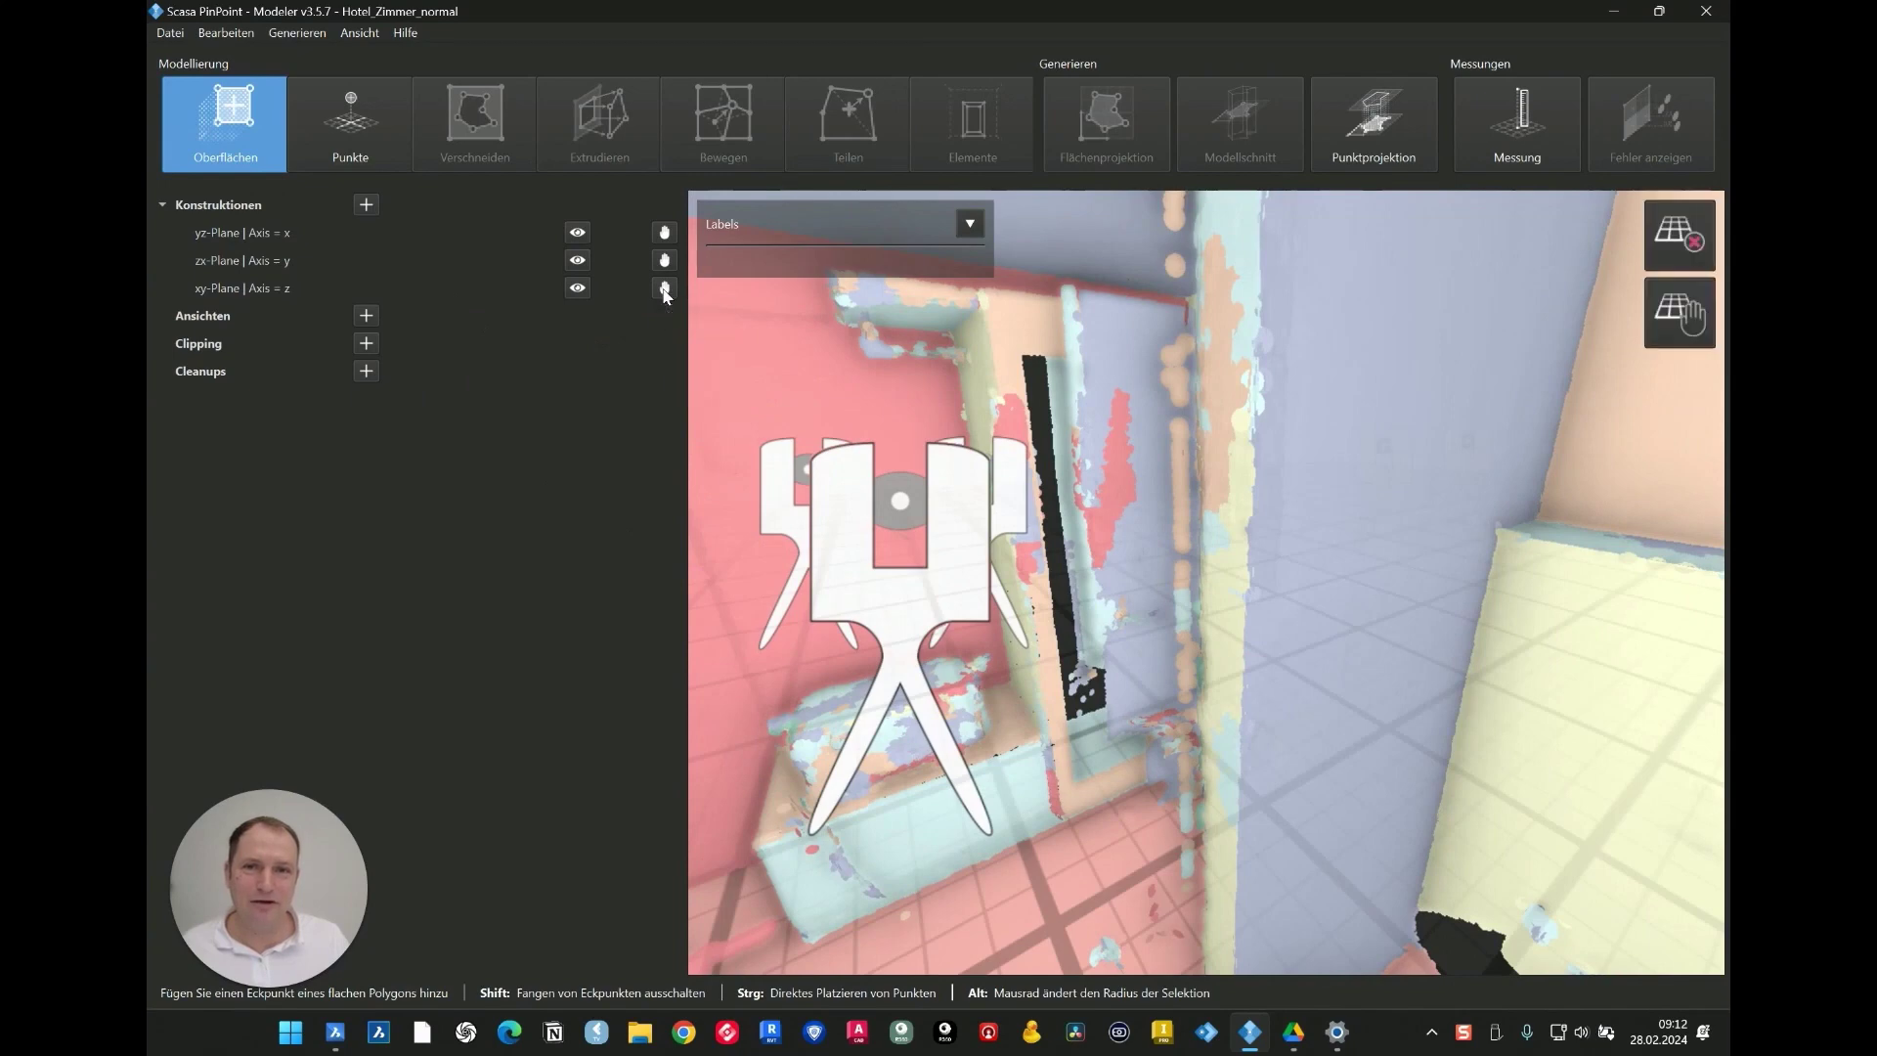
click(1680, 313)
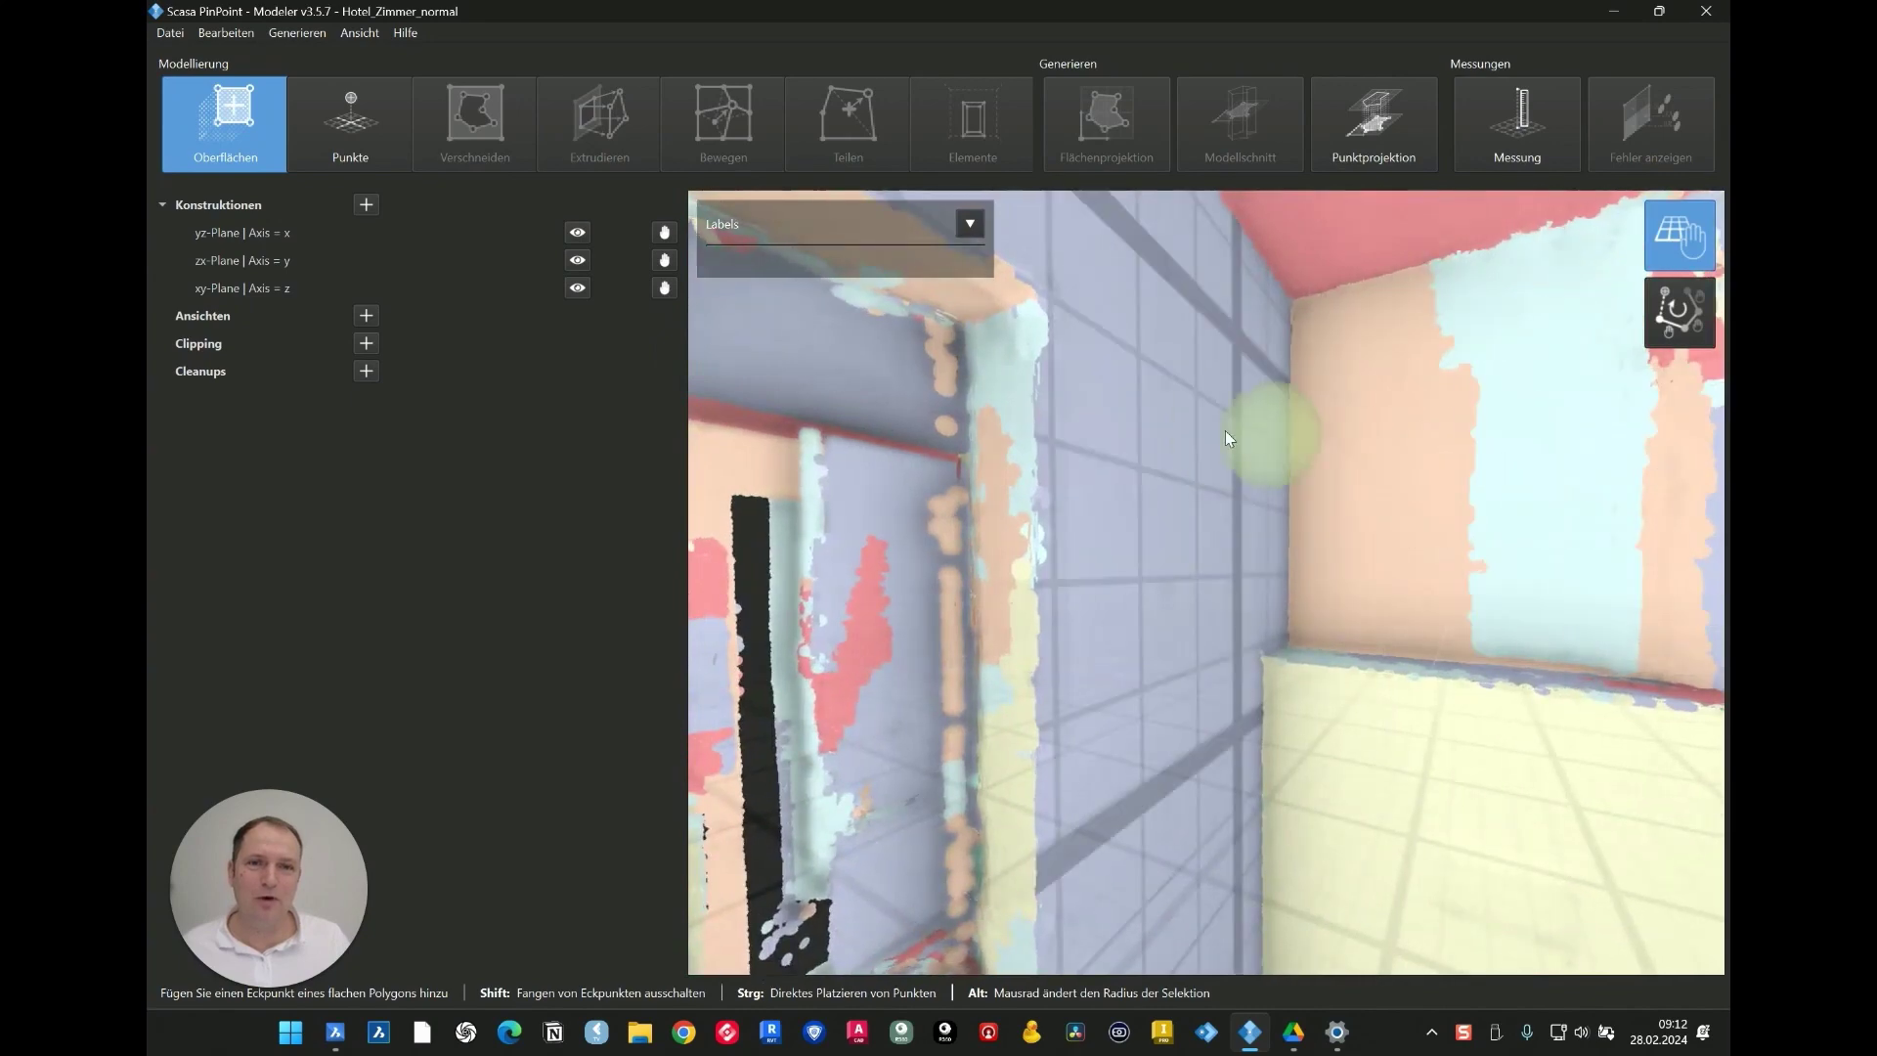
Step: Add the bathroom floor polygon's corners from the intersecting wall planes all around the room and complete the surface
click(1177, 442)
middle_drag(1350, 786, 1408, 552)
click(1173, 686)
middle_drag(1177, 693, 1369, 745)
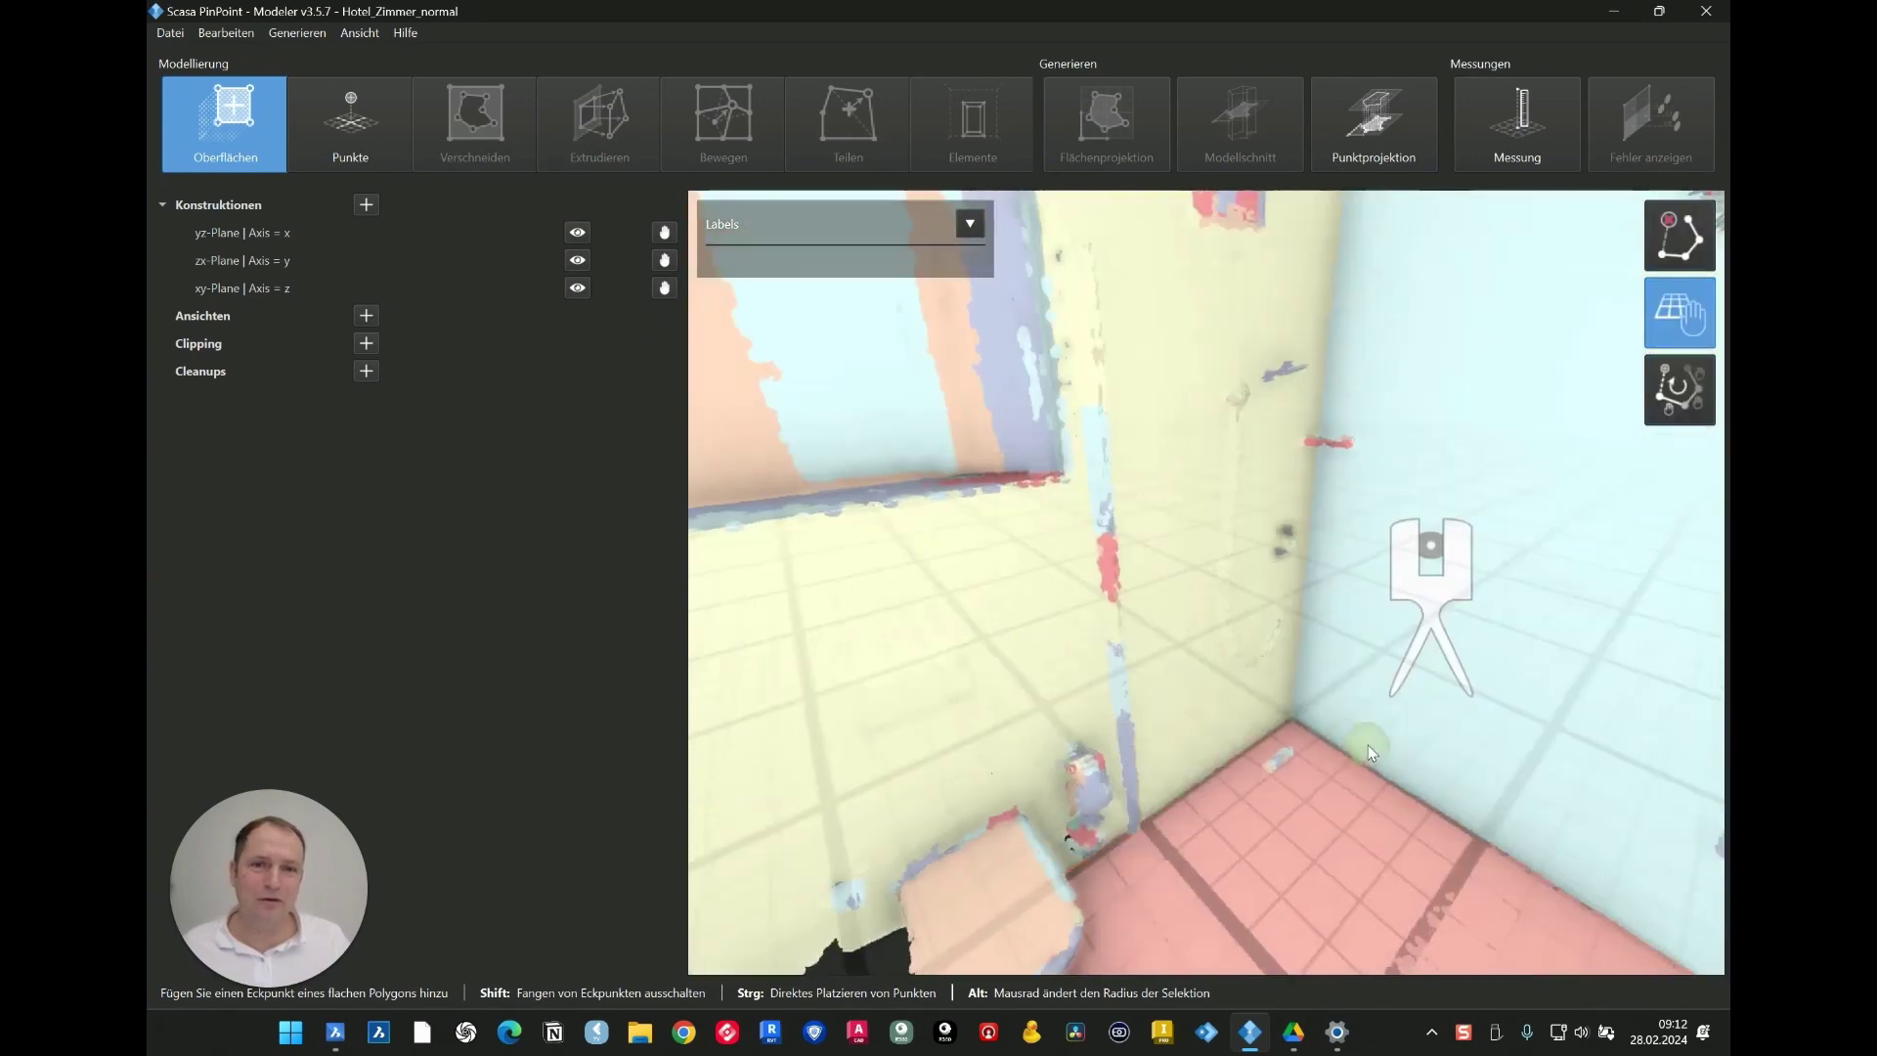
middle_drag(1212, 689, 1301, 658)
right_drag(1300, 658, 1134, 542)
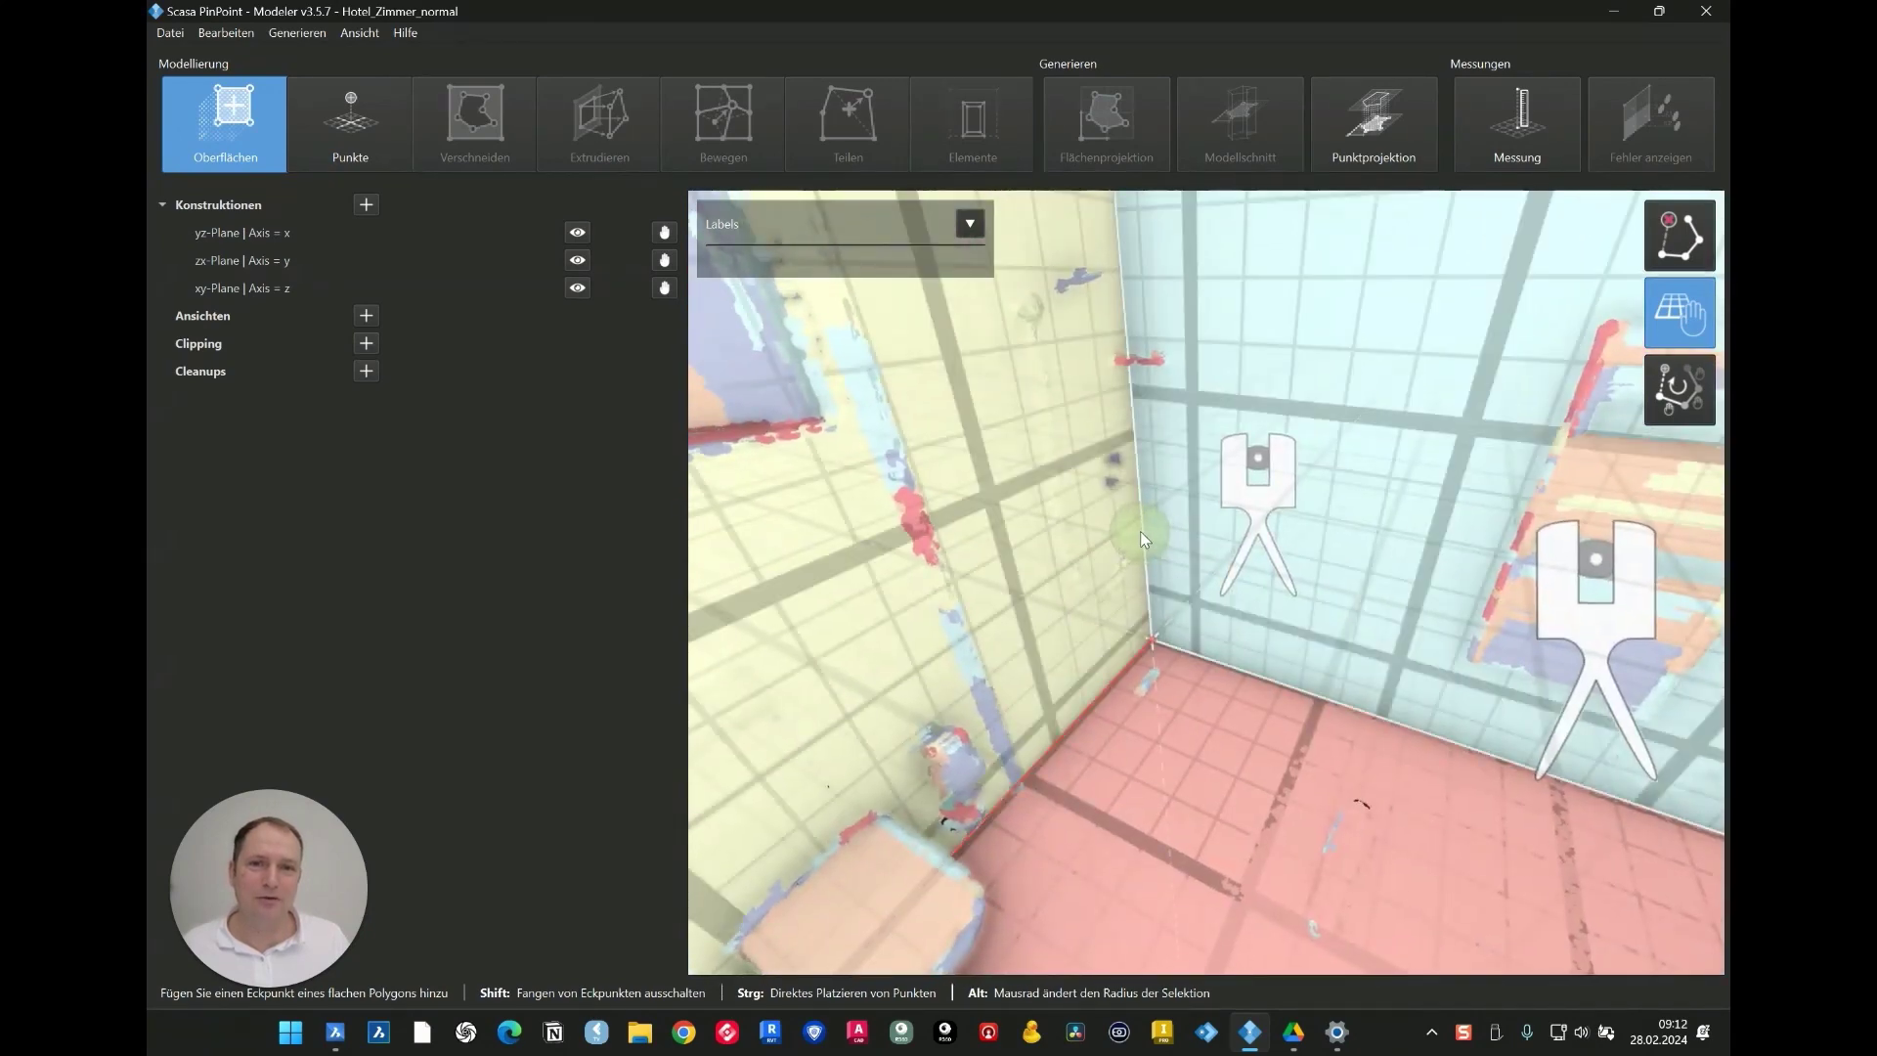
click(1155, 638)
right_drag(1186, 623, 1615, 625)
right_drag(1227, 577, 1193, 485)
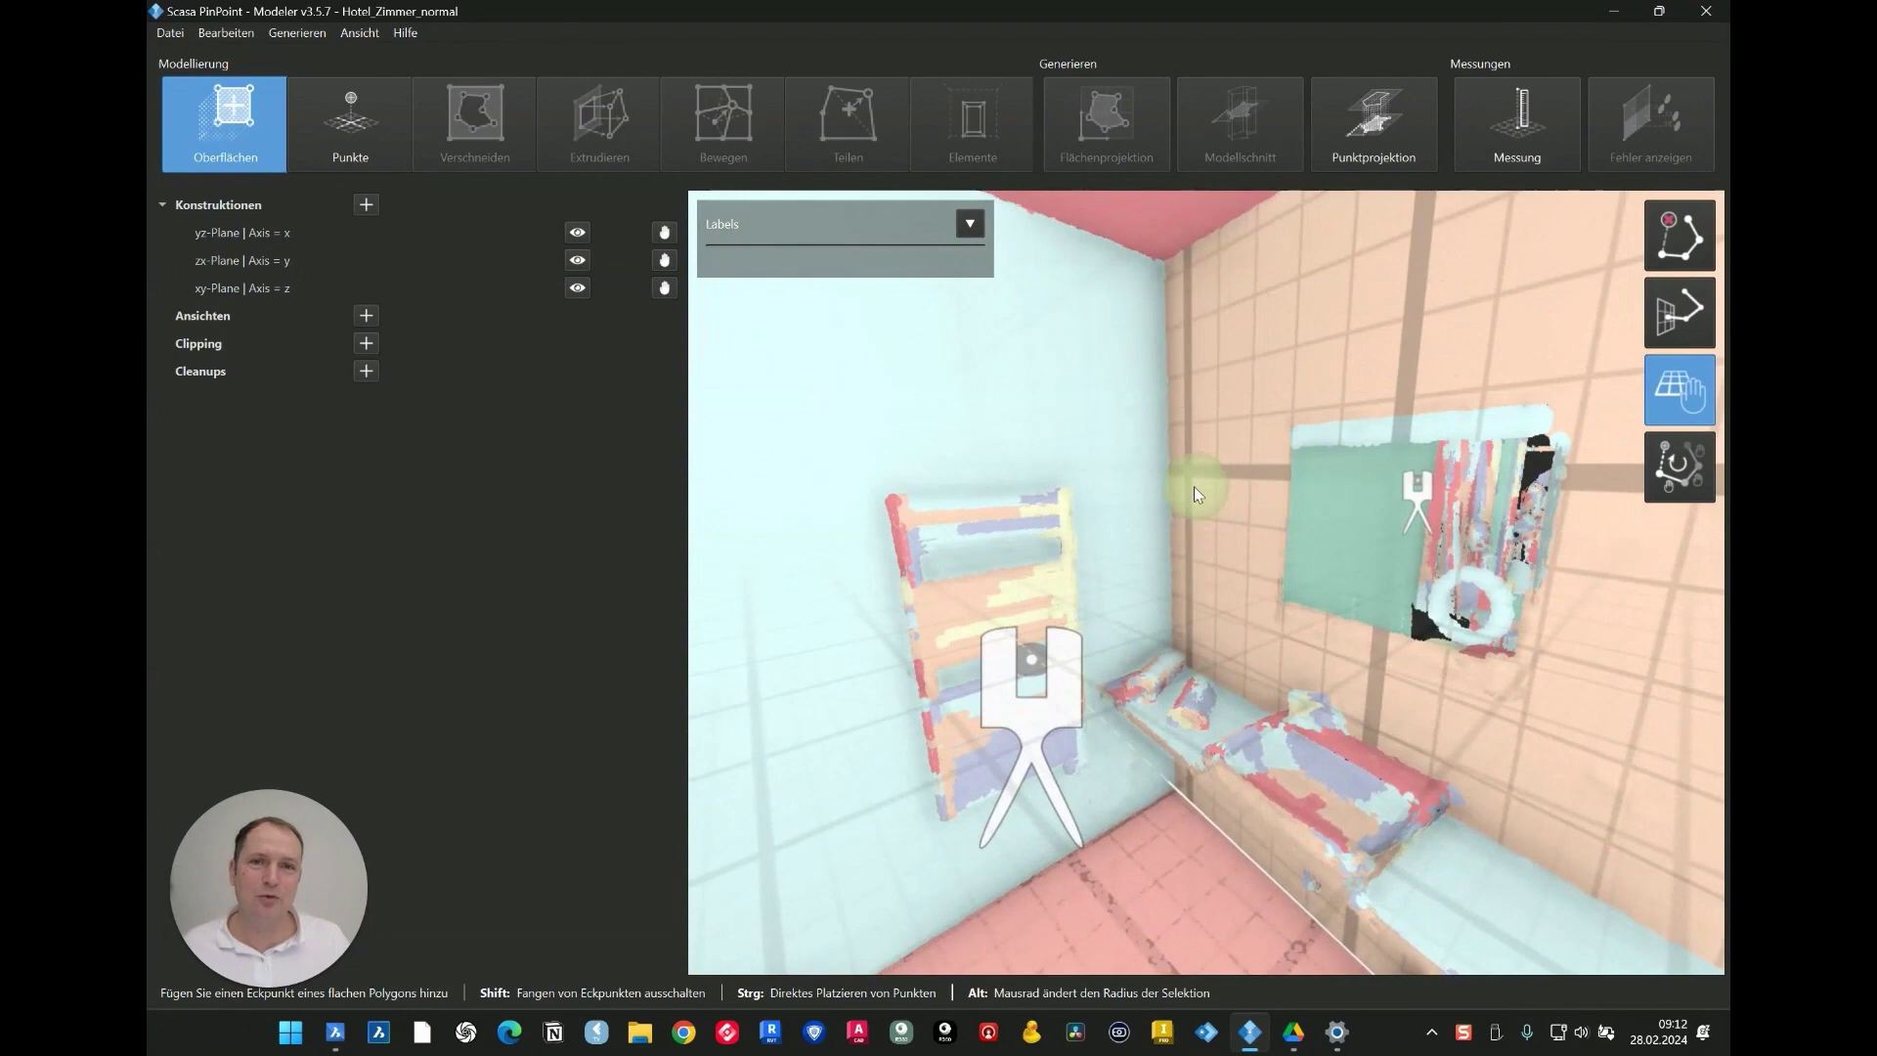
click(1168, 403)
right_drag(1167, 402, 1456, 616)
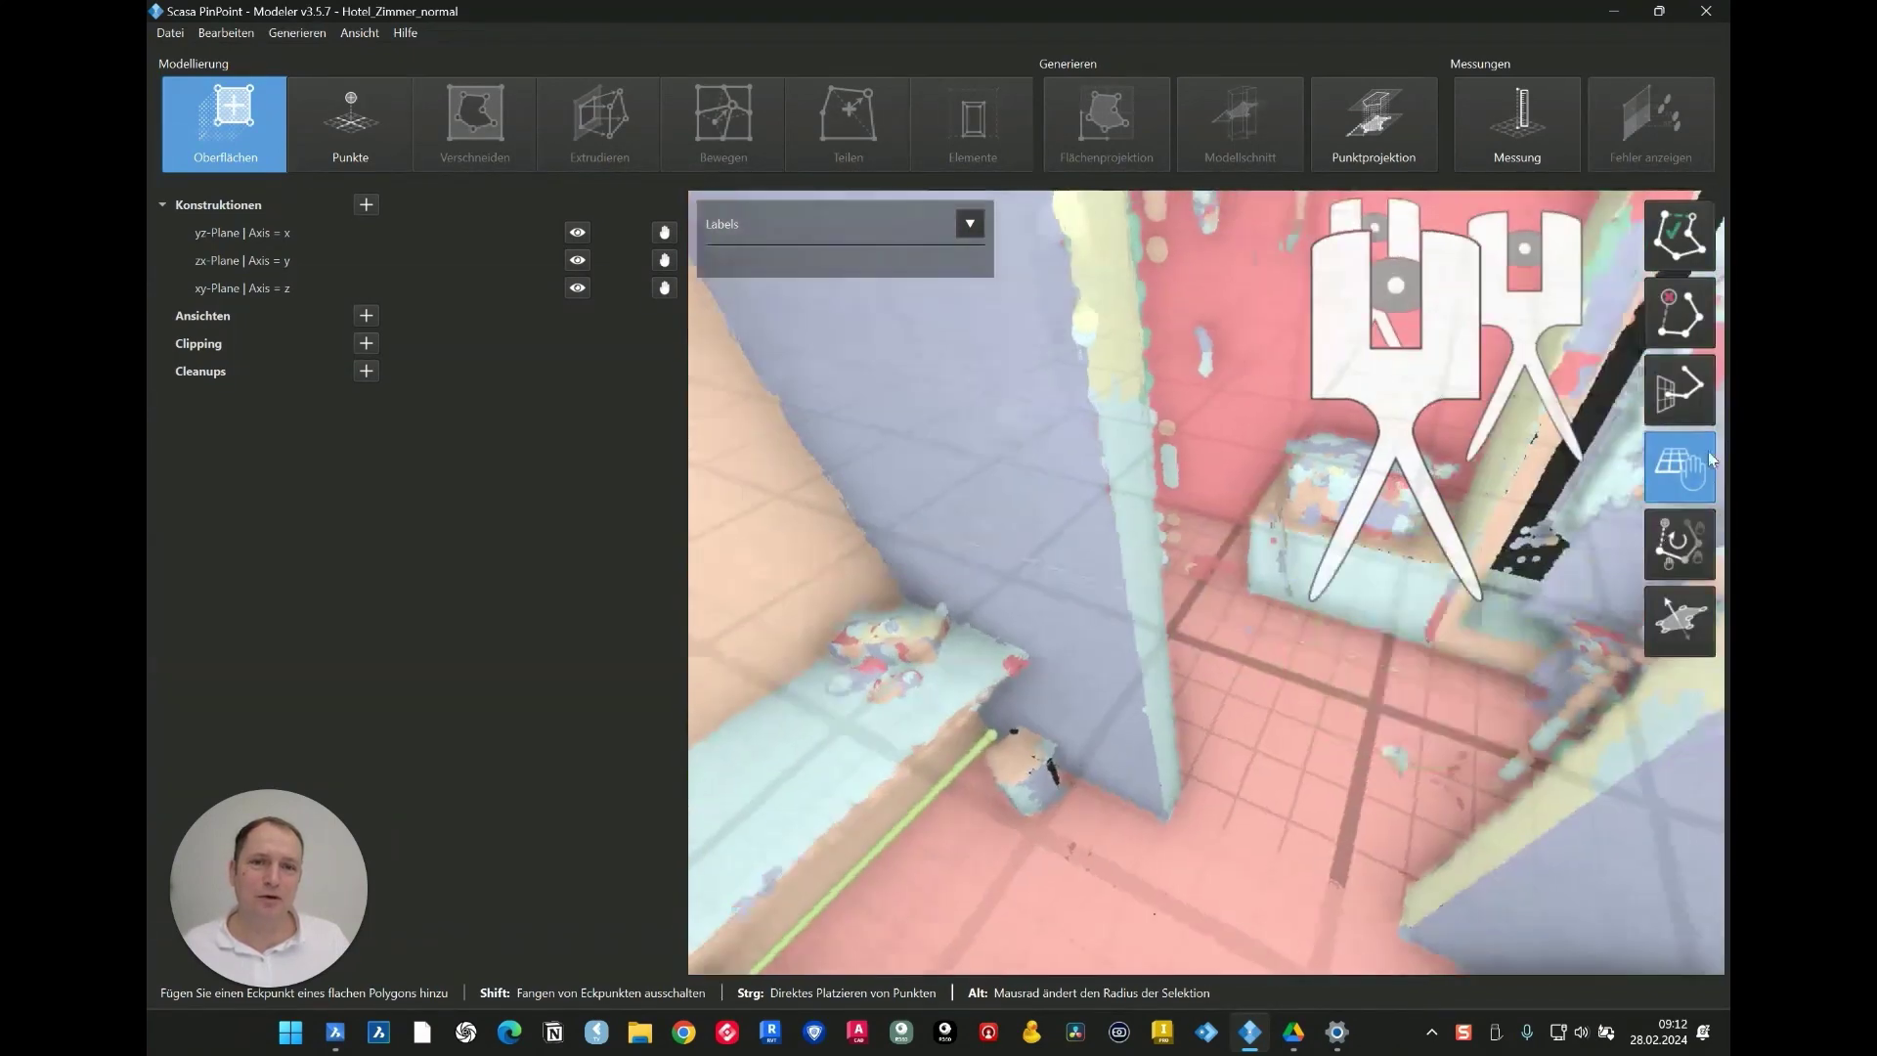
click(1692, 244)
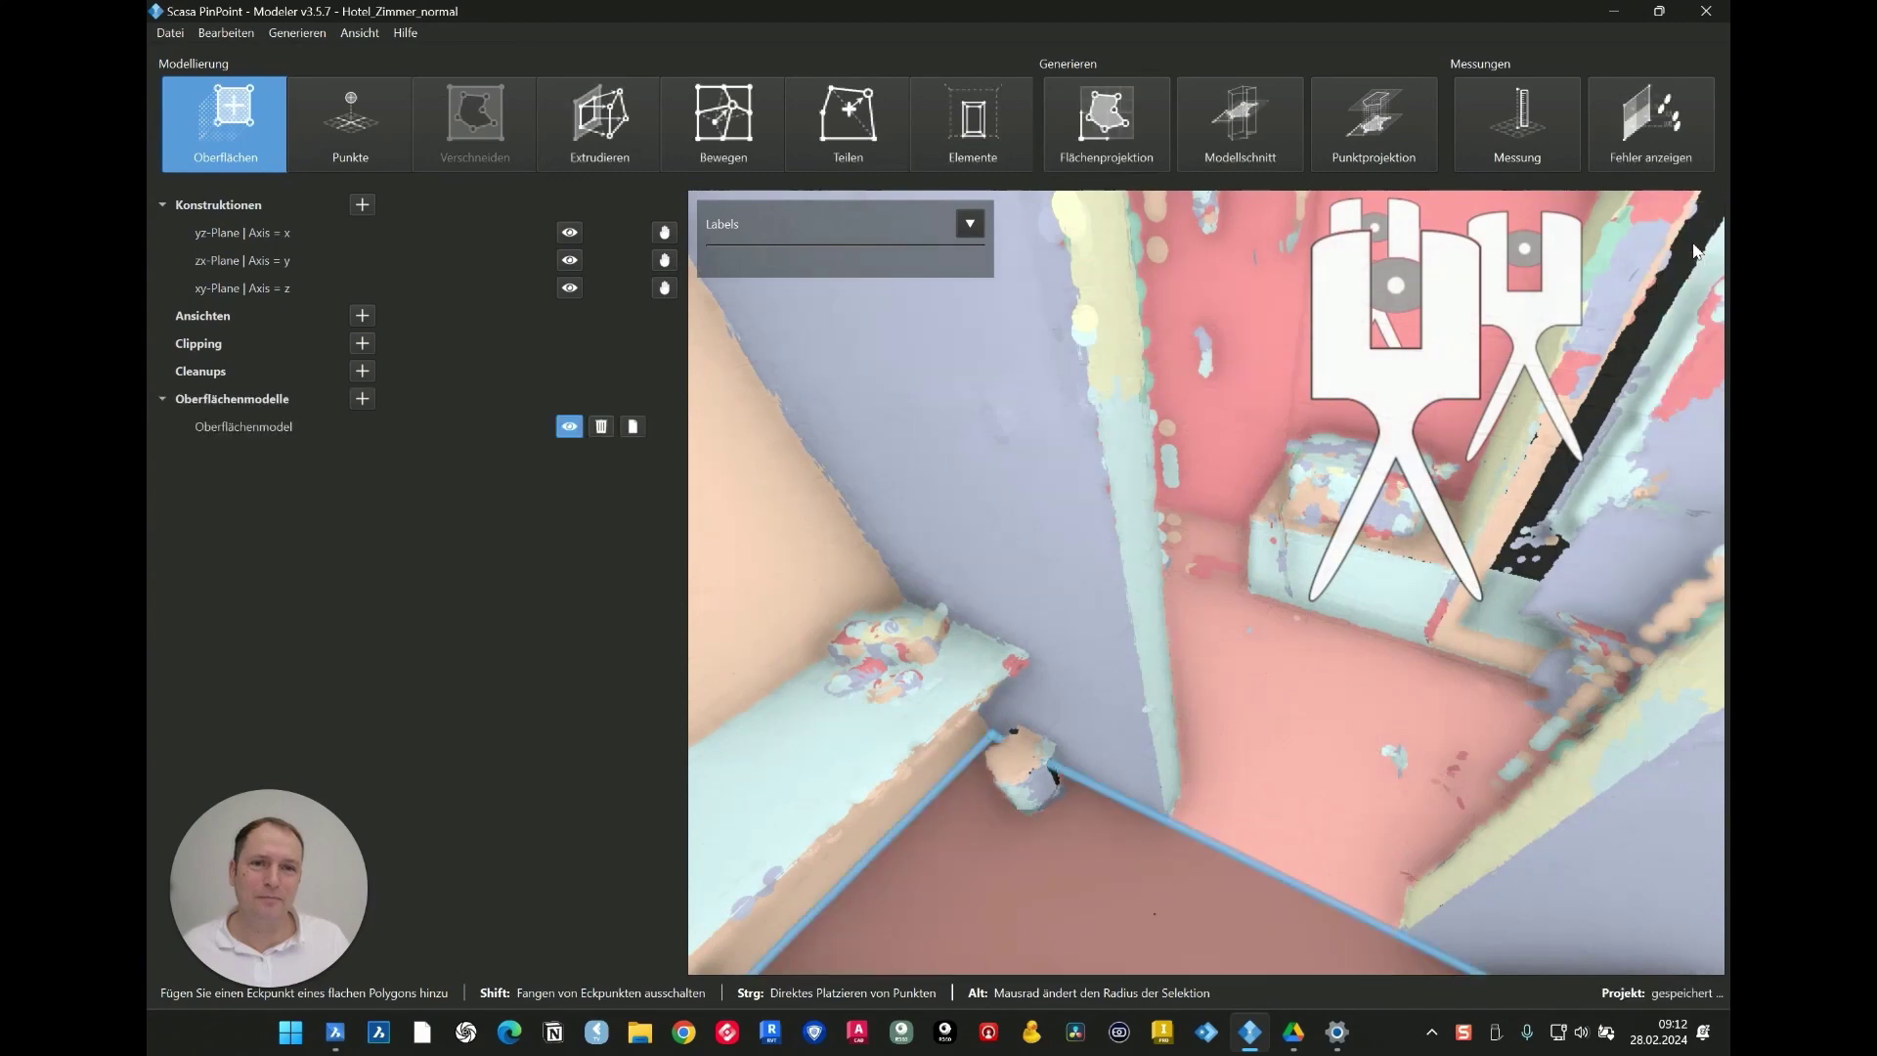
Step: Select the bathroom floor surface and assign it a new label "Bad"
right_drag(1358, 534, 1095, 440)
click(275, 157)
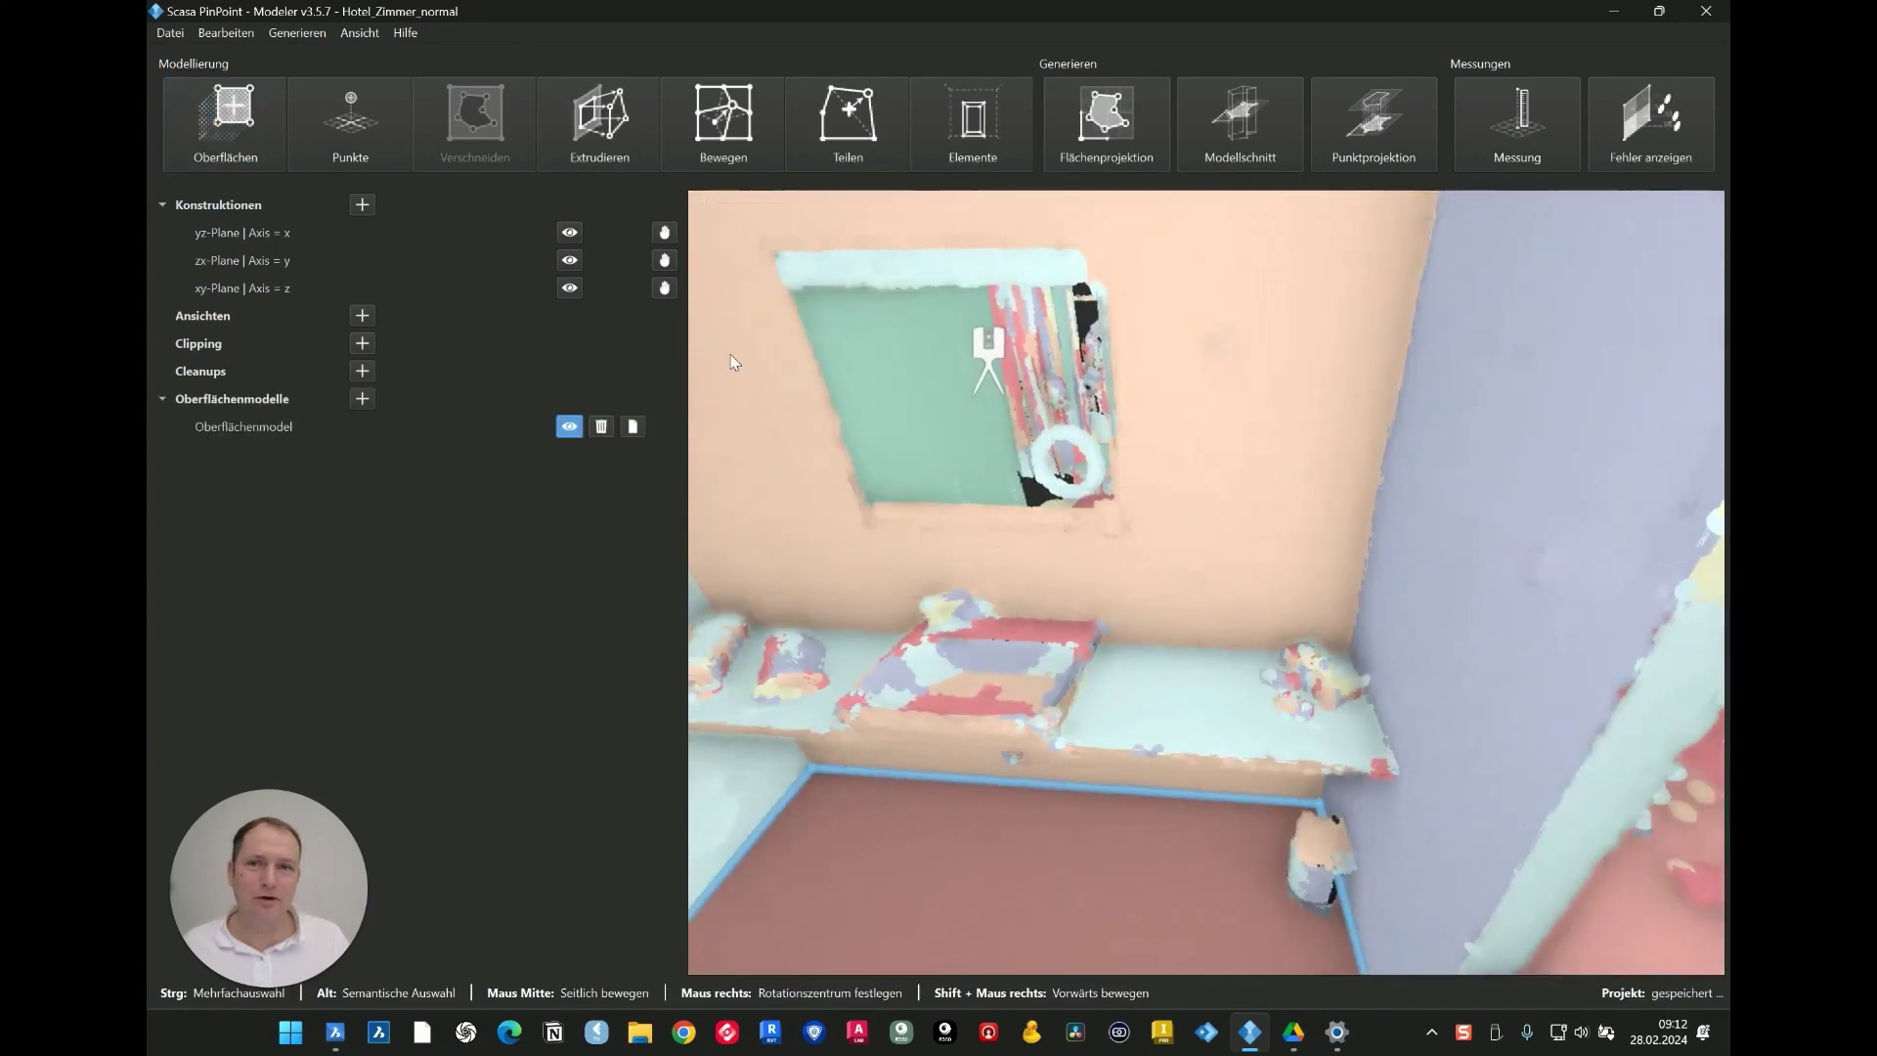
right_drag(733, 361, 631, 636)
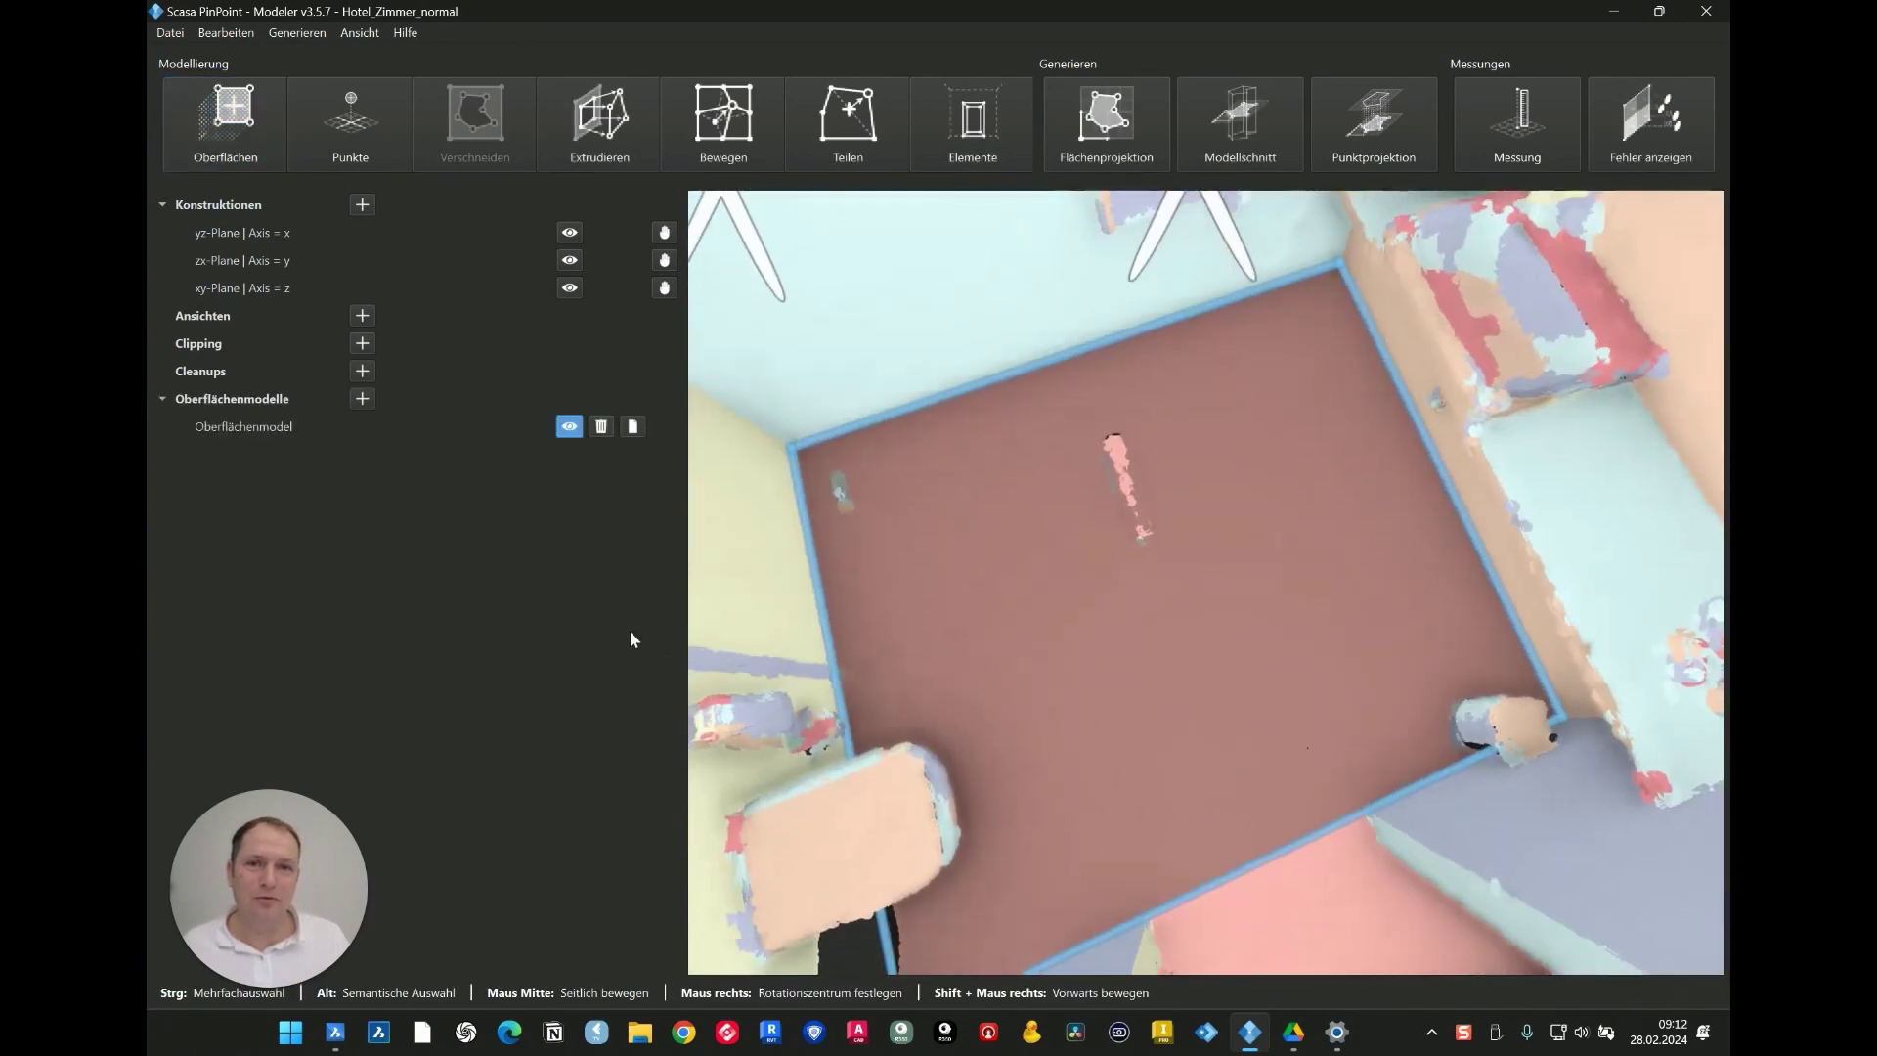
click(1125, 674)
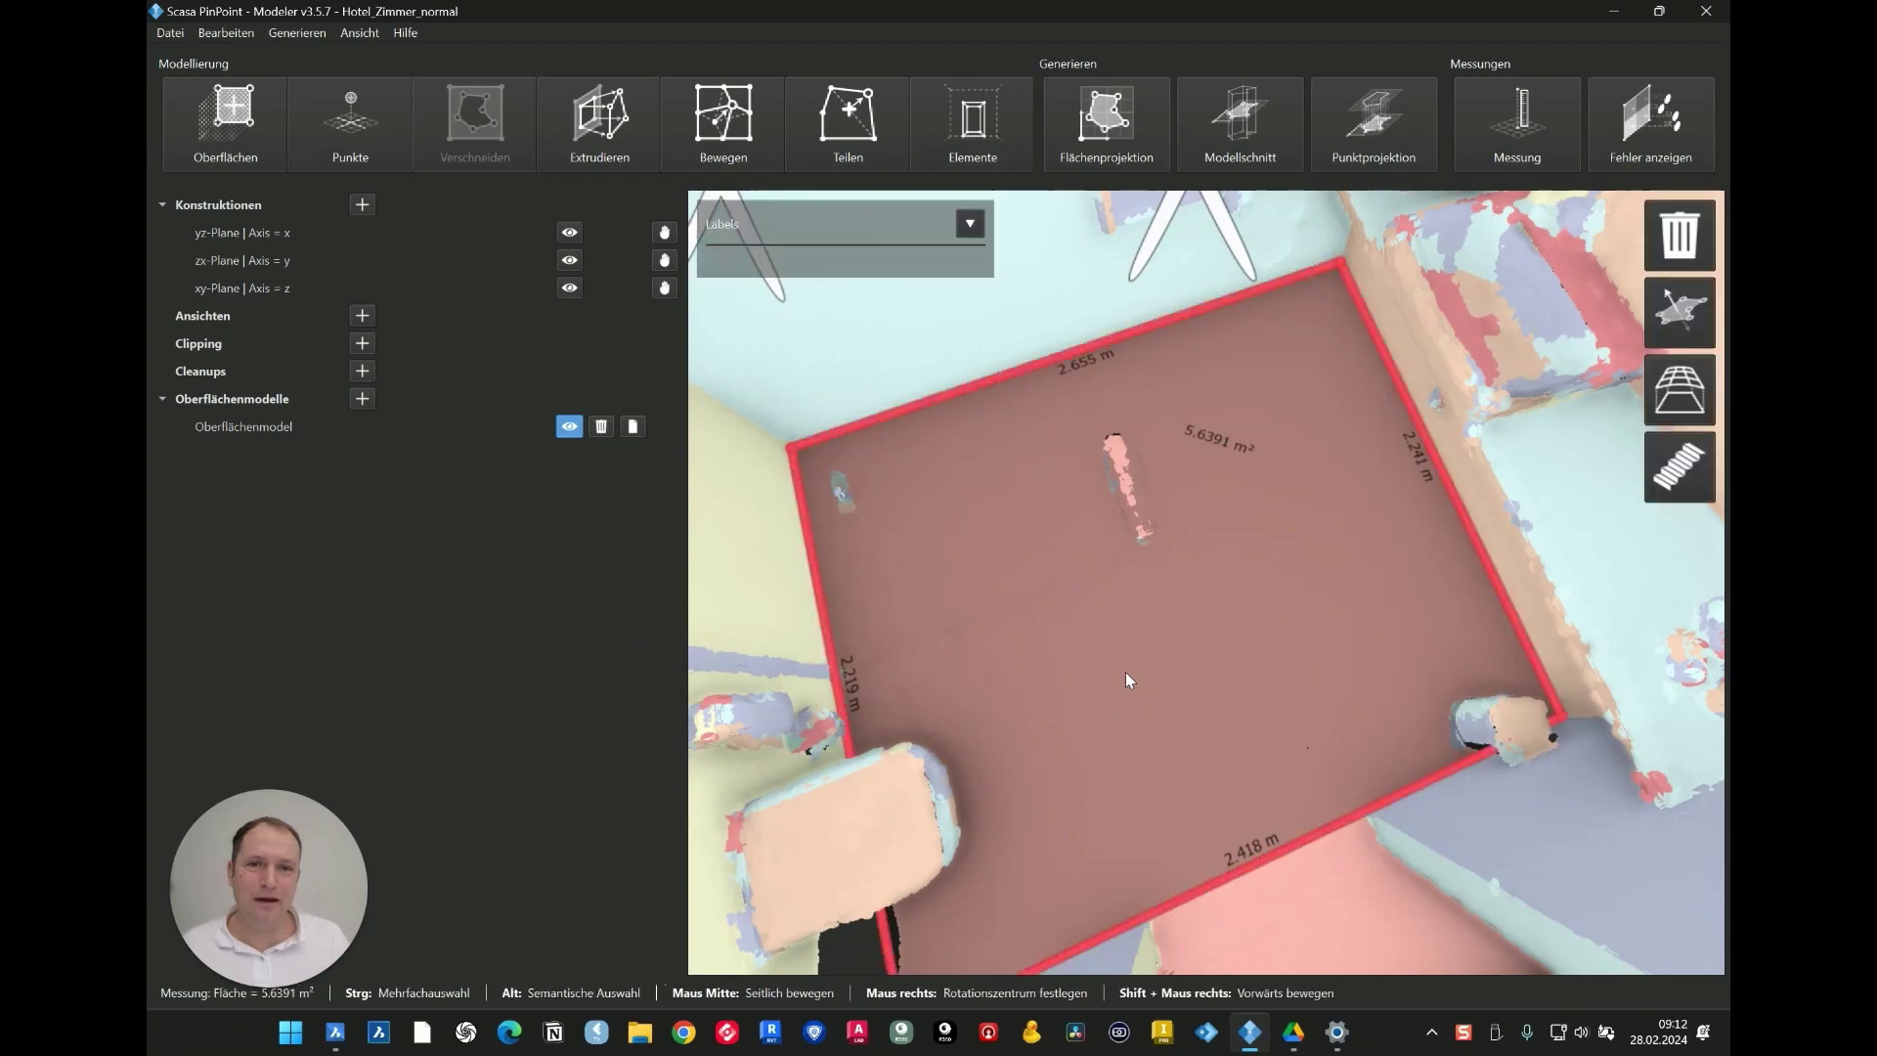
click(970, 223)
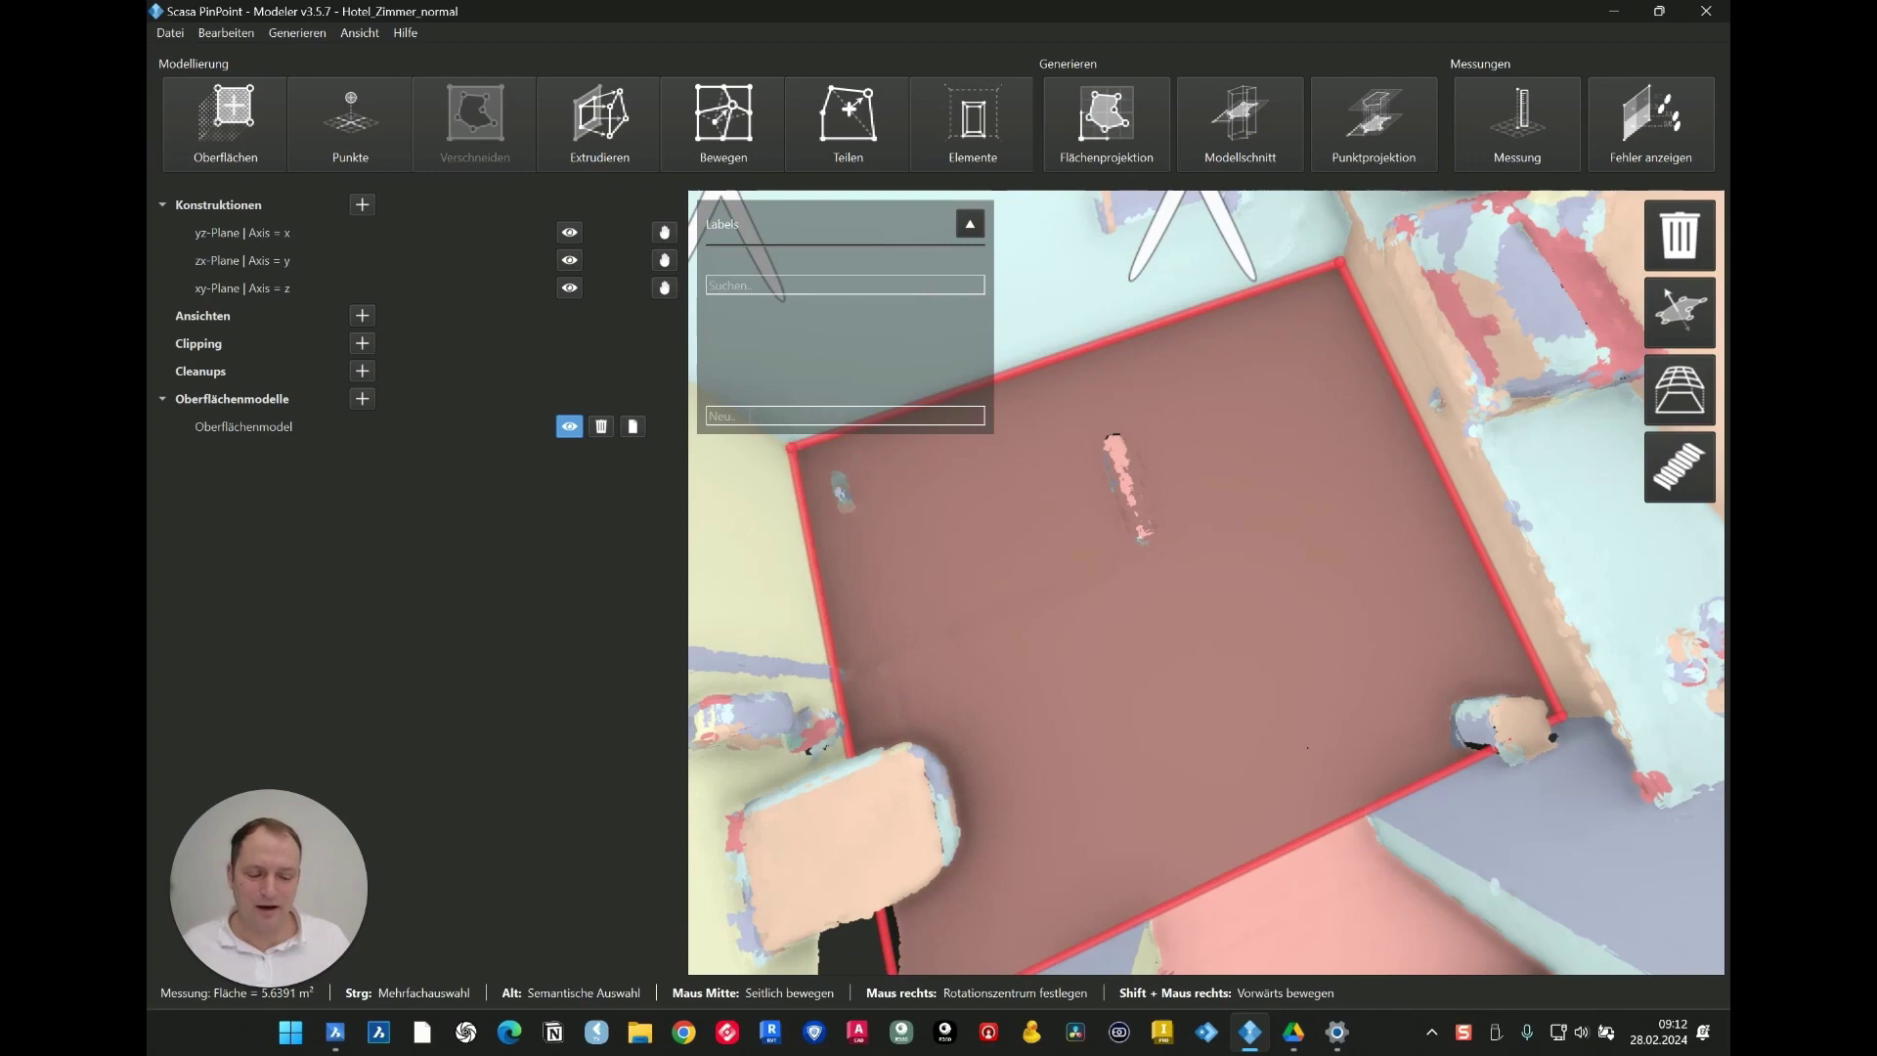
text(Bad)
key(Return)
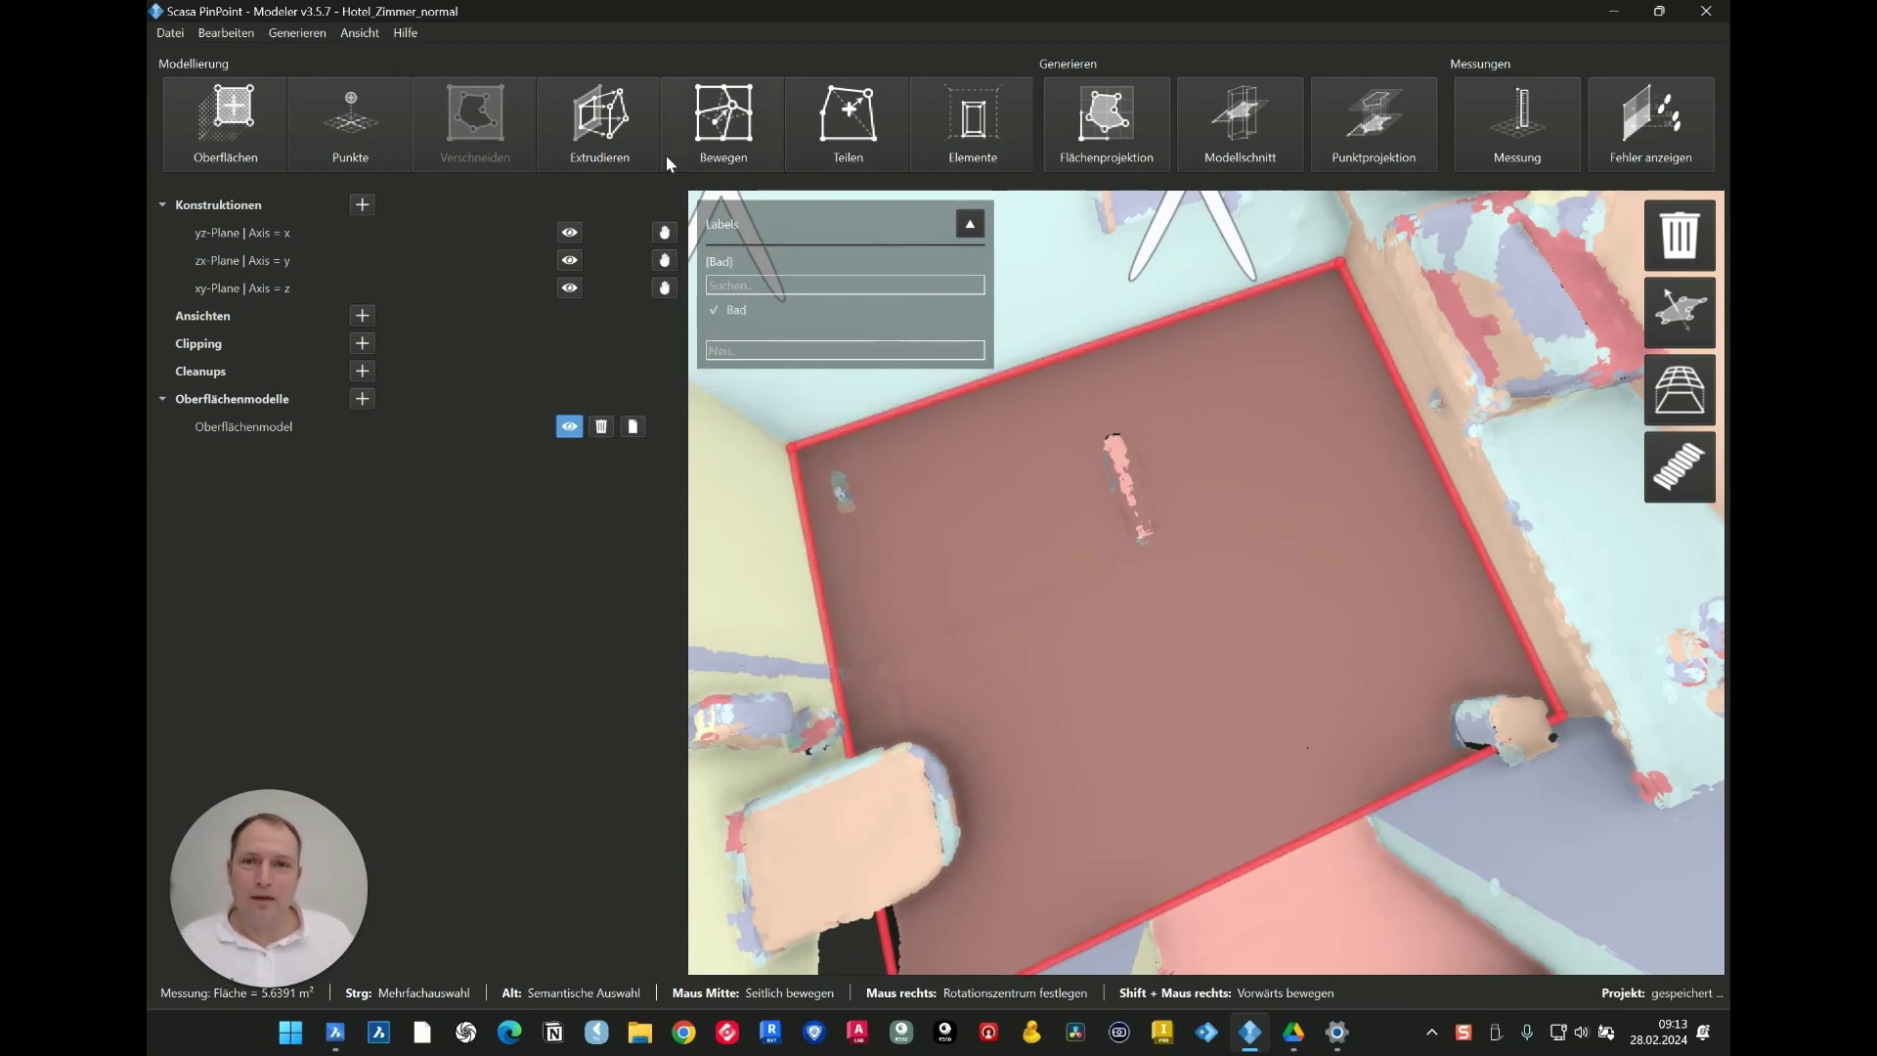
Step: Extrude the bathroom floor surface up to the ceiling plane
click(578, 149)
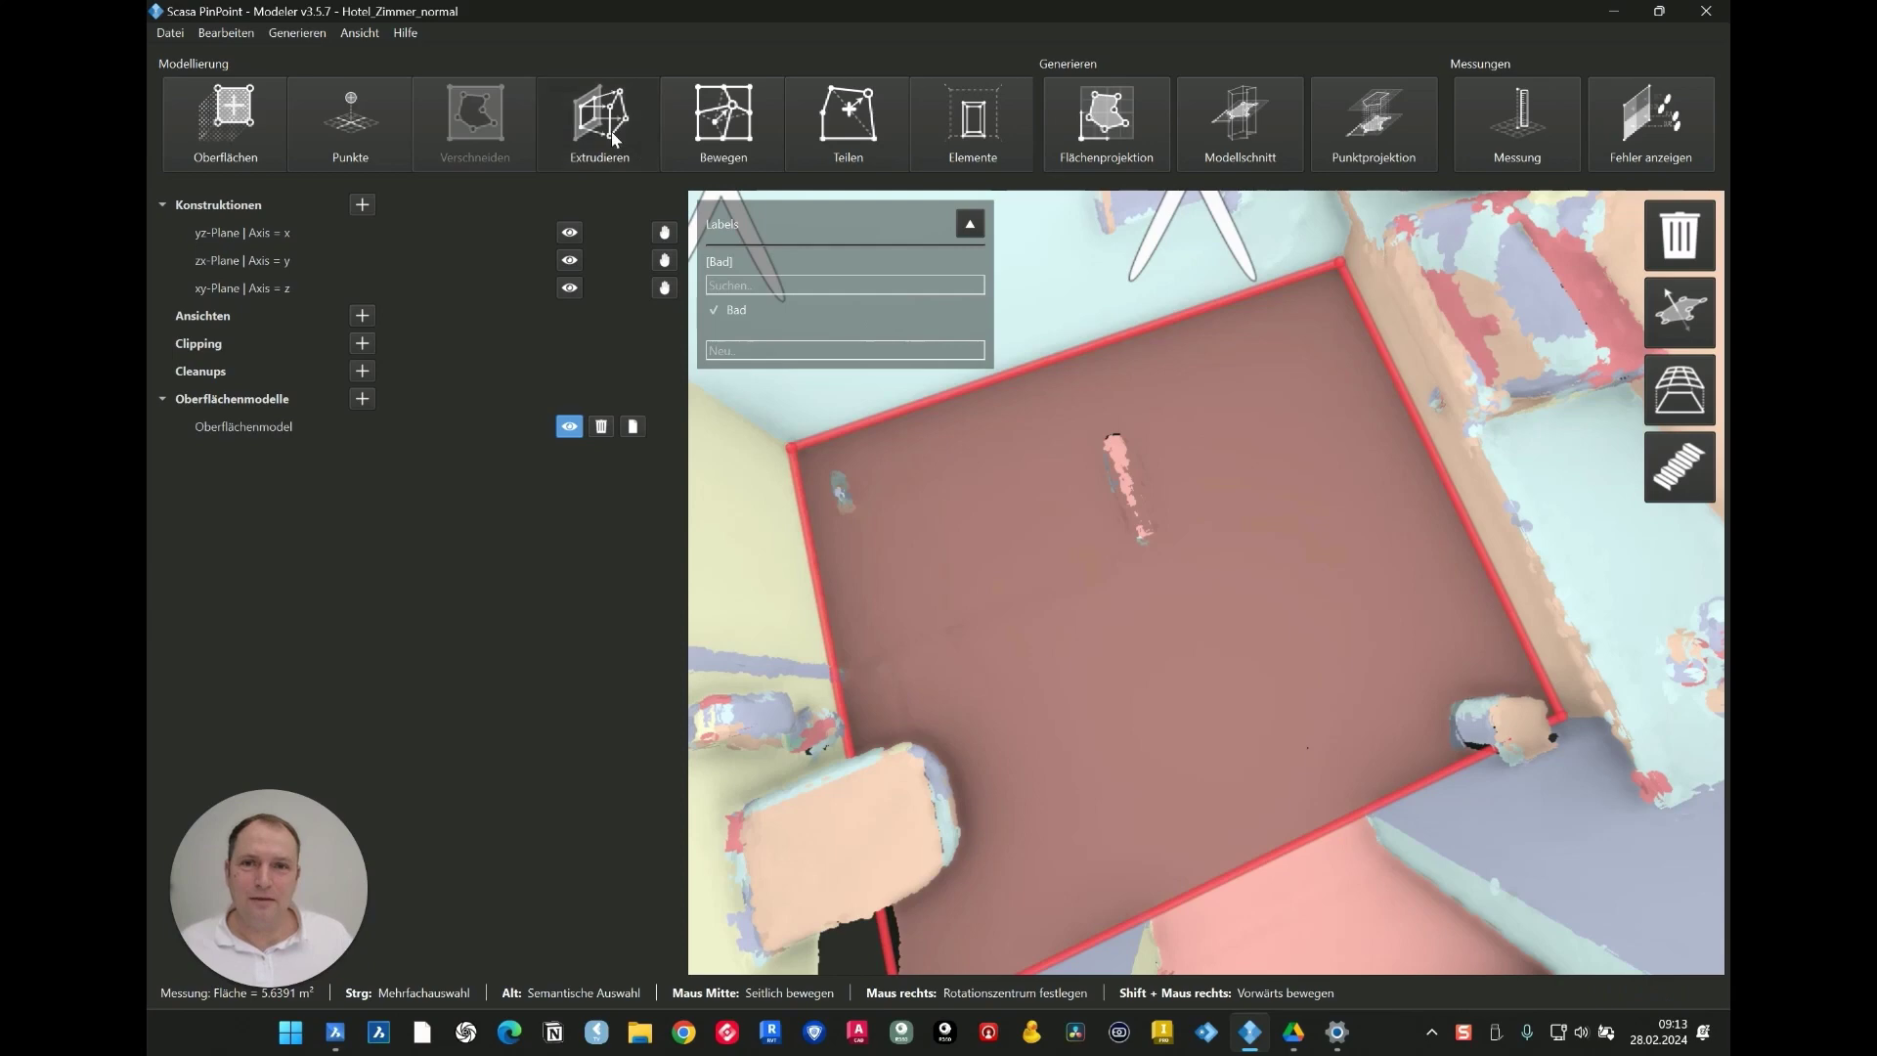
click(1163, 610)
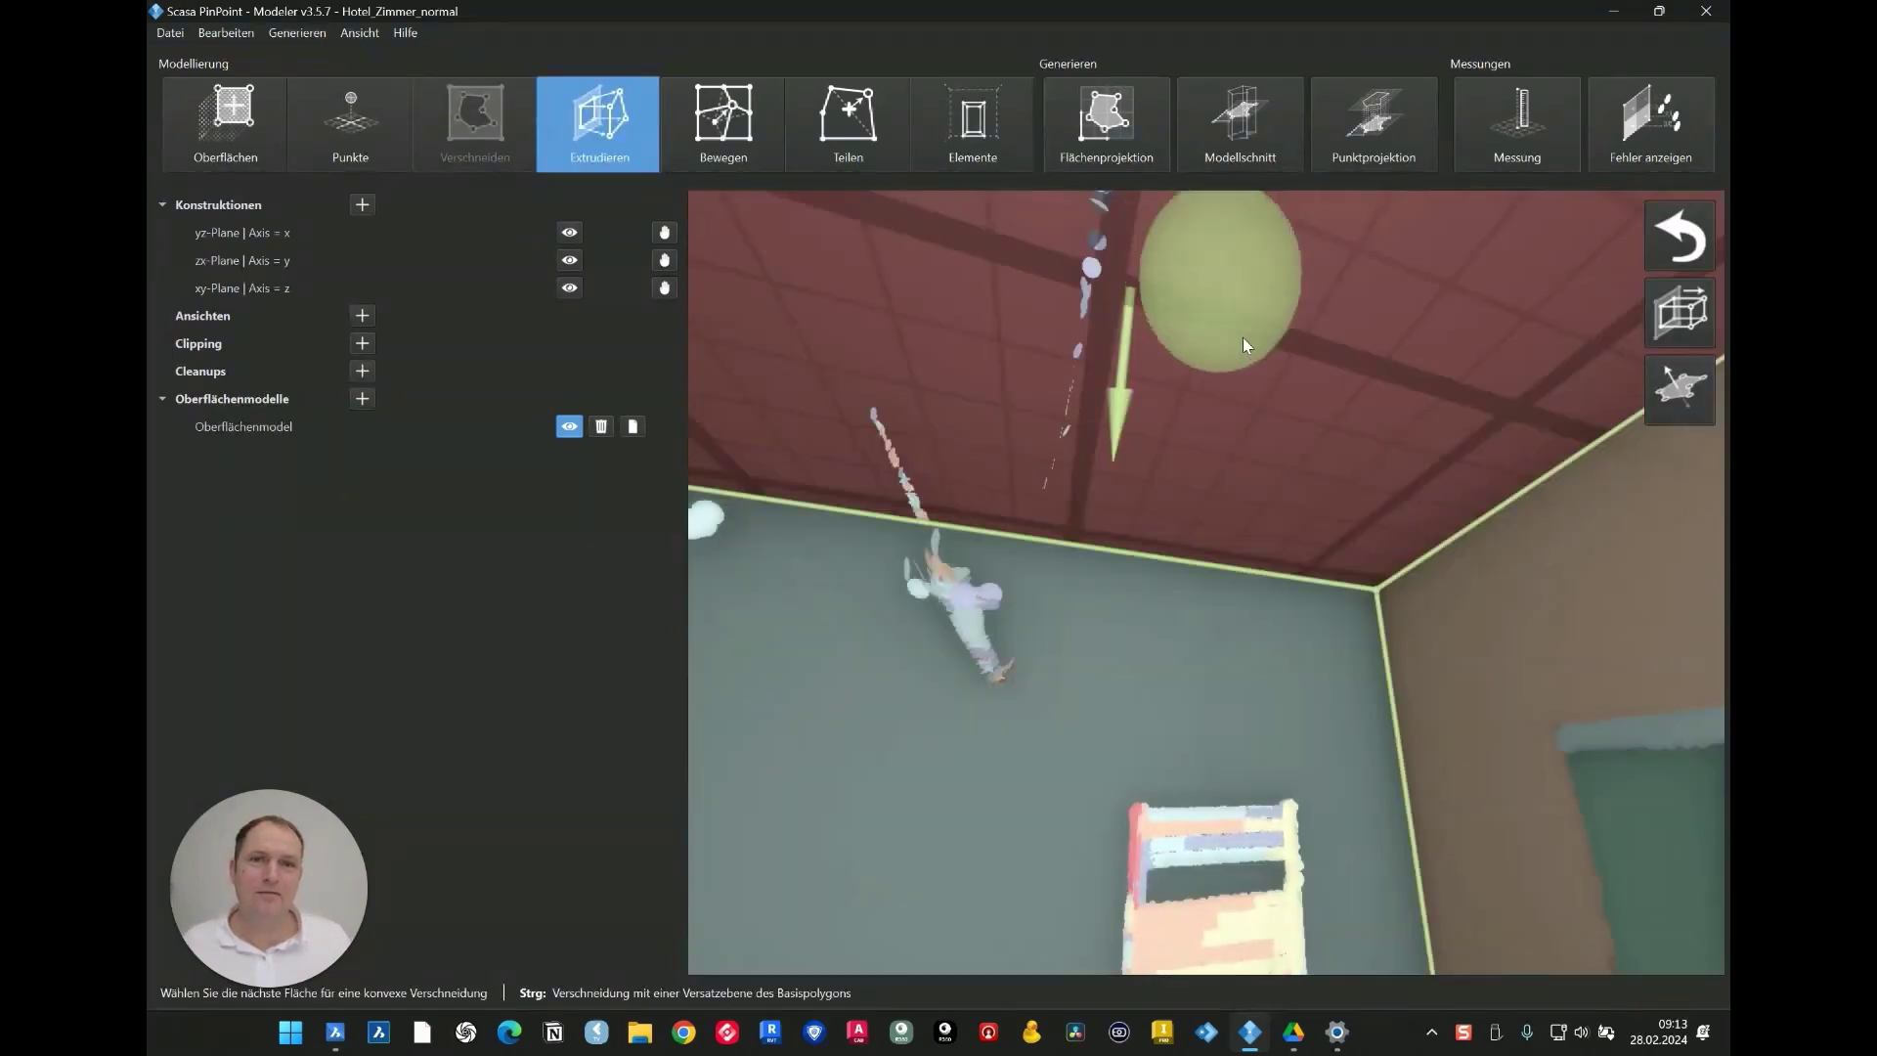
drag(1243, 344, 1564, 420)
click(1678, 467)
drag(1402, 578, 1520, 645)
click(1481, 491)
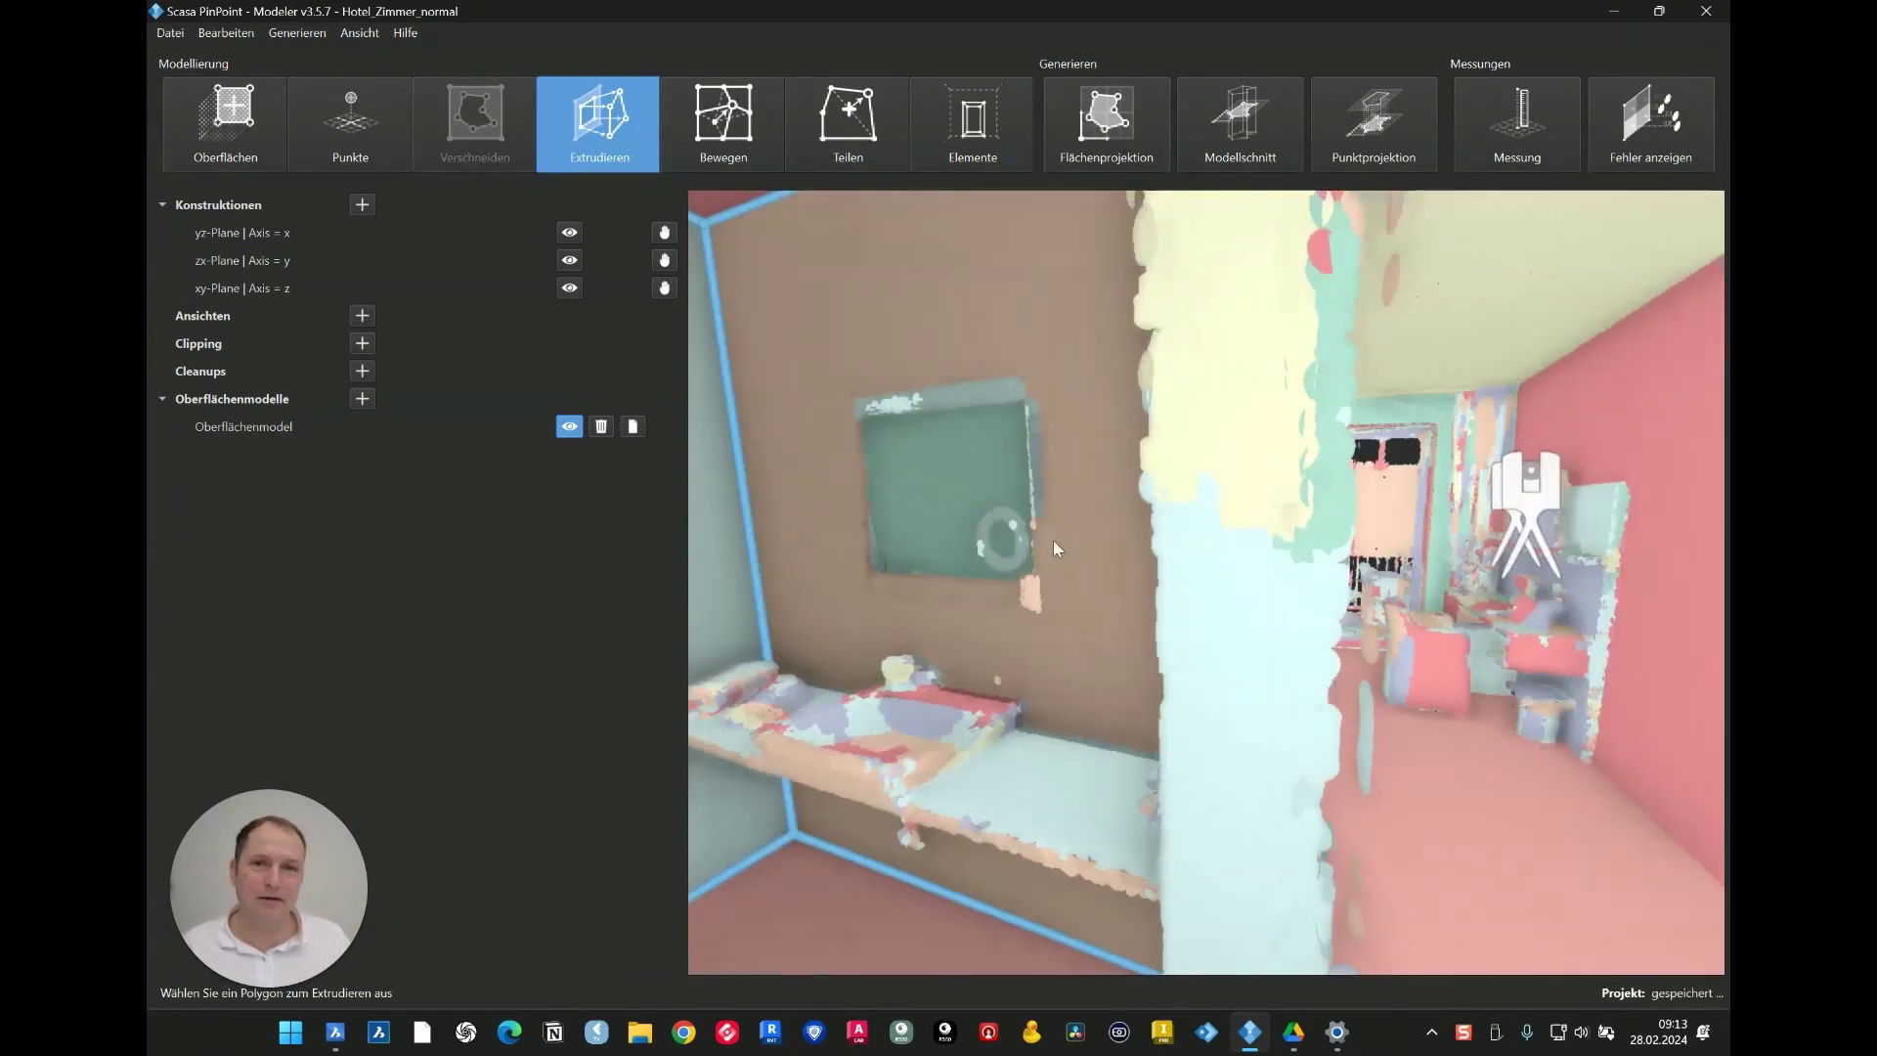
Step: Begin a new floor surface polygon in the bedroom with the xy-plane held as its fixed base plane
click(1537, 514)
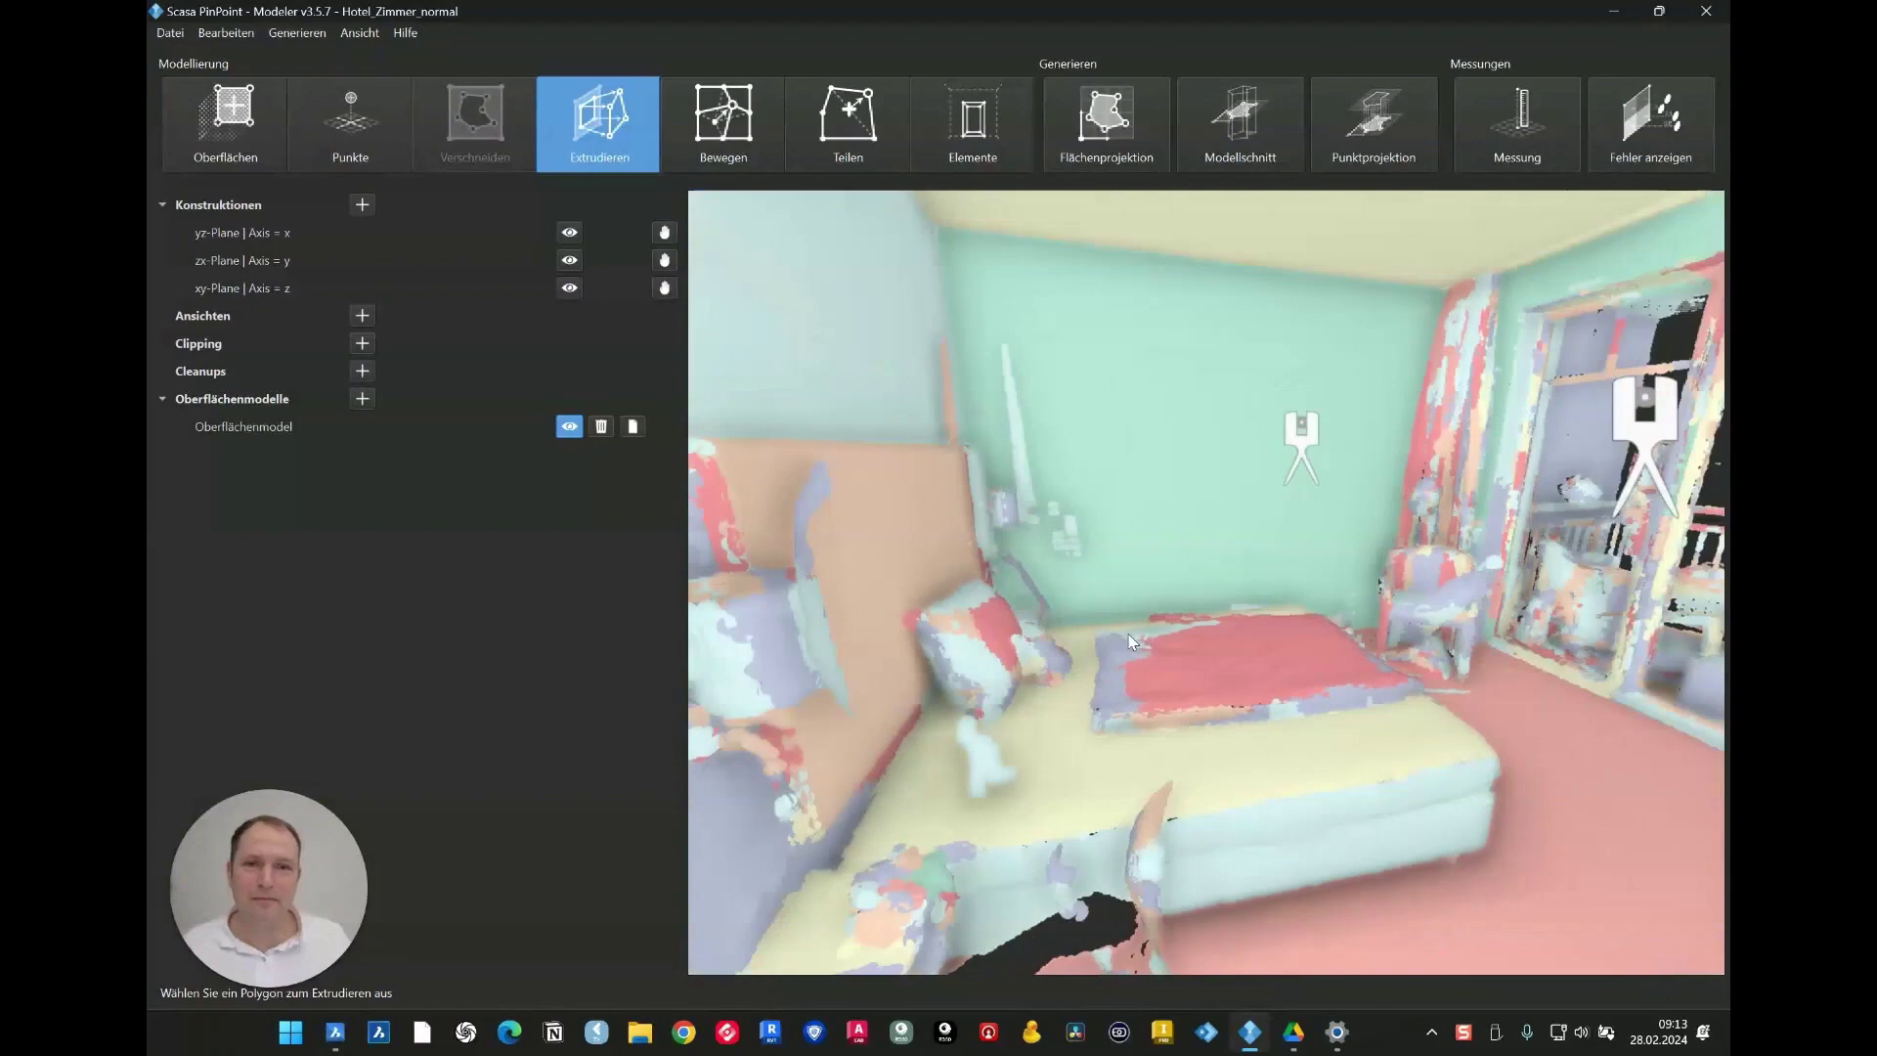
double_click(1378, 438)
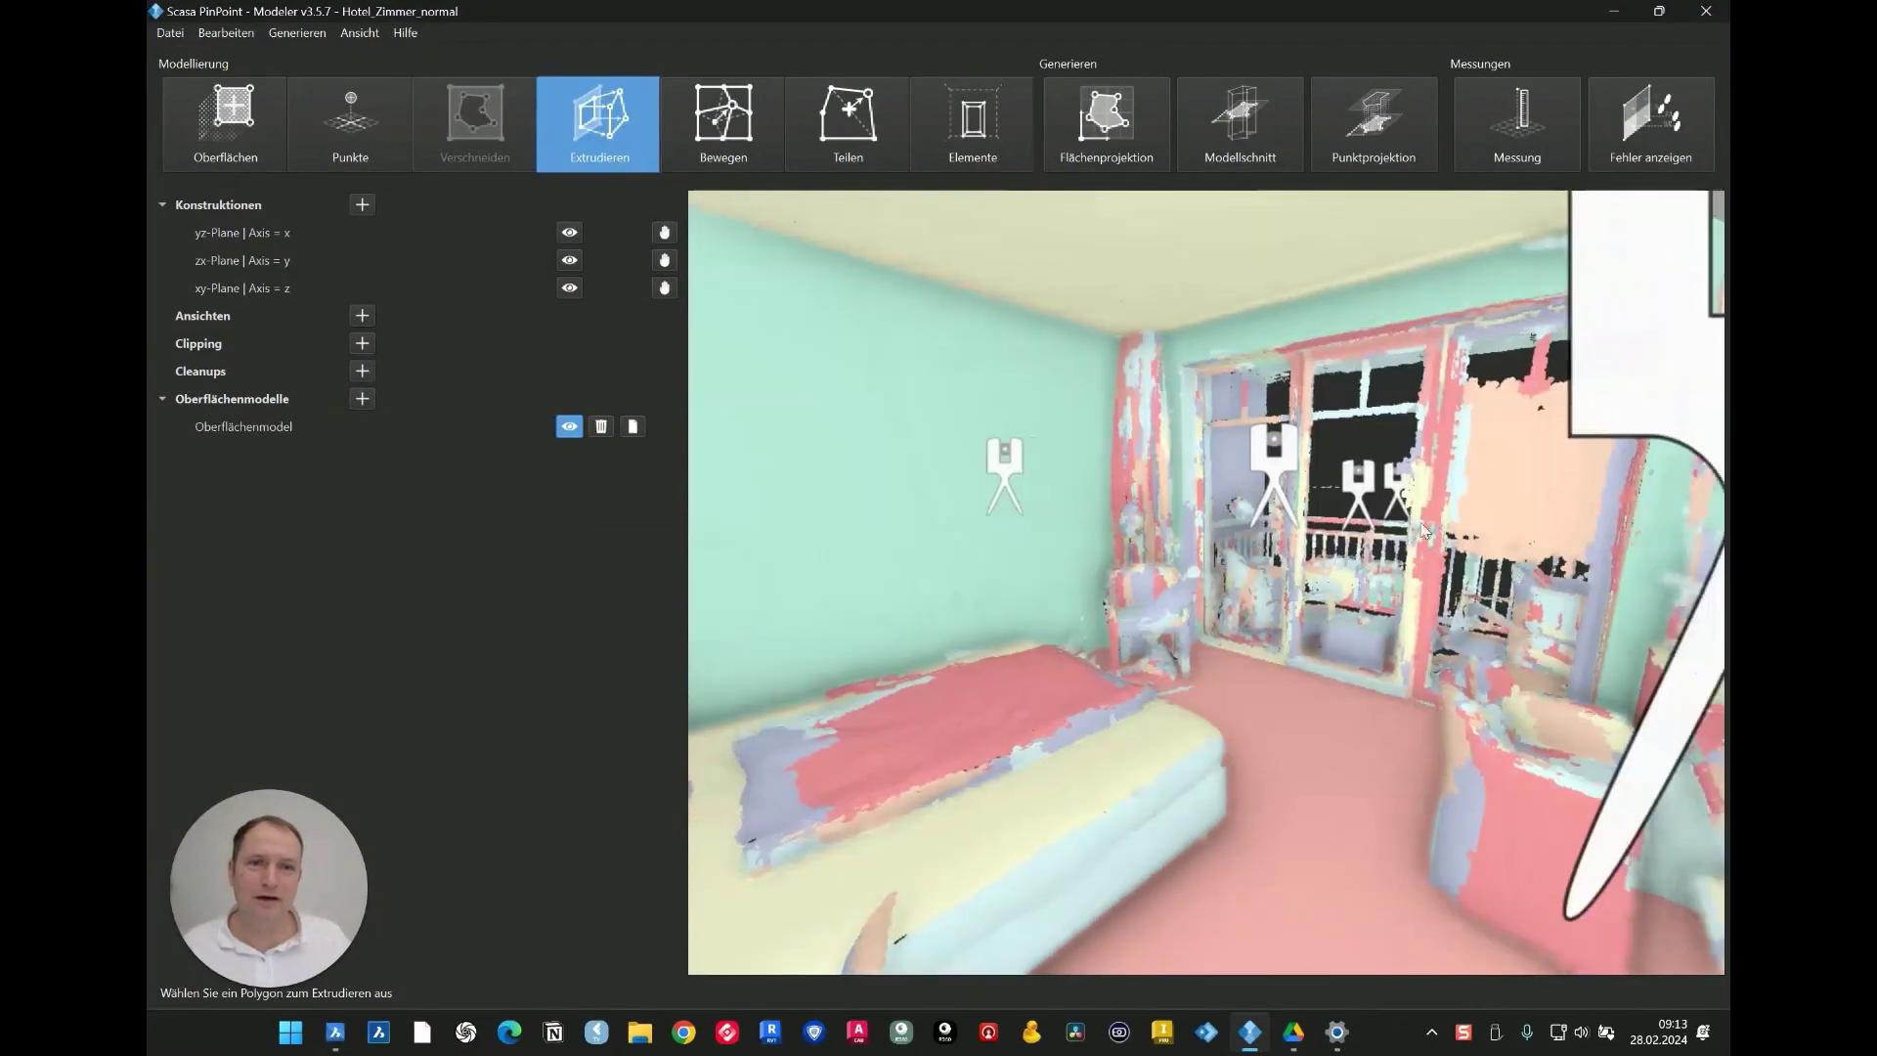
double_click(1279, 488)
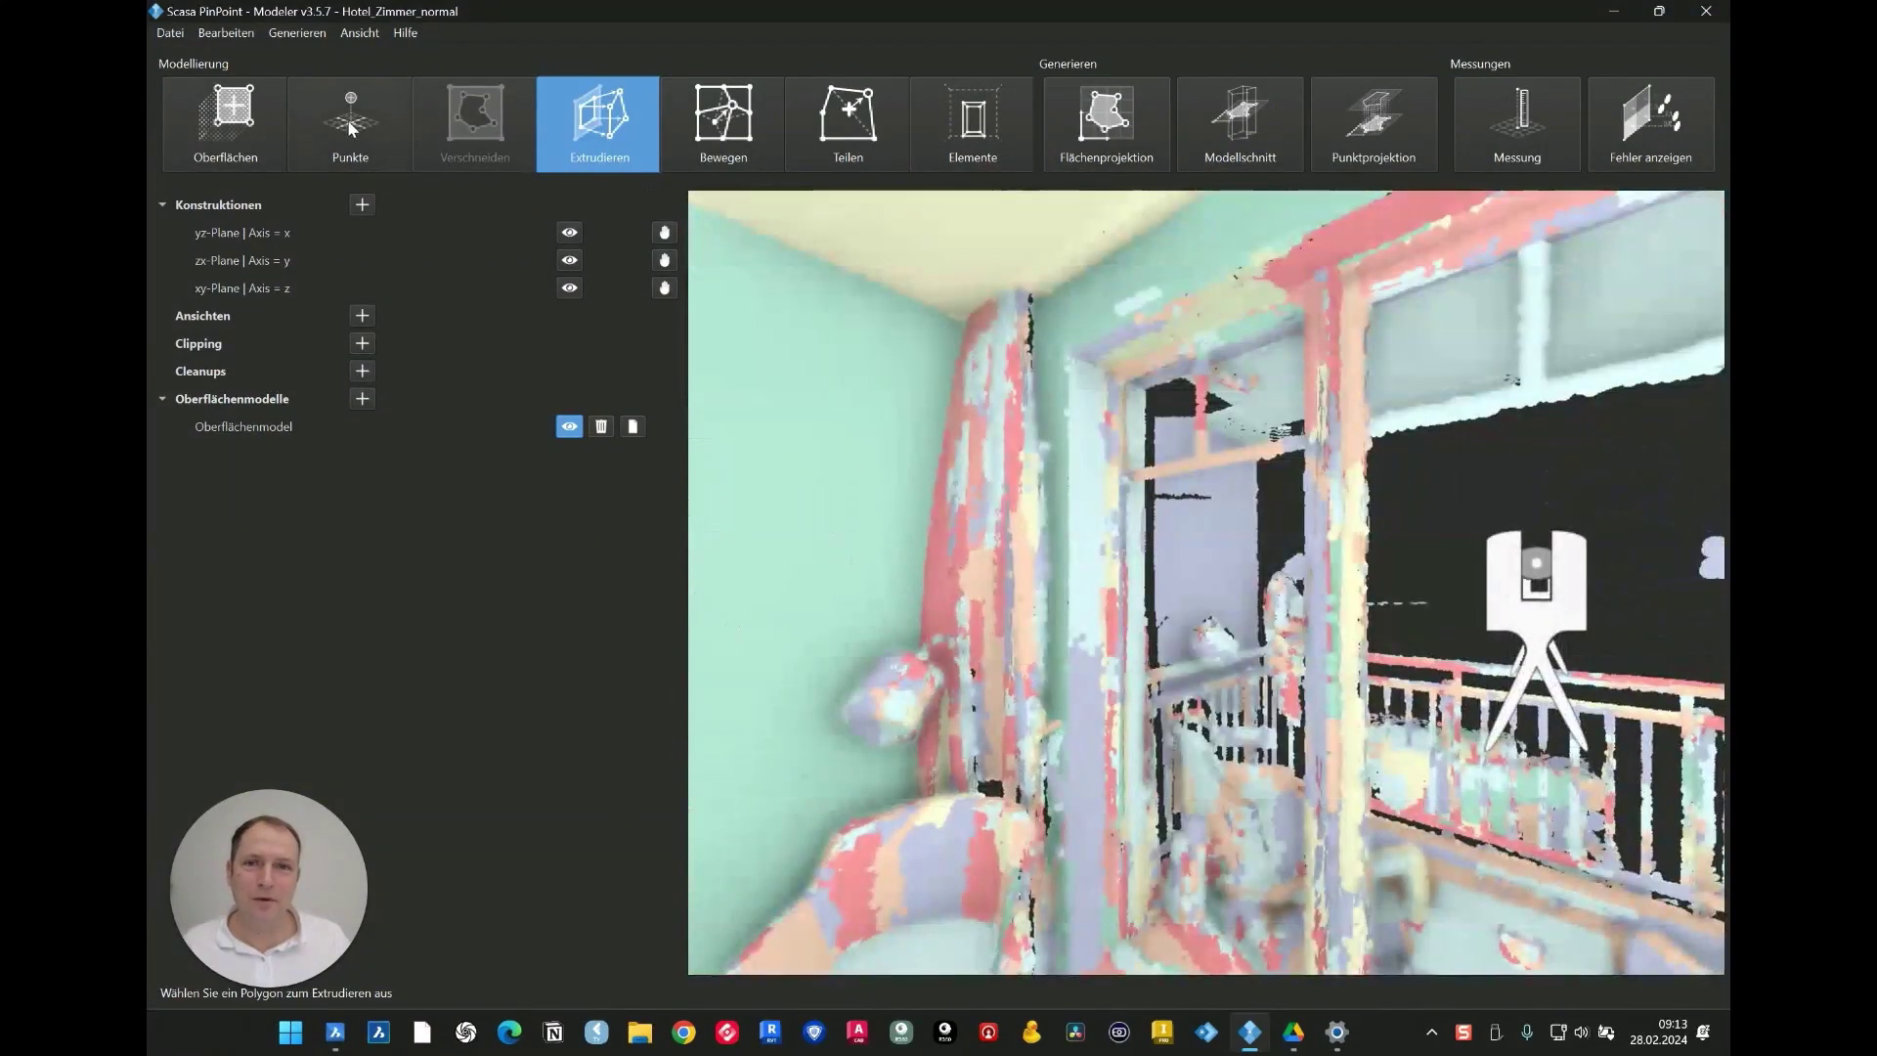
click(211, 121)
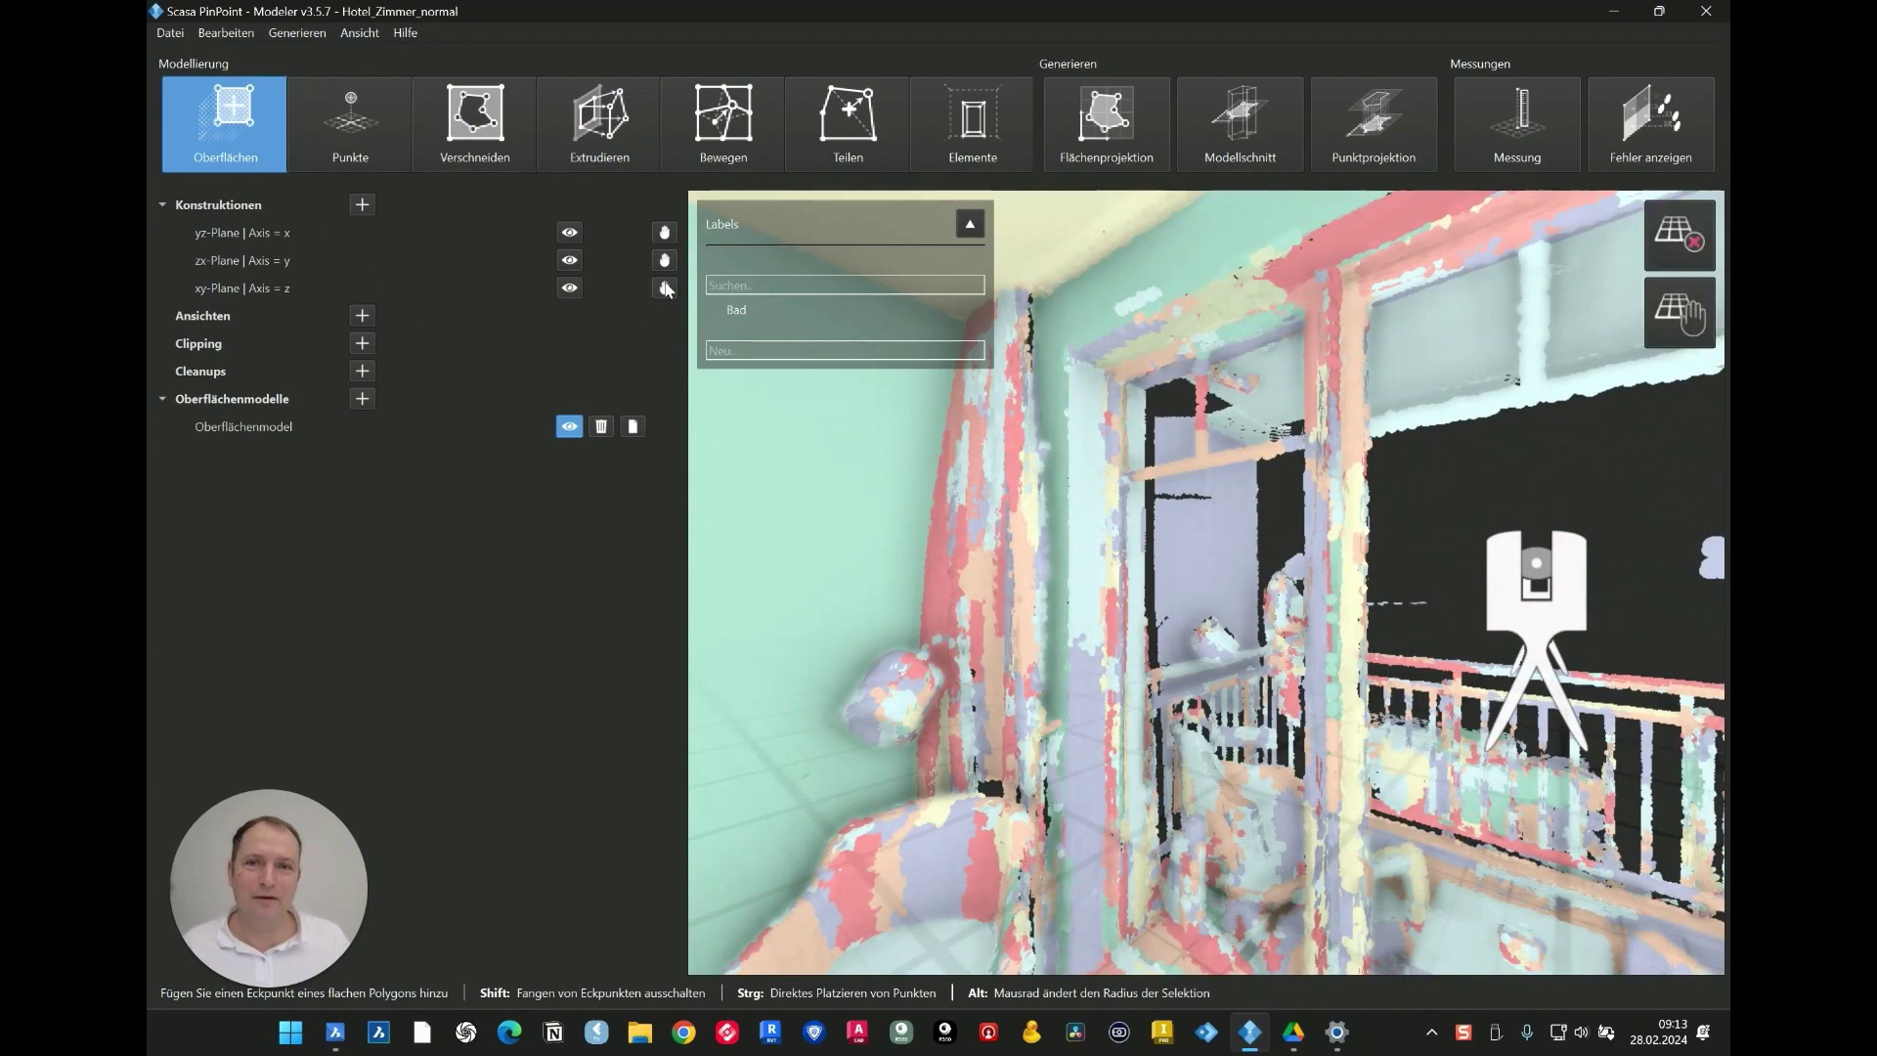
click(1665, 328)
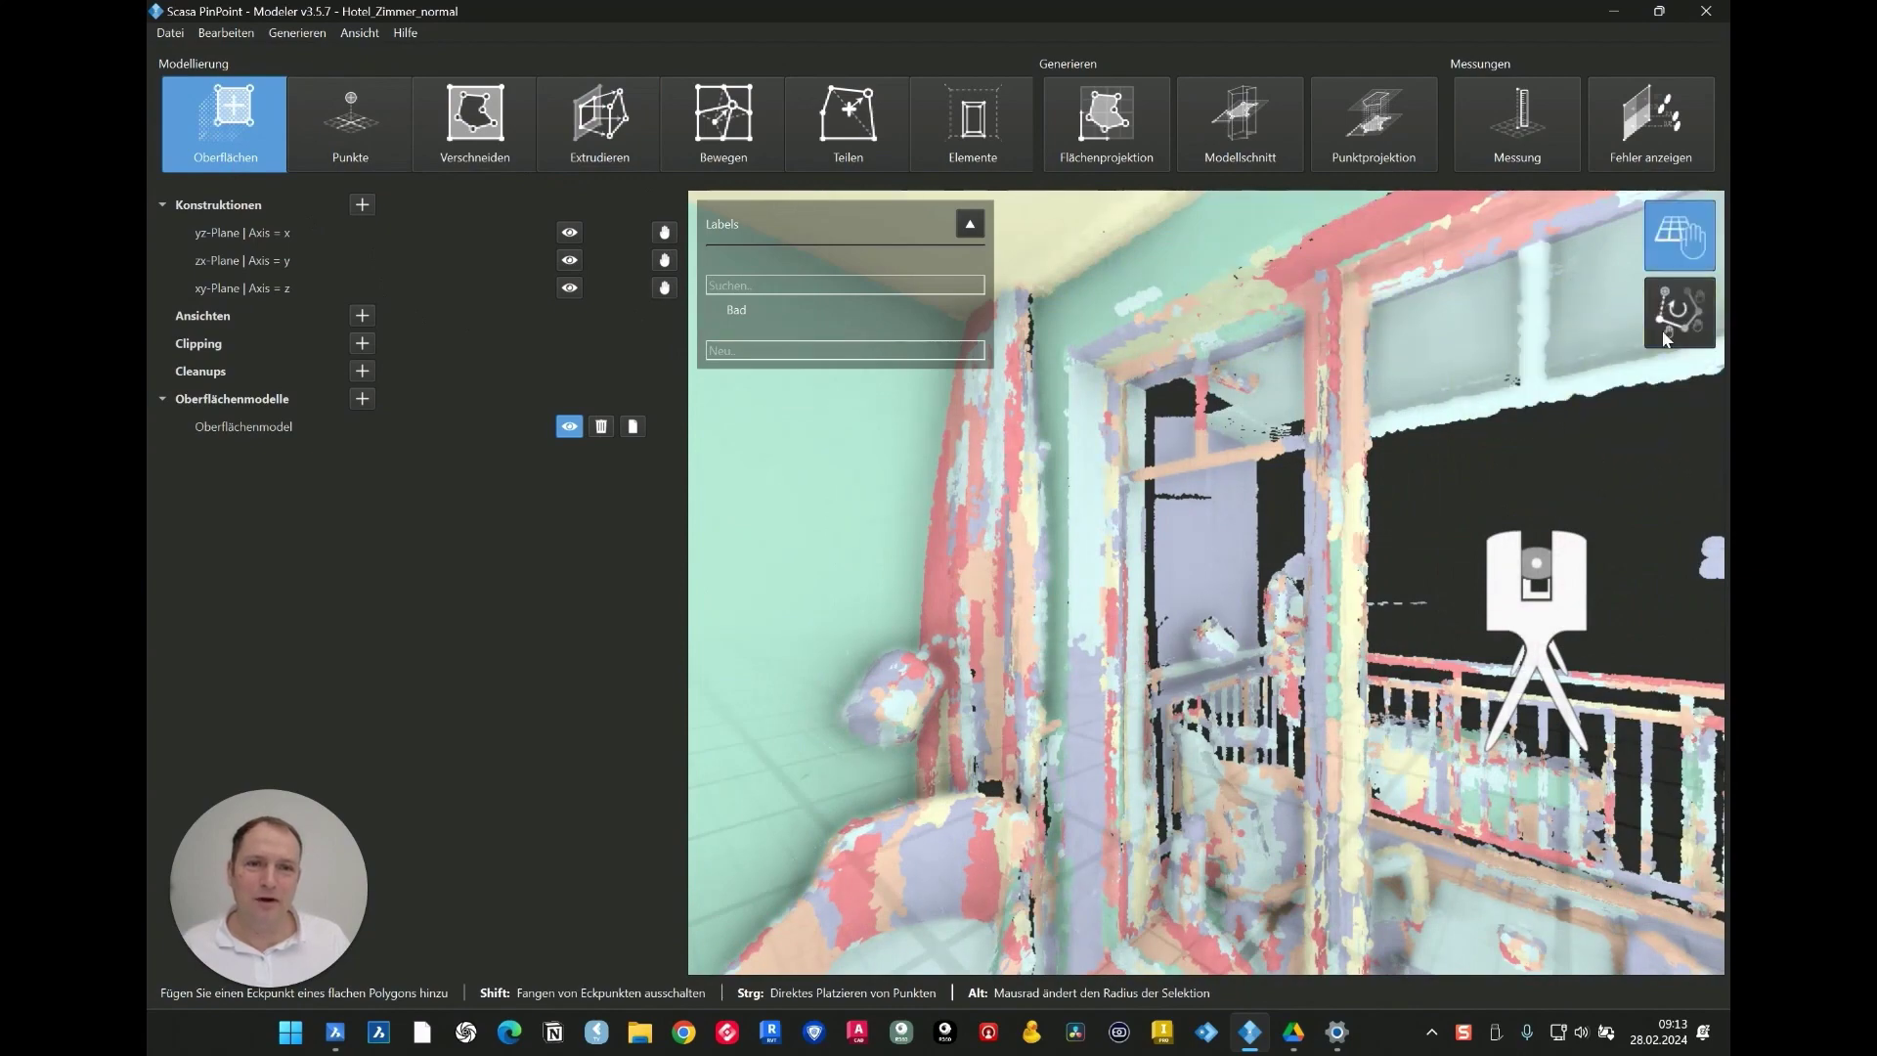
Step: Add the bedroom floor polygon's corners at both ends of the window wall from the intersecting wall planes
drag(1457, 561, 1261, 718)
click(1122, 430)
click(1328, 373)
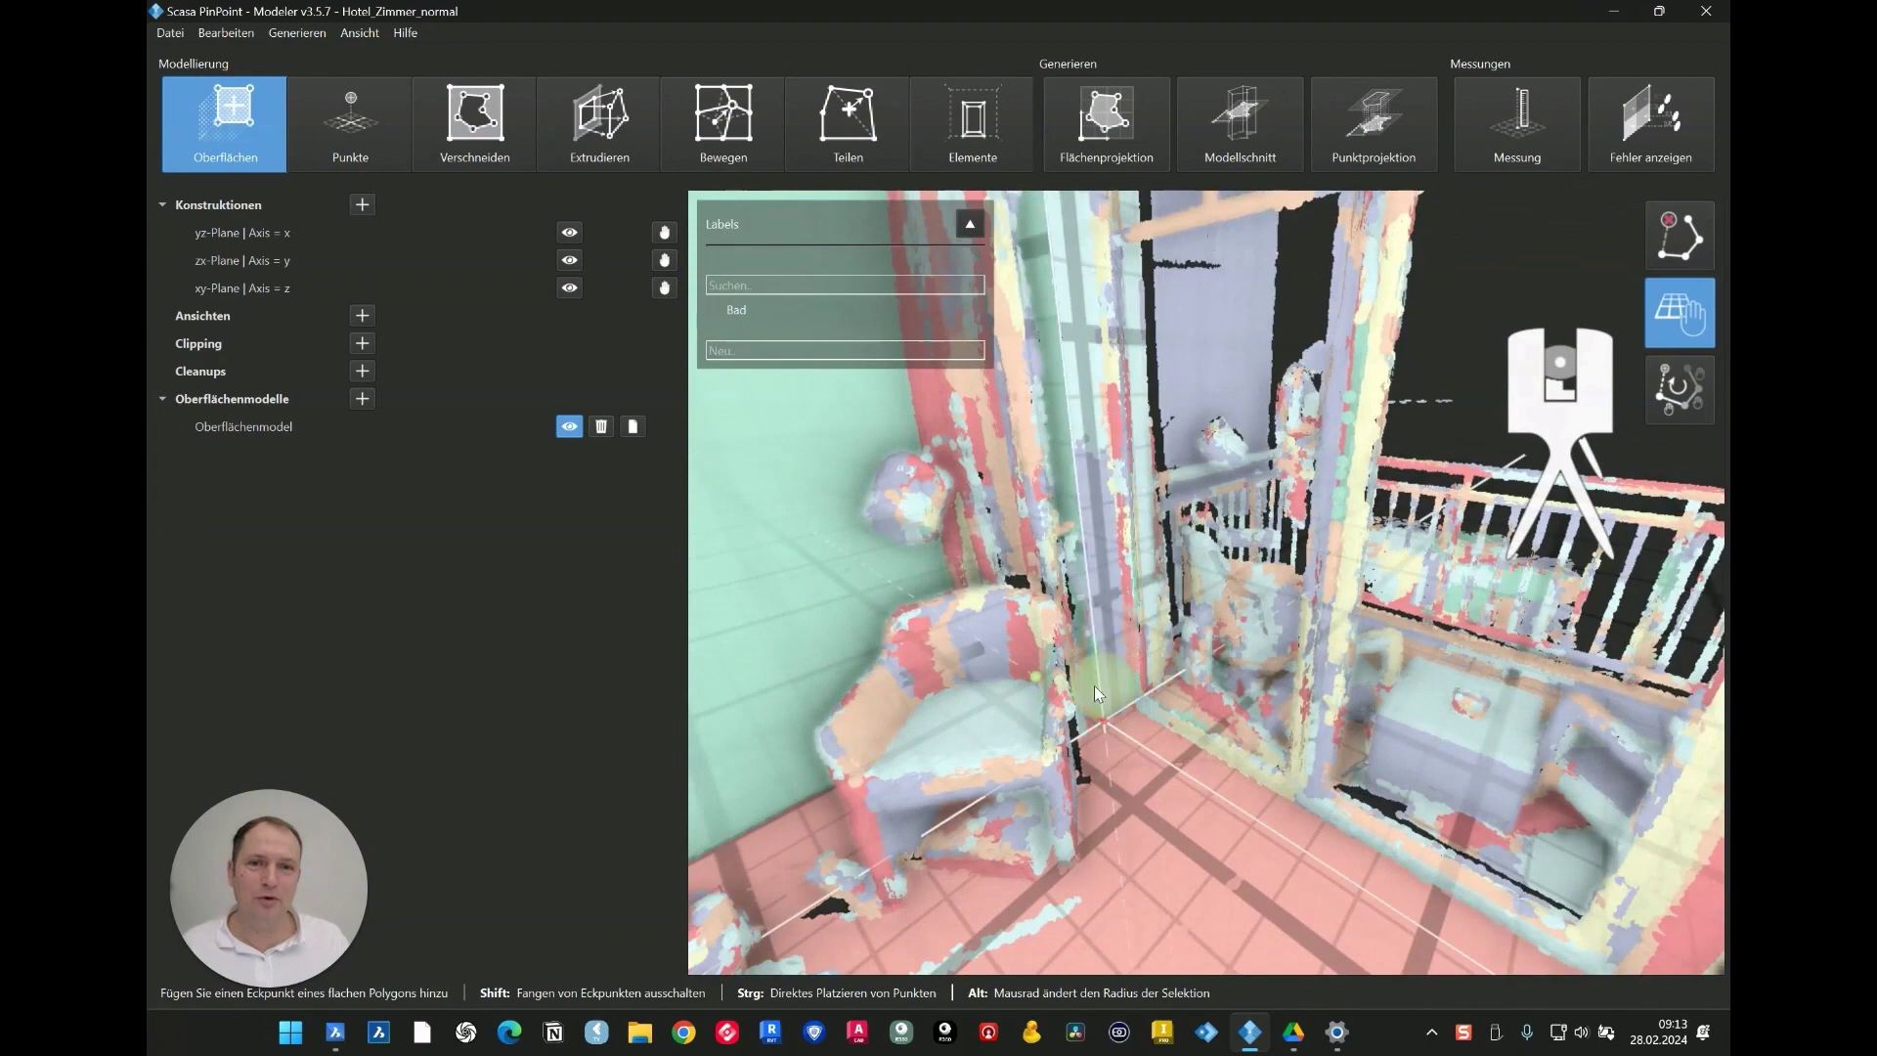
drag(1094, 684, 1510, 352)
click(1323, 580)
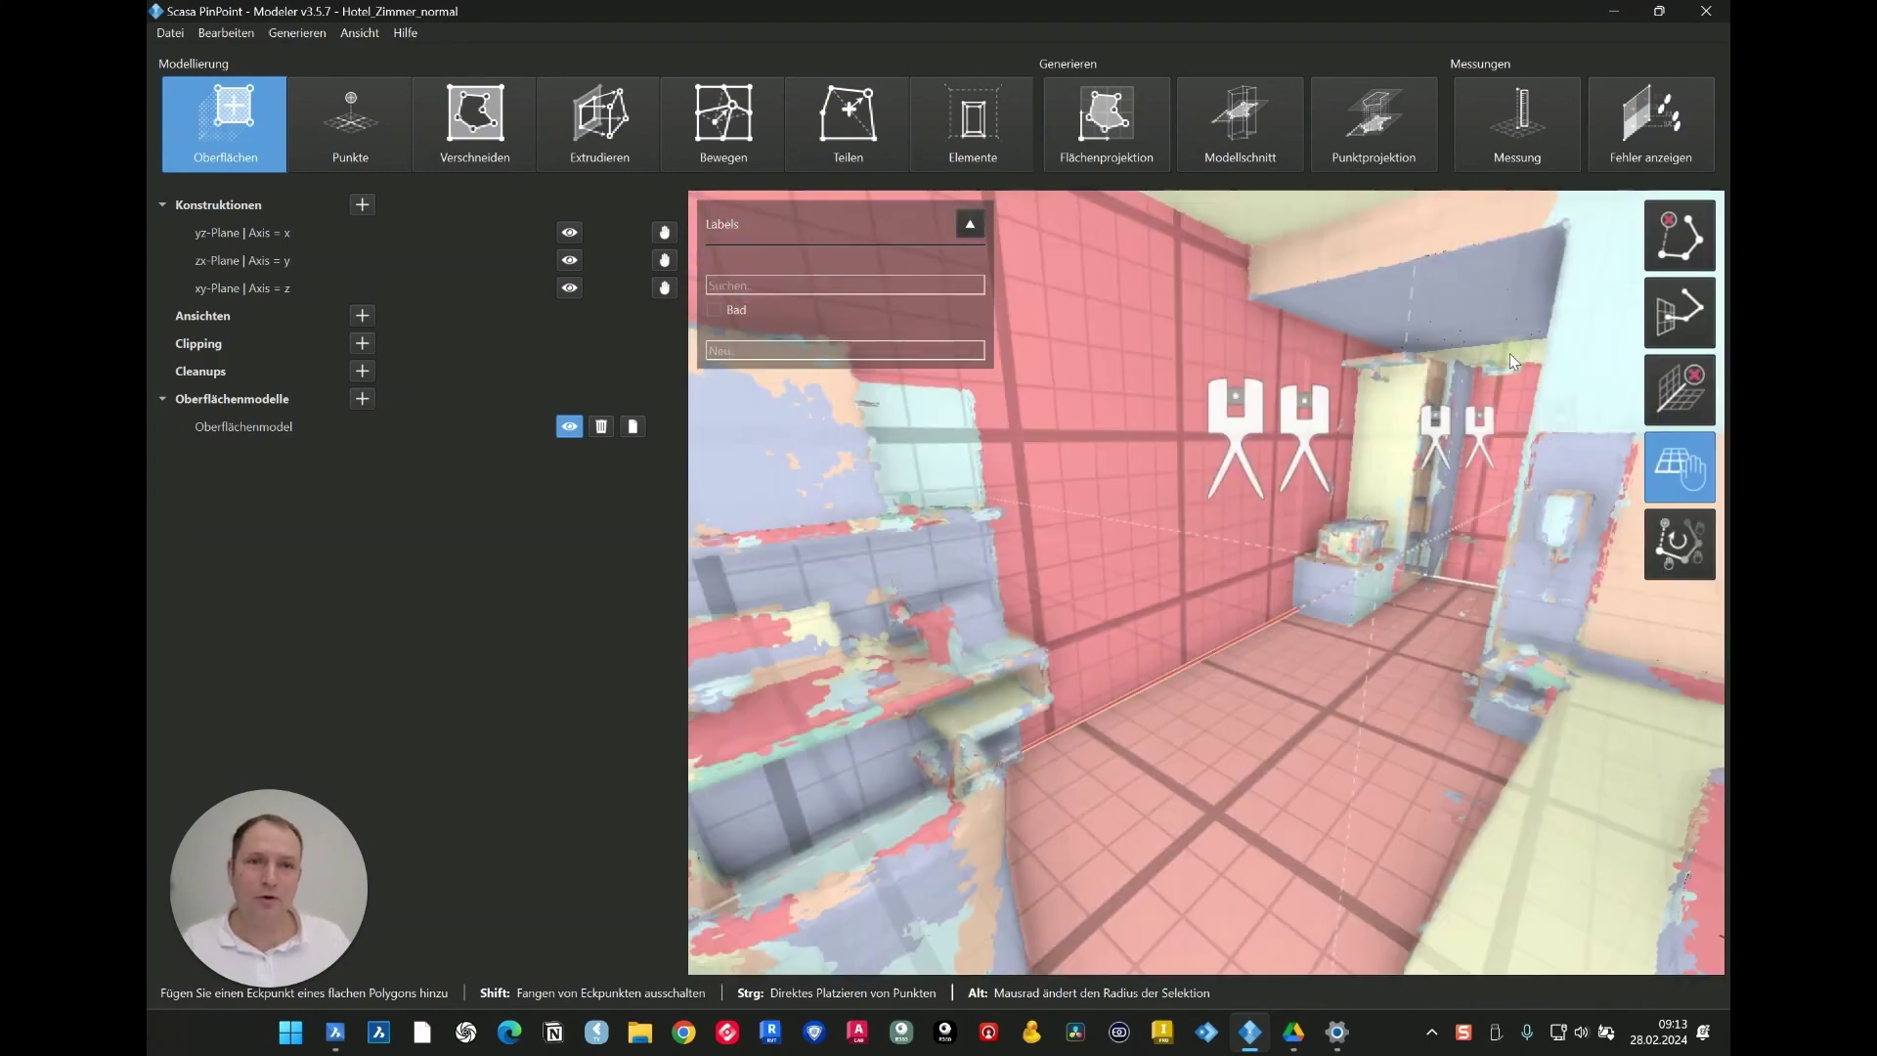
Step: Continue the bedroom floor polygon along the hallway and add its corners at the entrance end from the wall planes there
double_click(1481, 423)
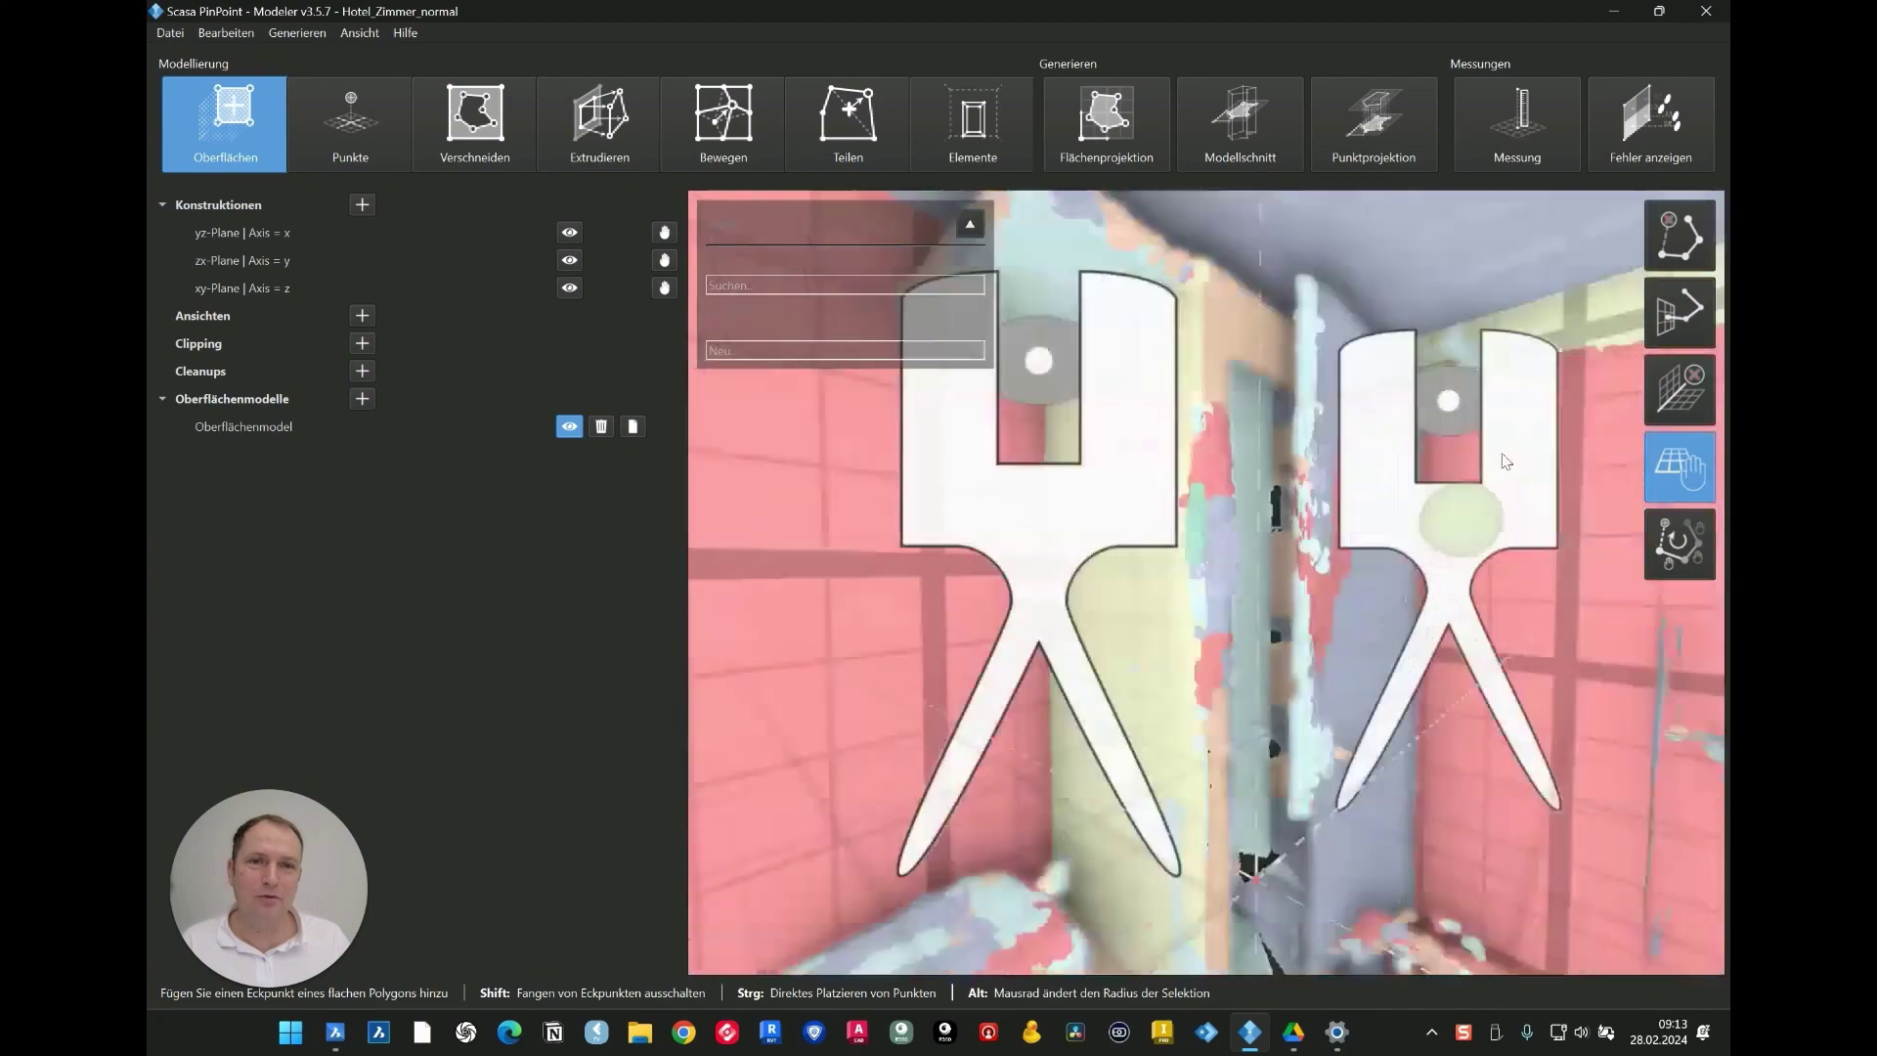
drag(1563, 566, 1666, 543)
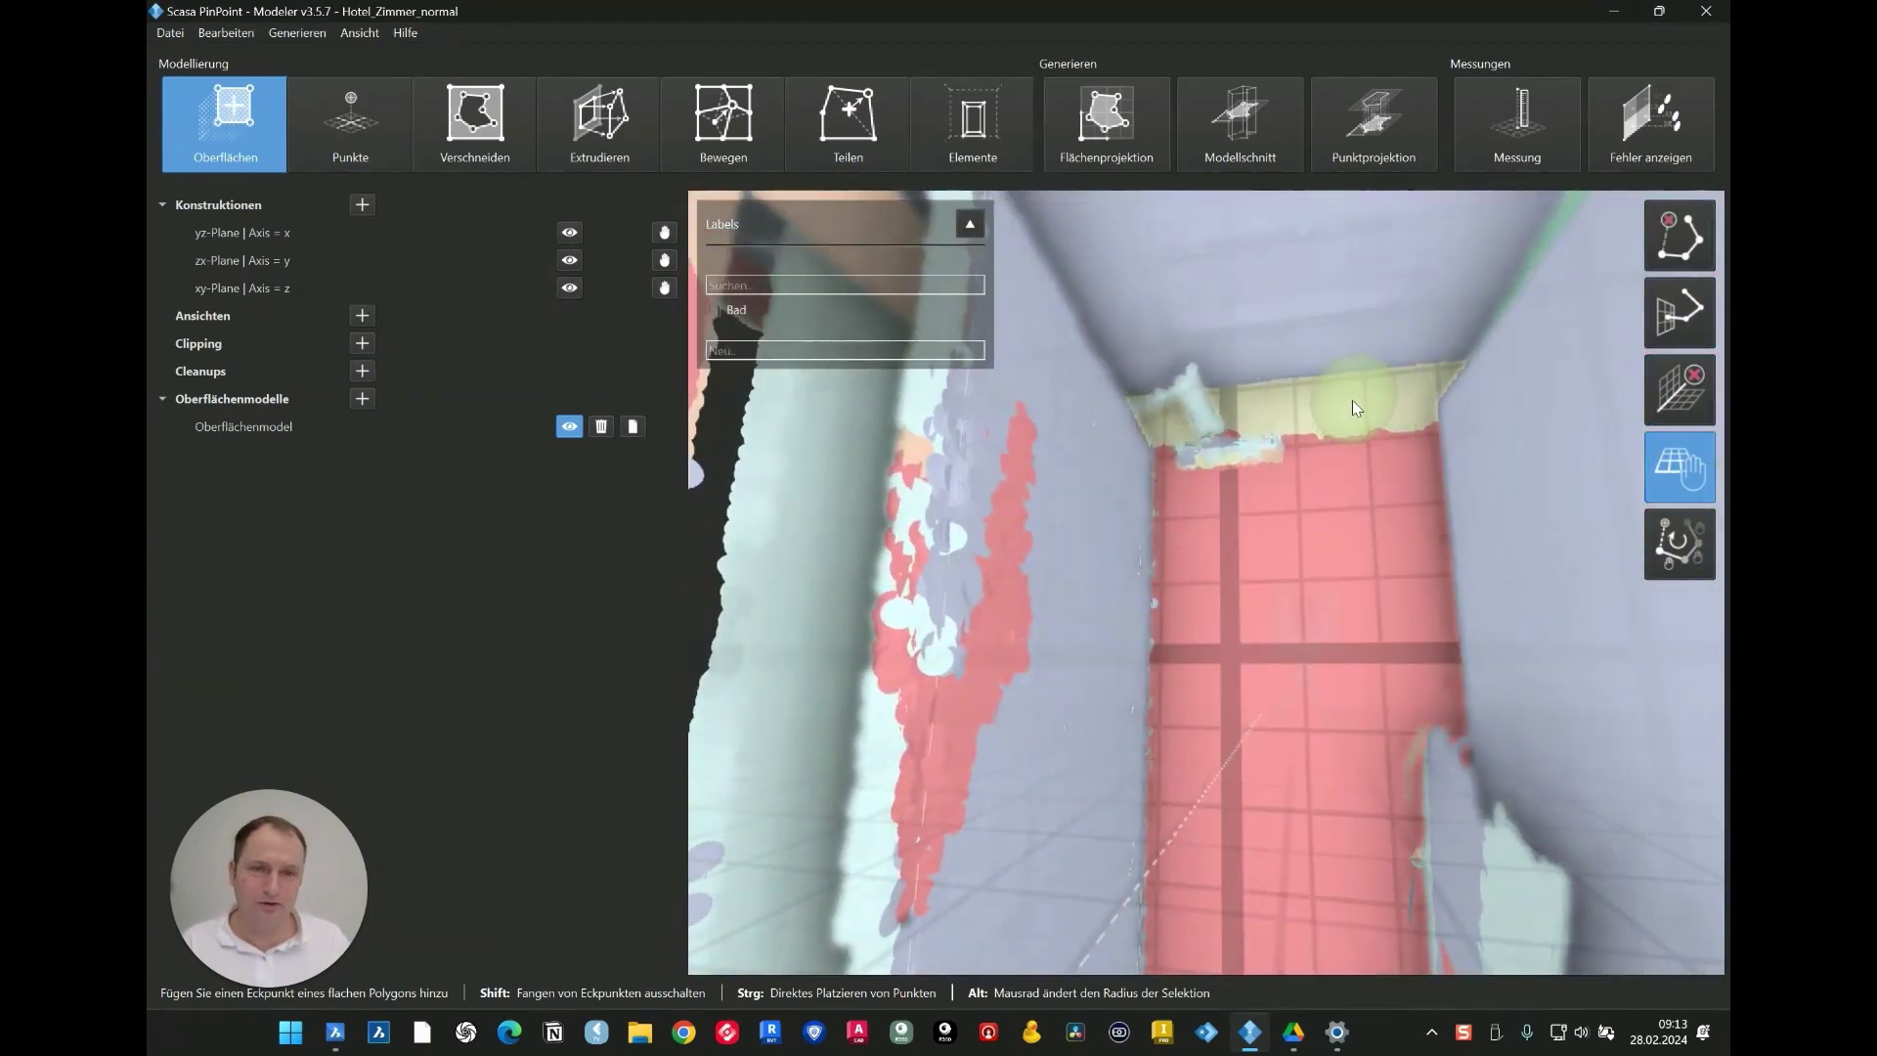
click(1356, 407)
middle_drag(1342, 430, 1204, 344)
click(1210, 350)
middle_drag(1189, 477, 1429, 528)
key(Escape)
middle_drag(1478, 648, 1407, 588)
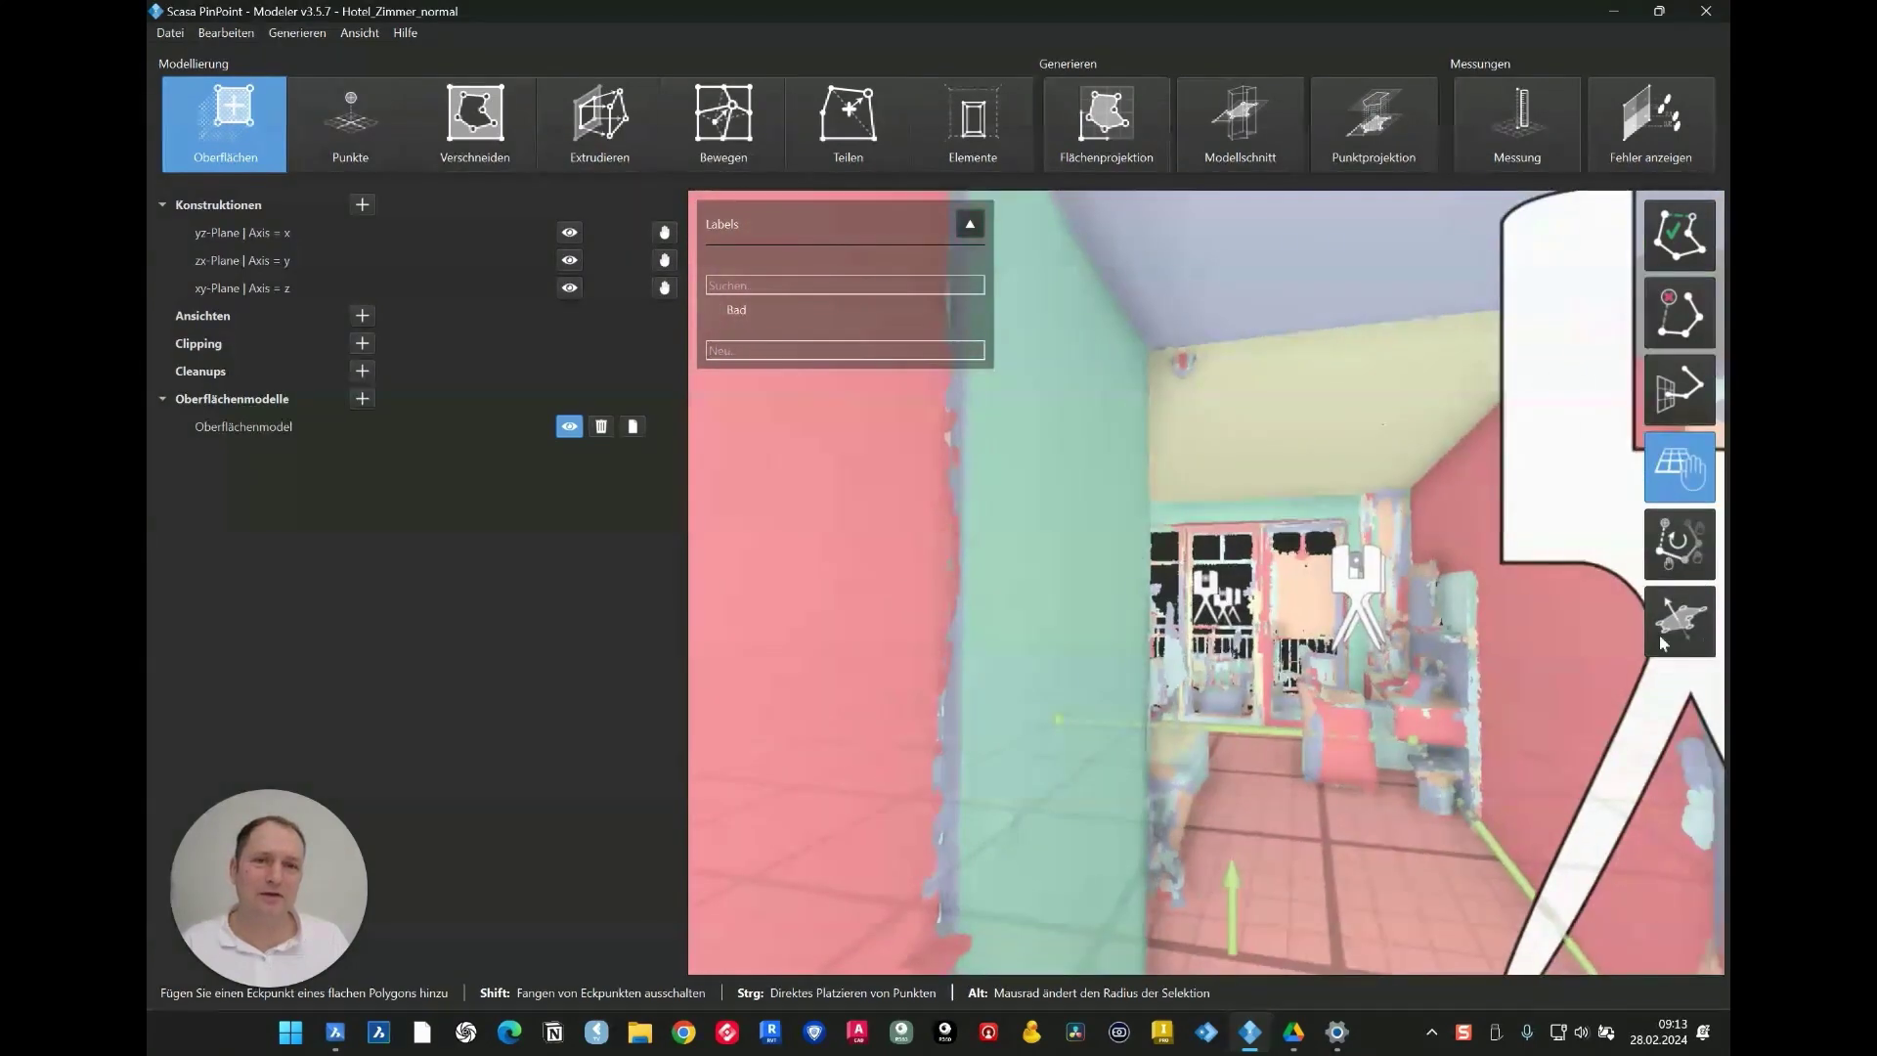
Step: Add the remaining floor corners along the hallway wall and around the bed area, and complete the bedroom surface
click(1564, 489)
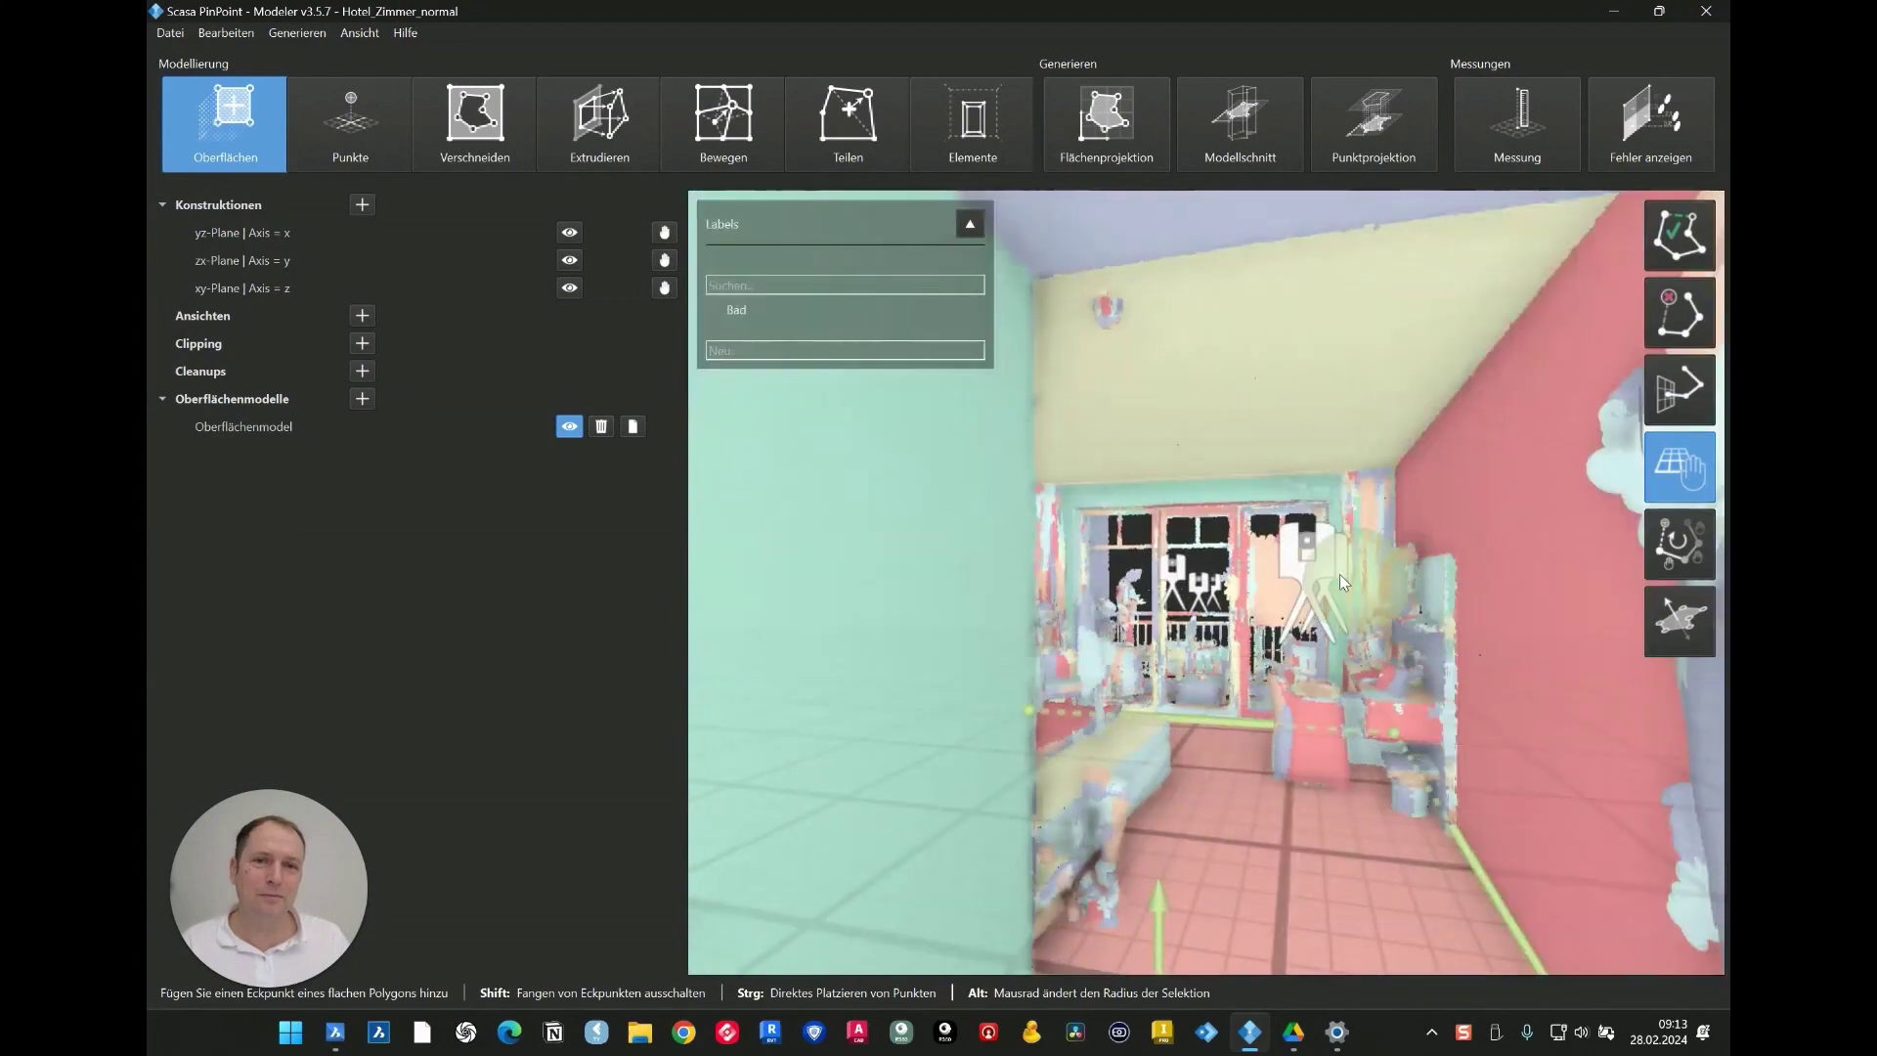
scroll(1346, 575, up, 3)
mouse_move(1480, 577)
middle_down()
mouse_move(1479, 616)
mouse_move(1304, 684)
mouse_move(1523, 614)
mouse_move(1502, 600)
middle_up()
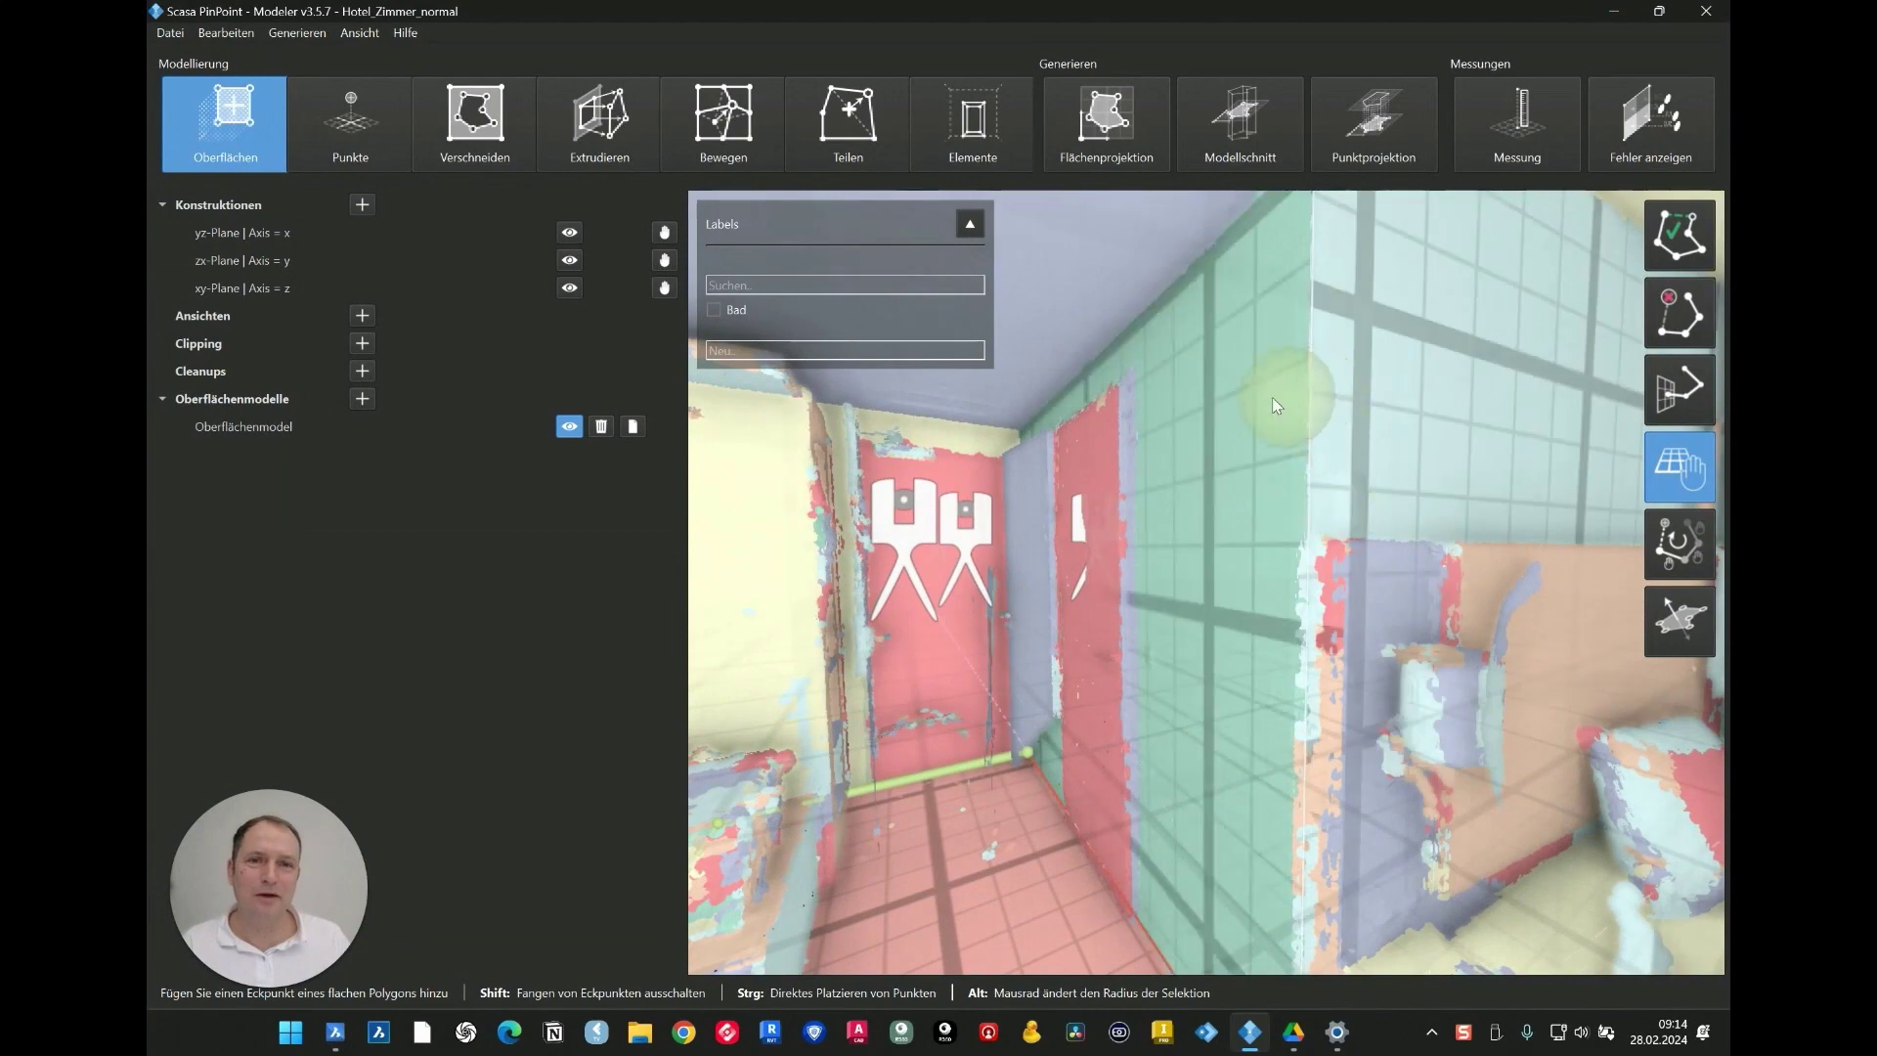
middle_drag(1392, 367, 1398, 649)
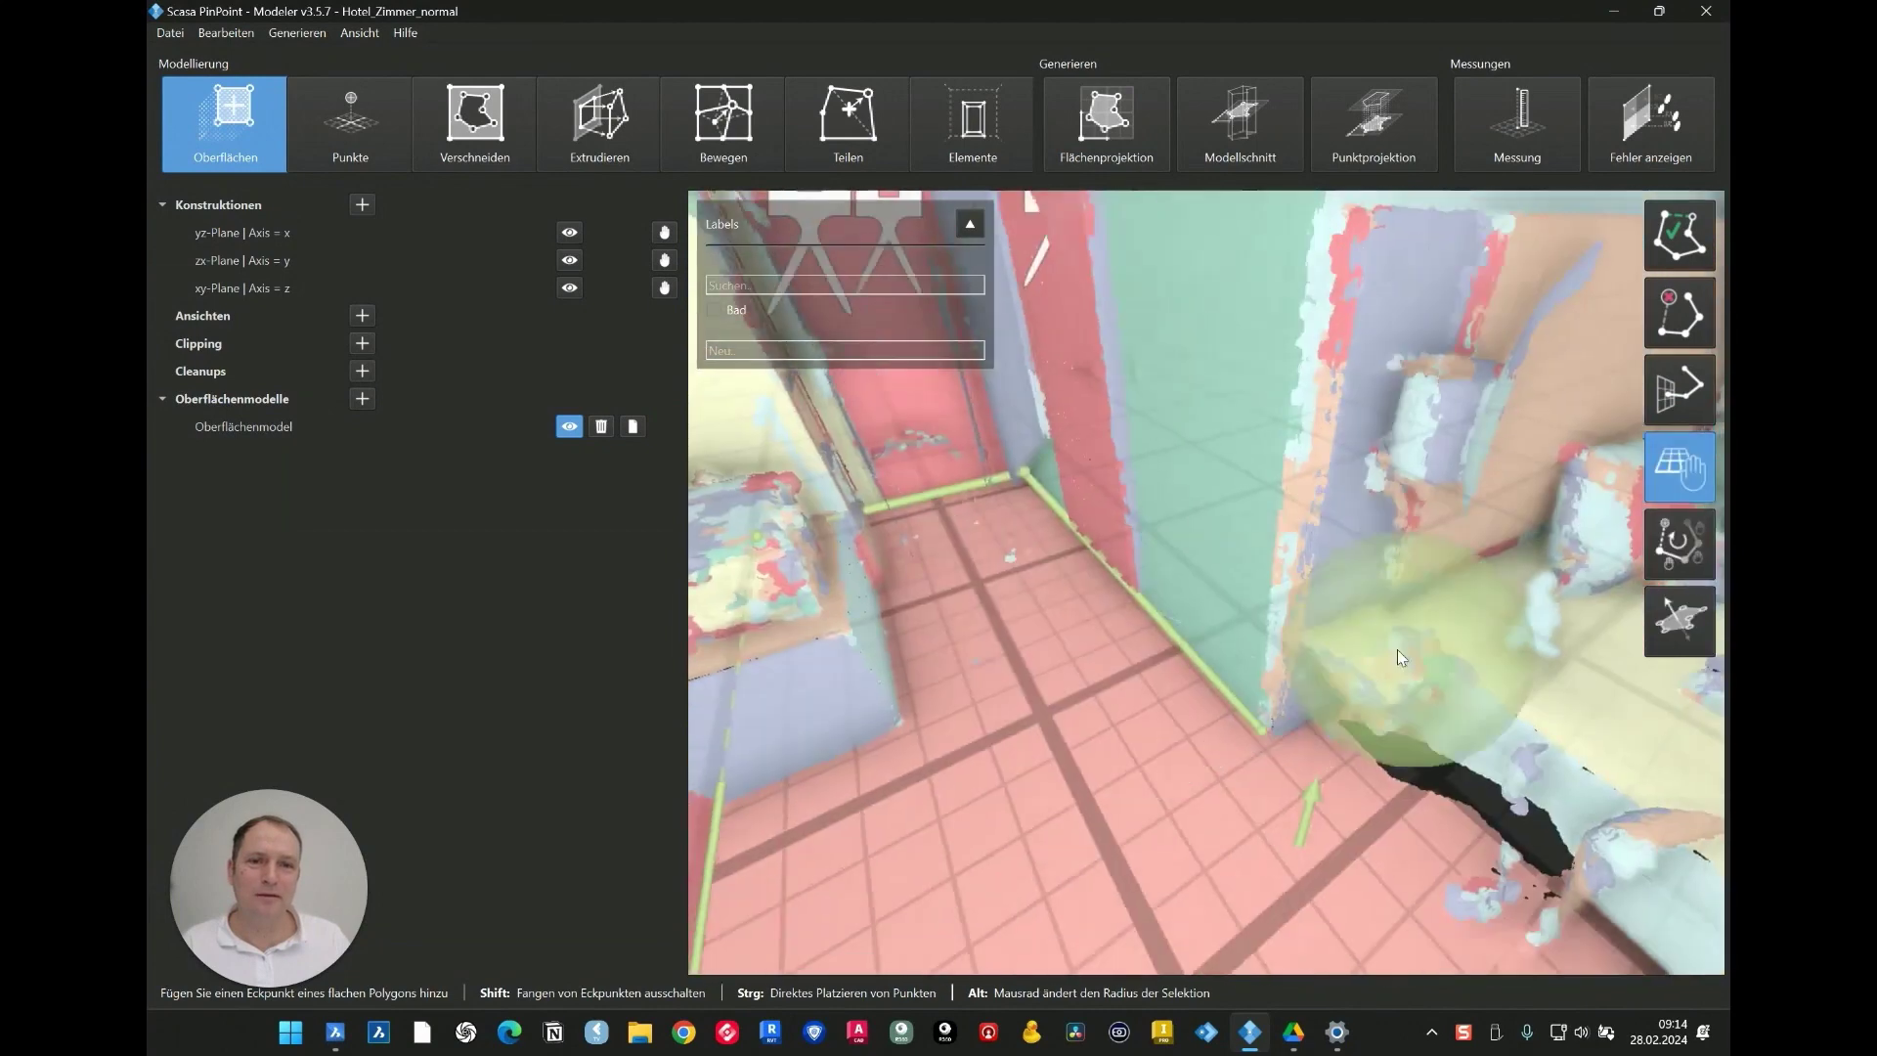
middle_drag(1335, 706, 1280, 450)
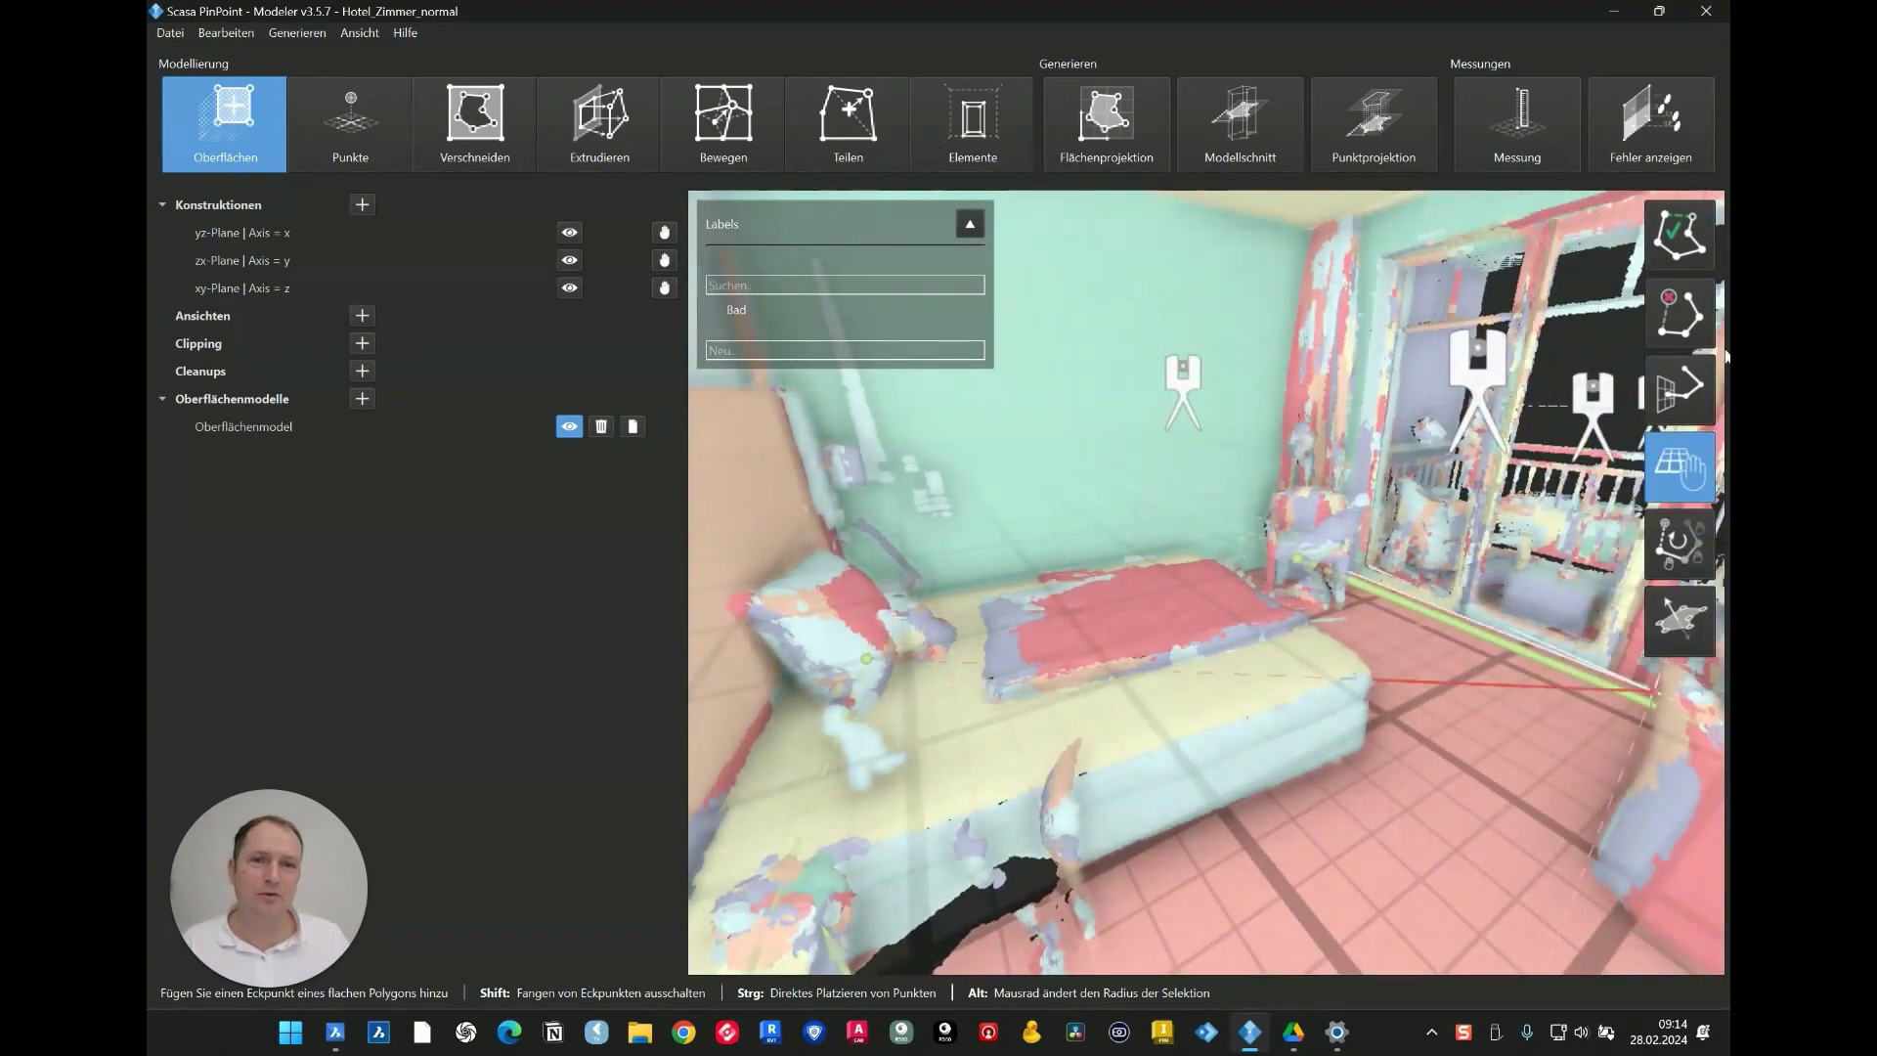
click(1673, 244)
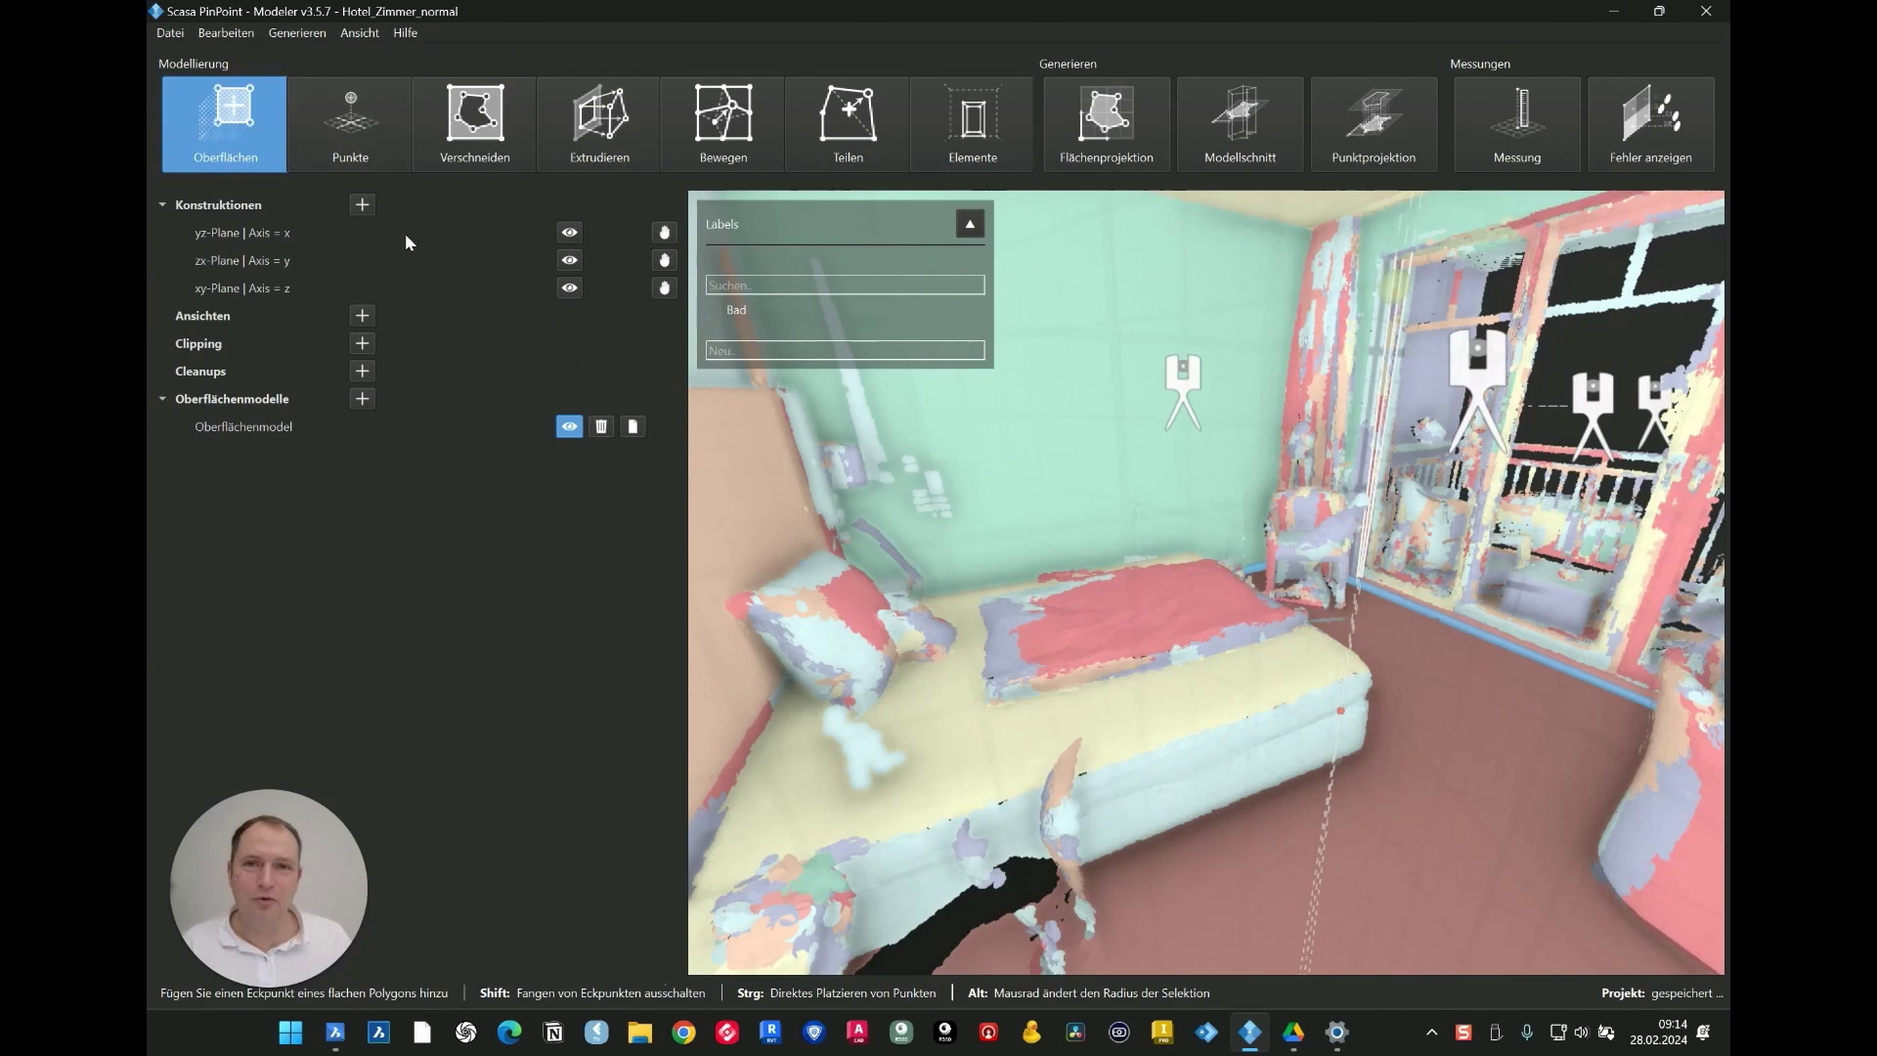
Step: Select the bedroom floor surface and assign it a new label "Schlafen"
key(Escape)
click(1454, 790)
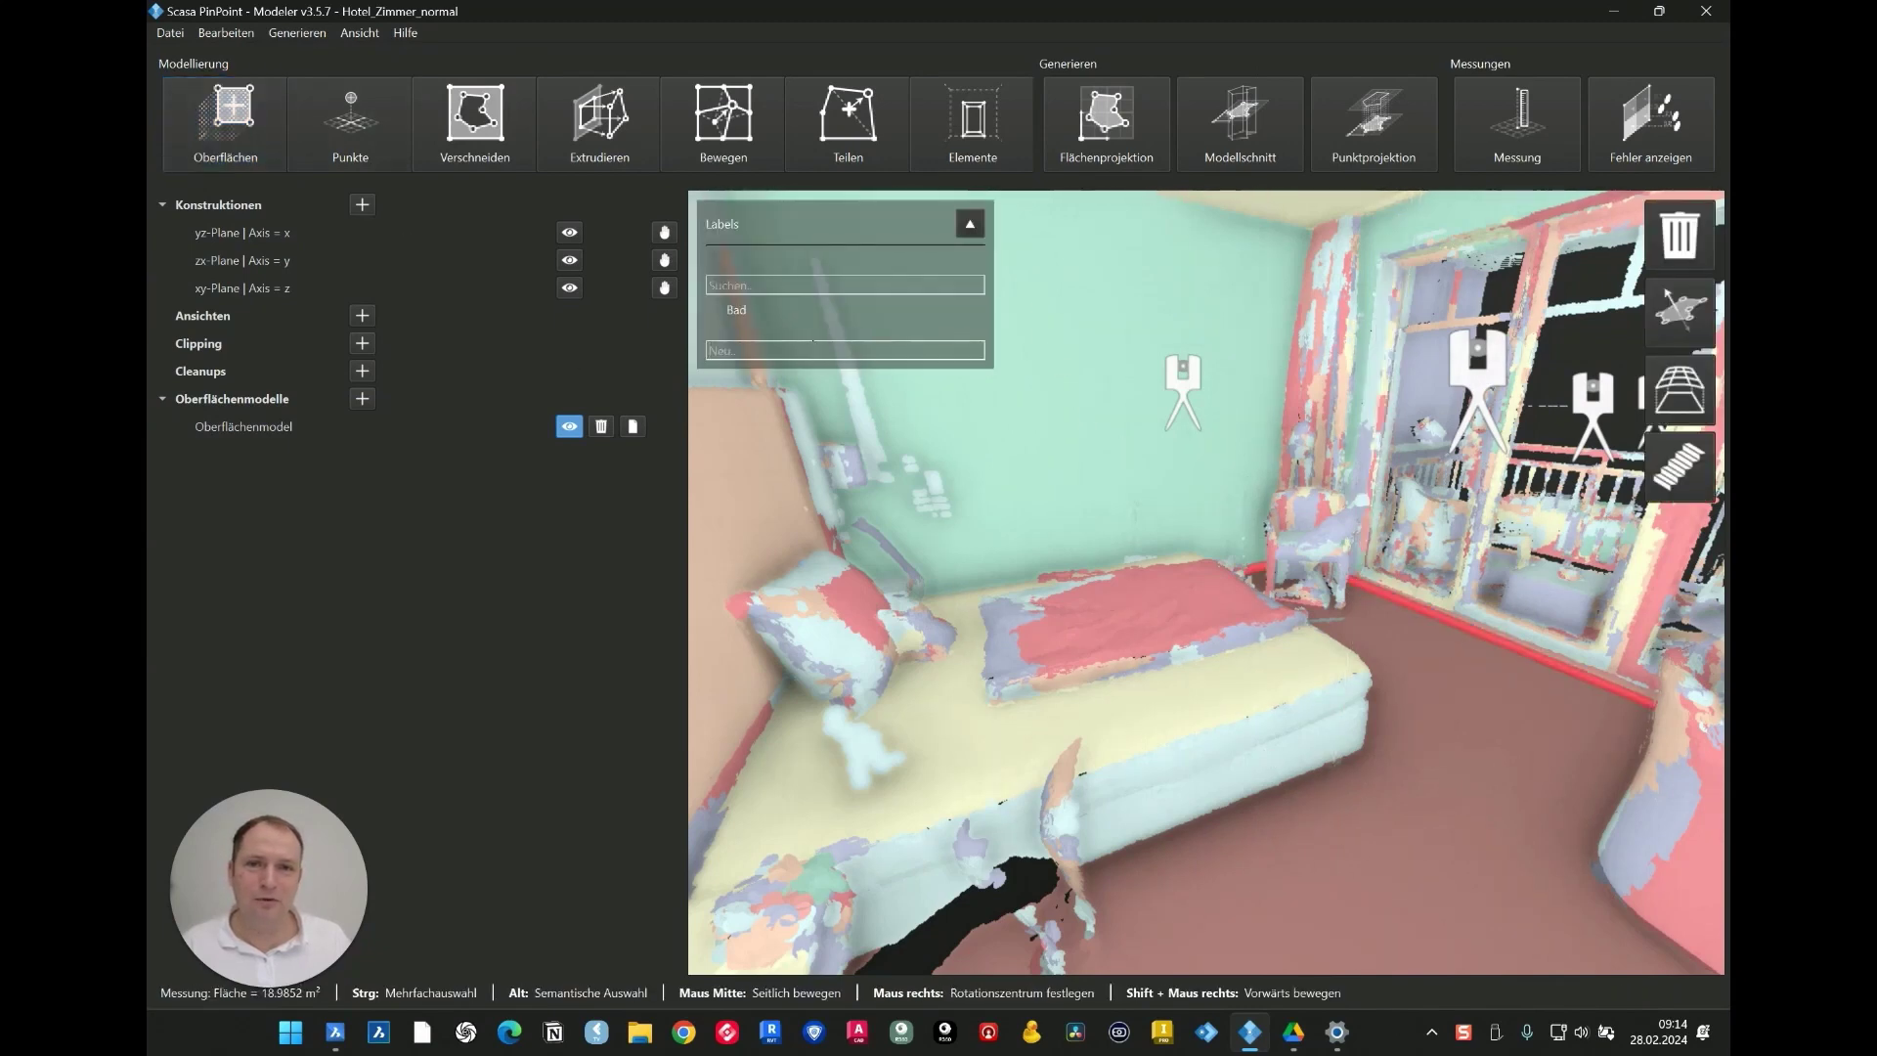
click(812, 342)
text(Schlafe)
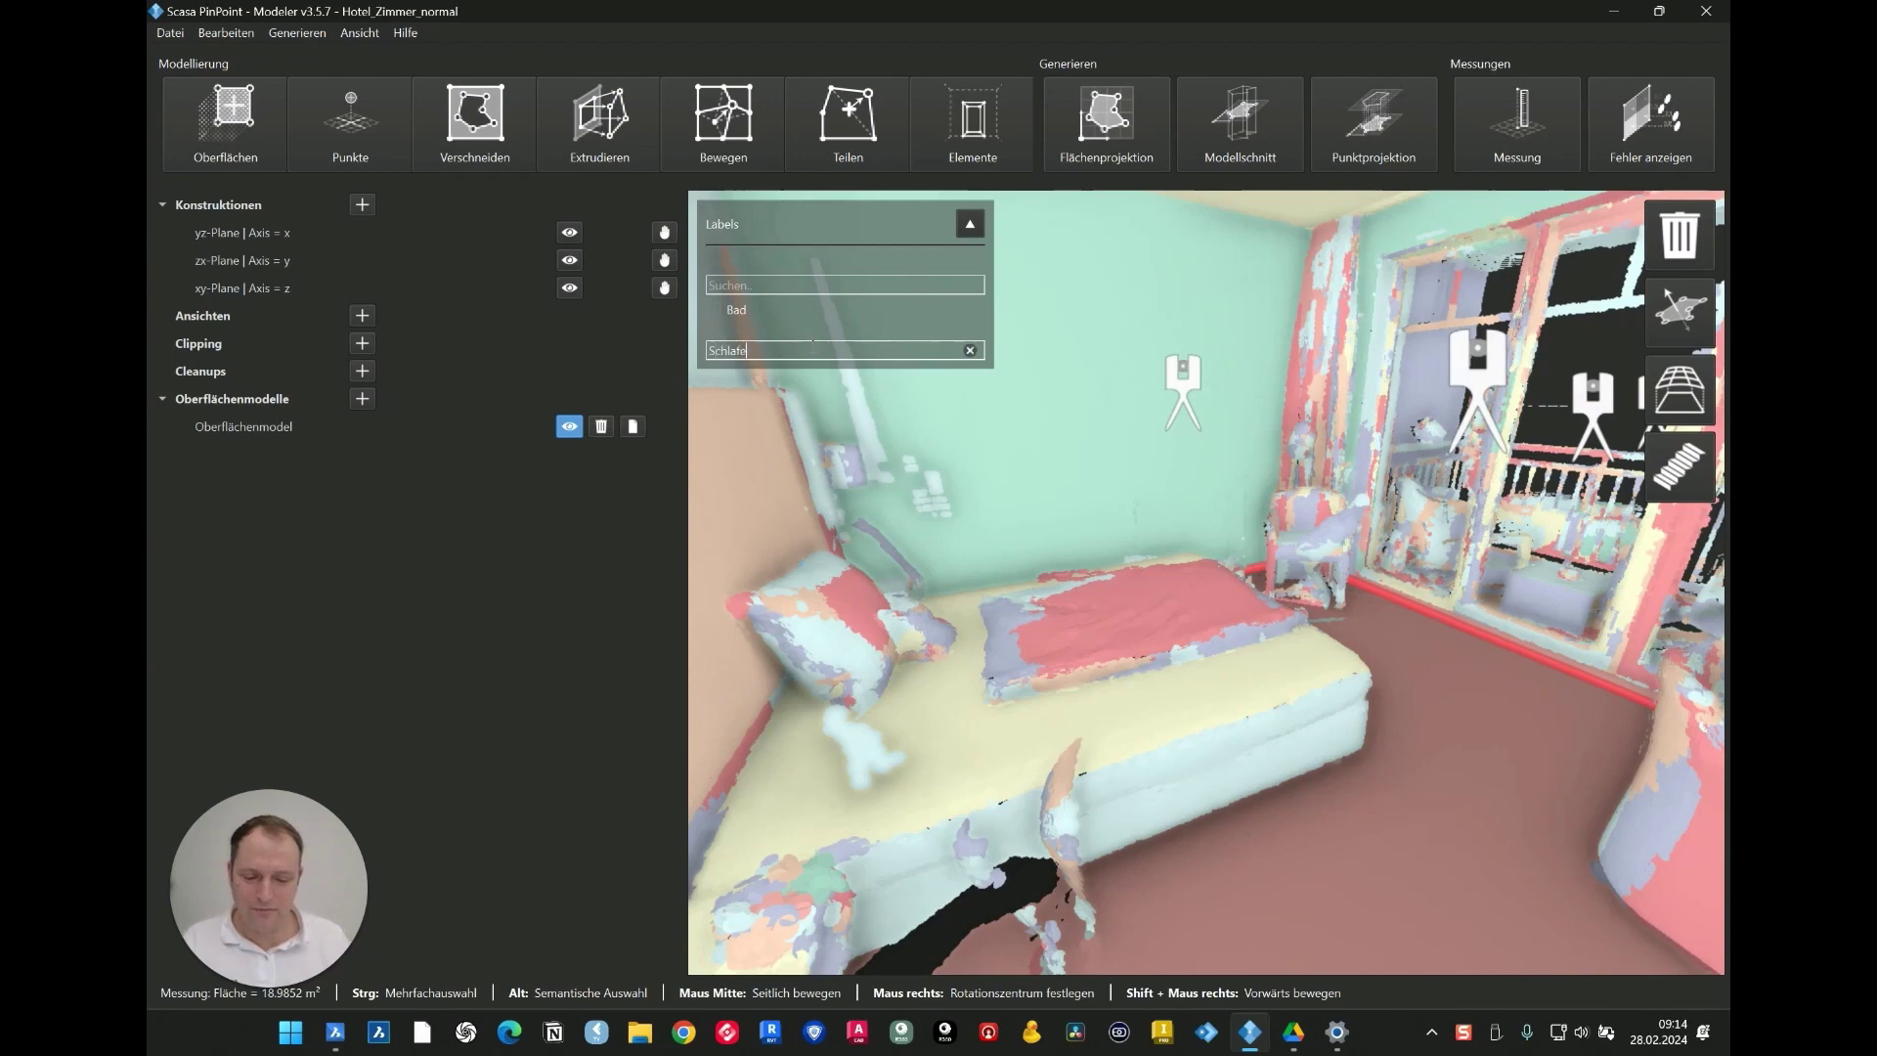
text(n)
key(Return)
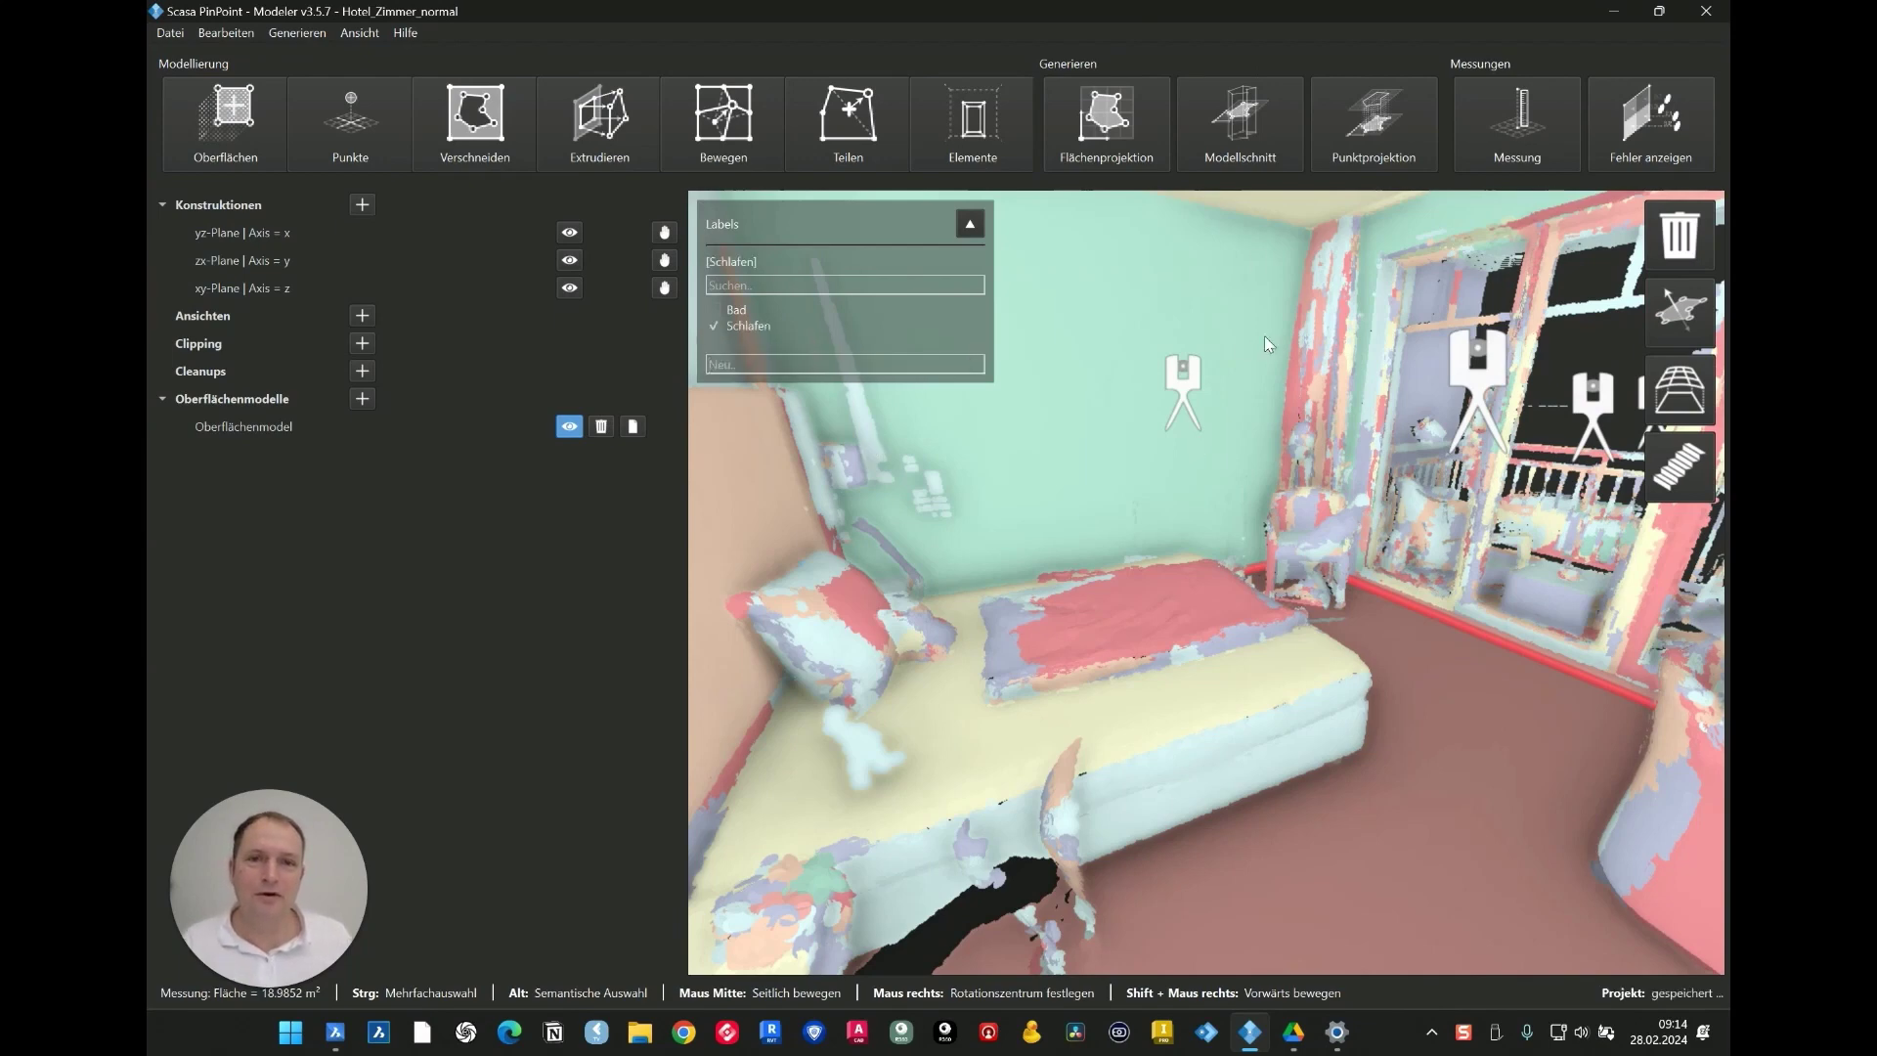
Step: Extrude the bedroom floor surface up to the ceiling plane
click(606, 137)
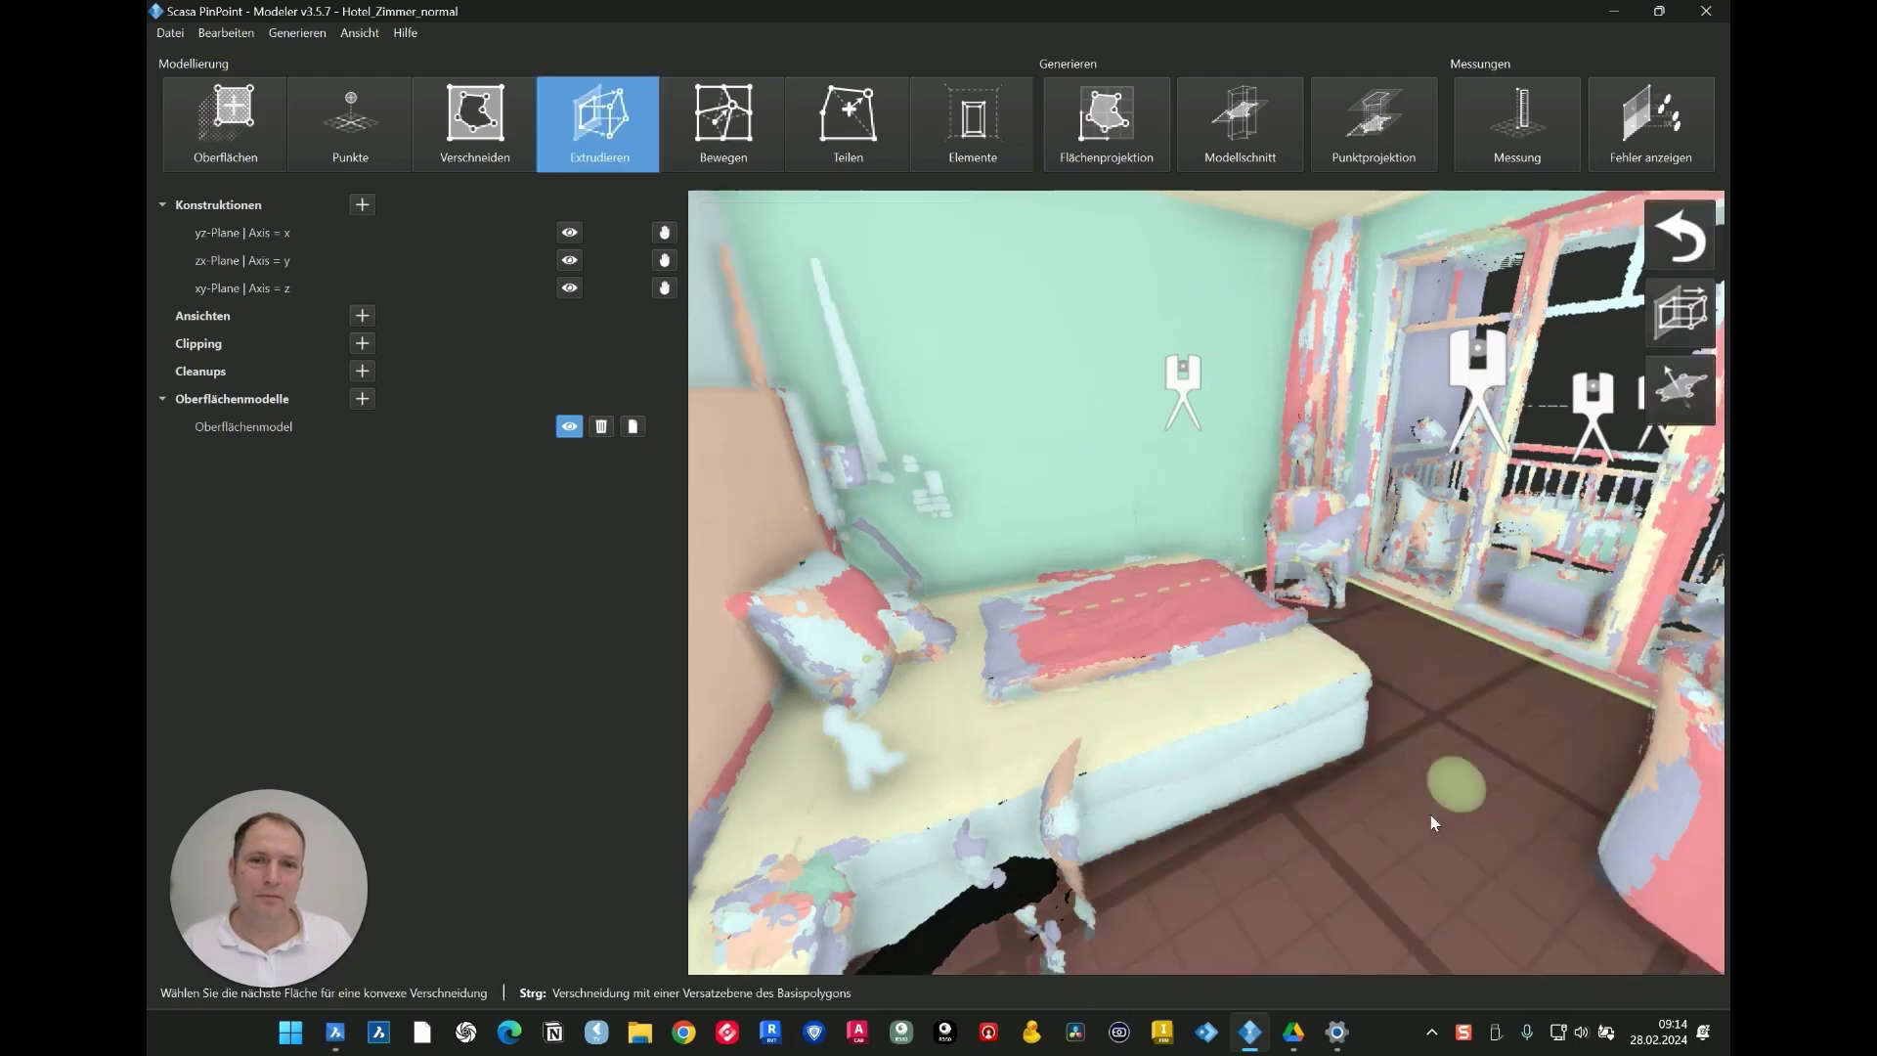
drag(1429, 813, 1368, 626)
click(1339, 421)
key(Return)
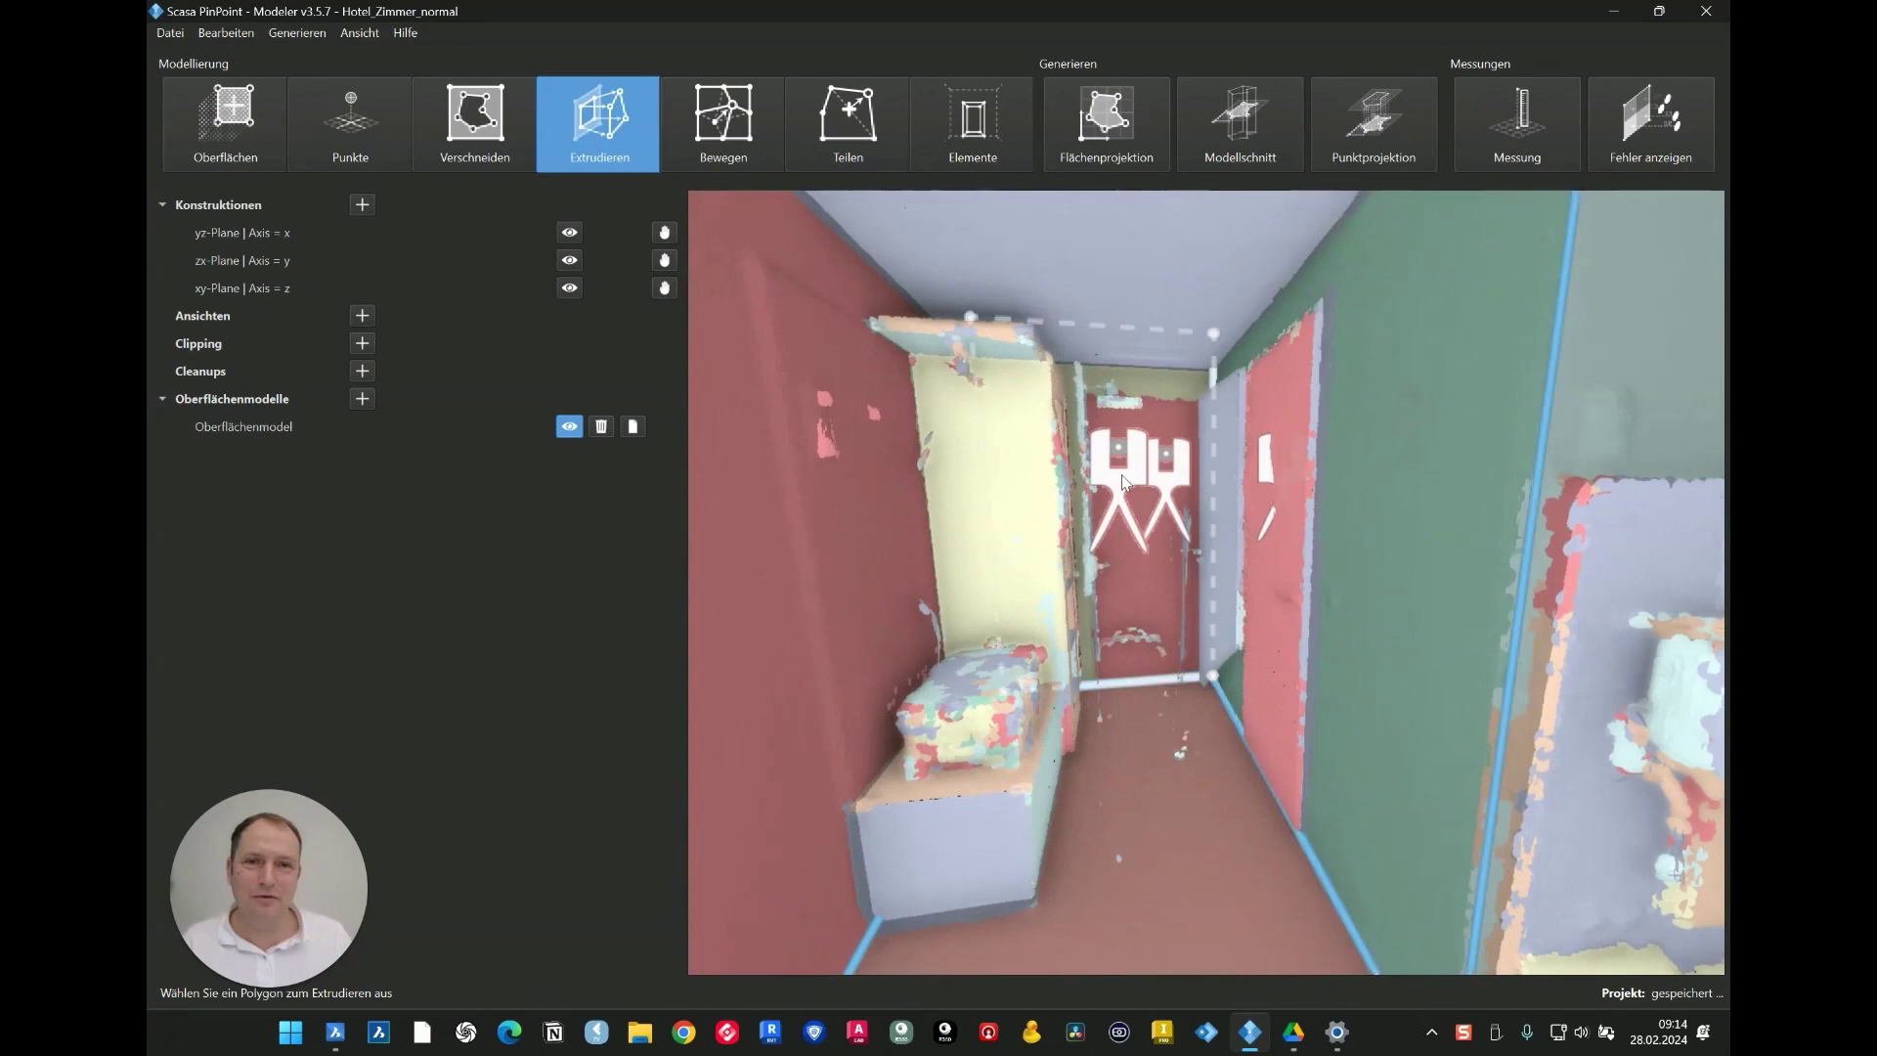
Step: Start a door element at the bathroom doorway, attached at Hinten and Rechts instead of Vorne and Links, with two walls
scroll(1129, 477, up, 10)
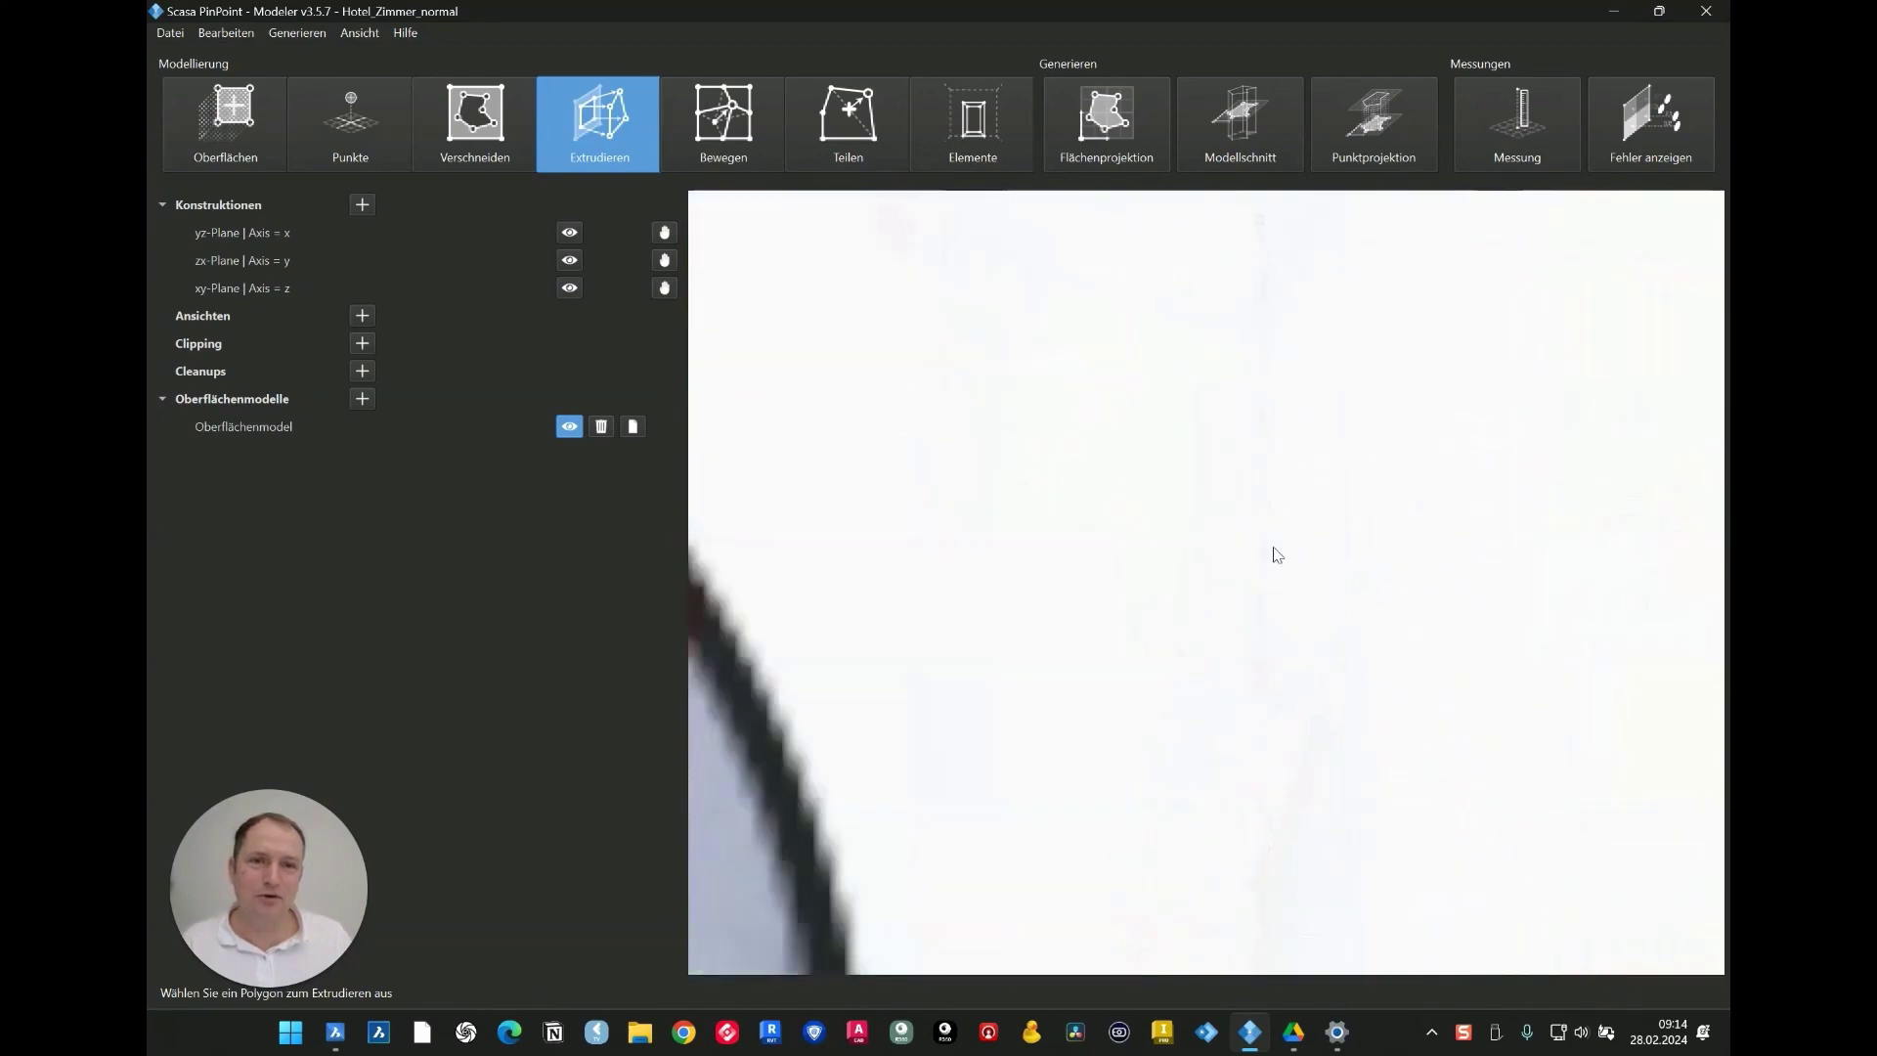
drag(1277, 555, 1450, 623)
scroll(1474, 562, down, 8)
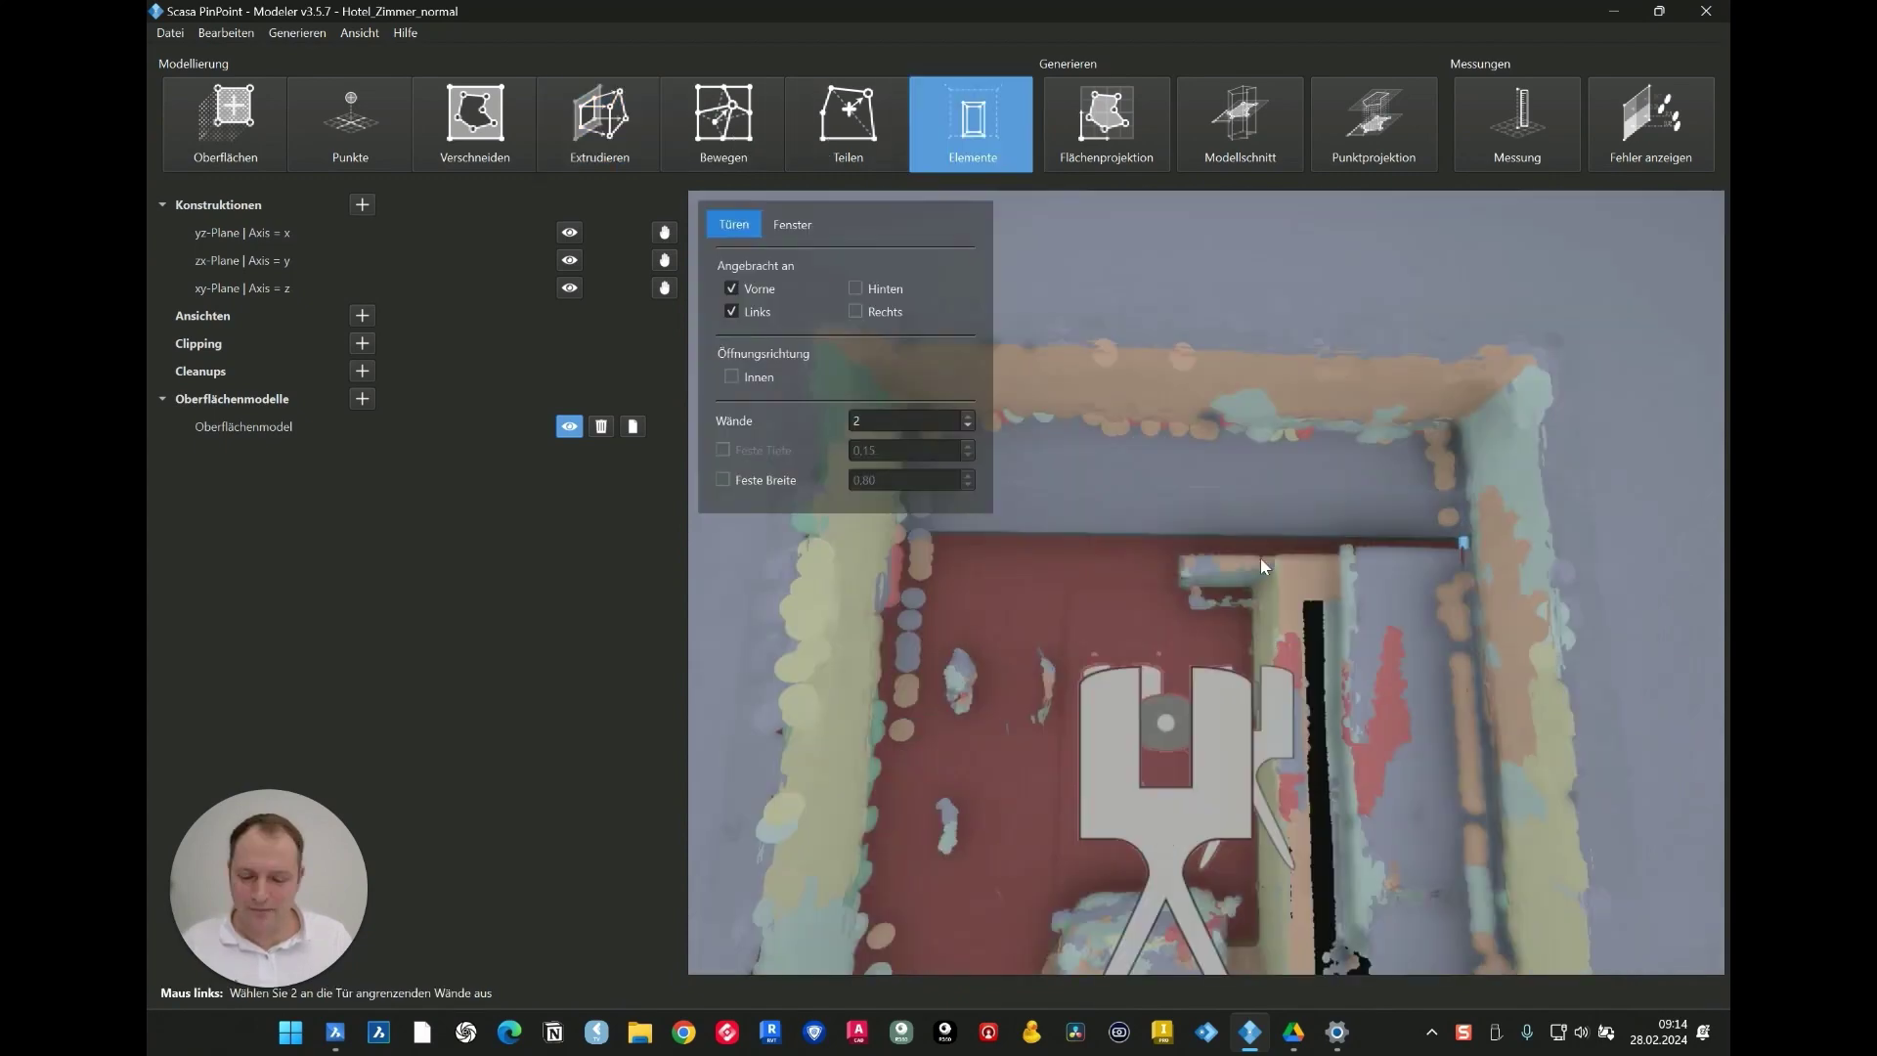
drag(1259, 558, 1322, 653)
click(983, 265)
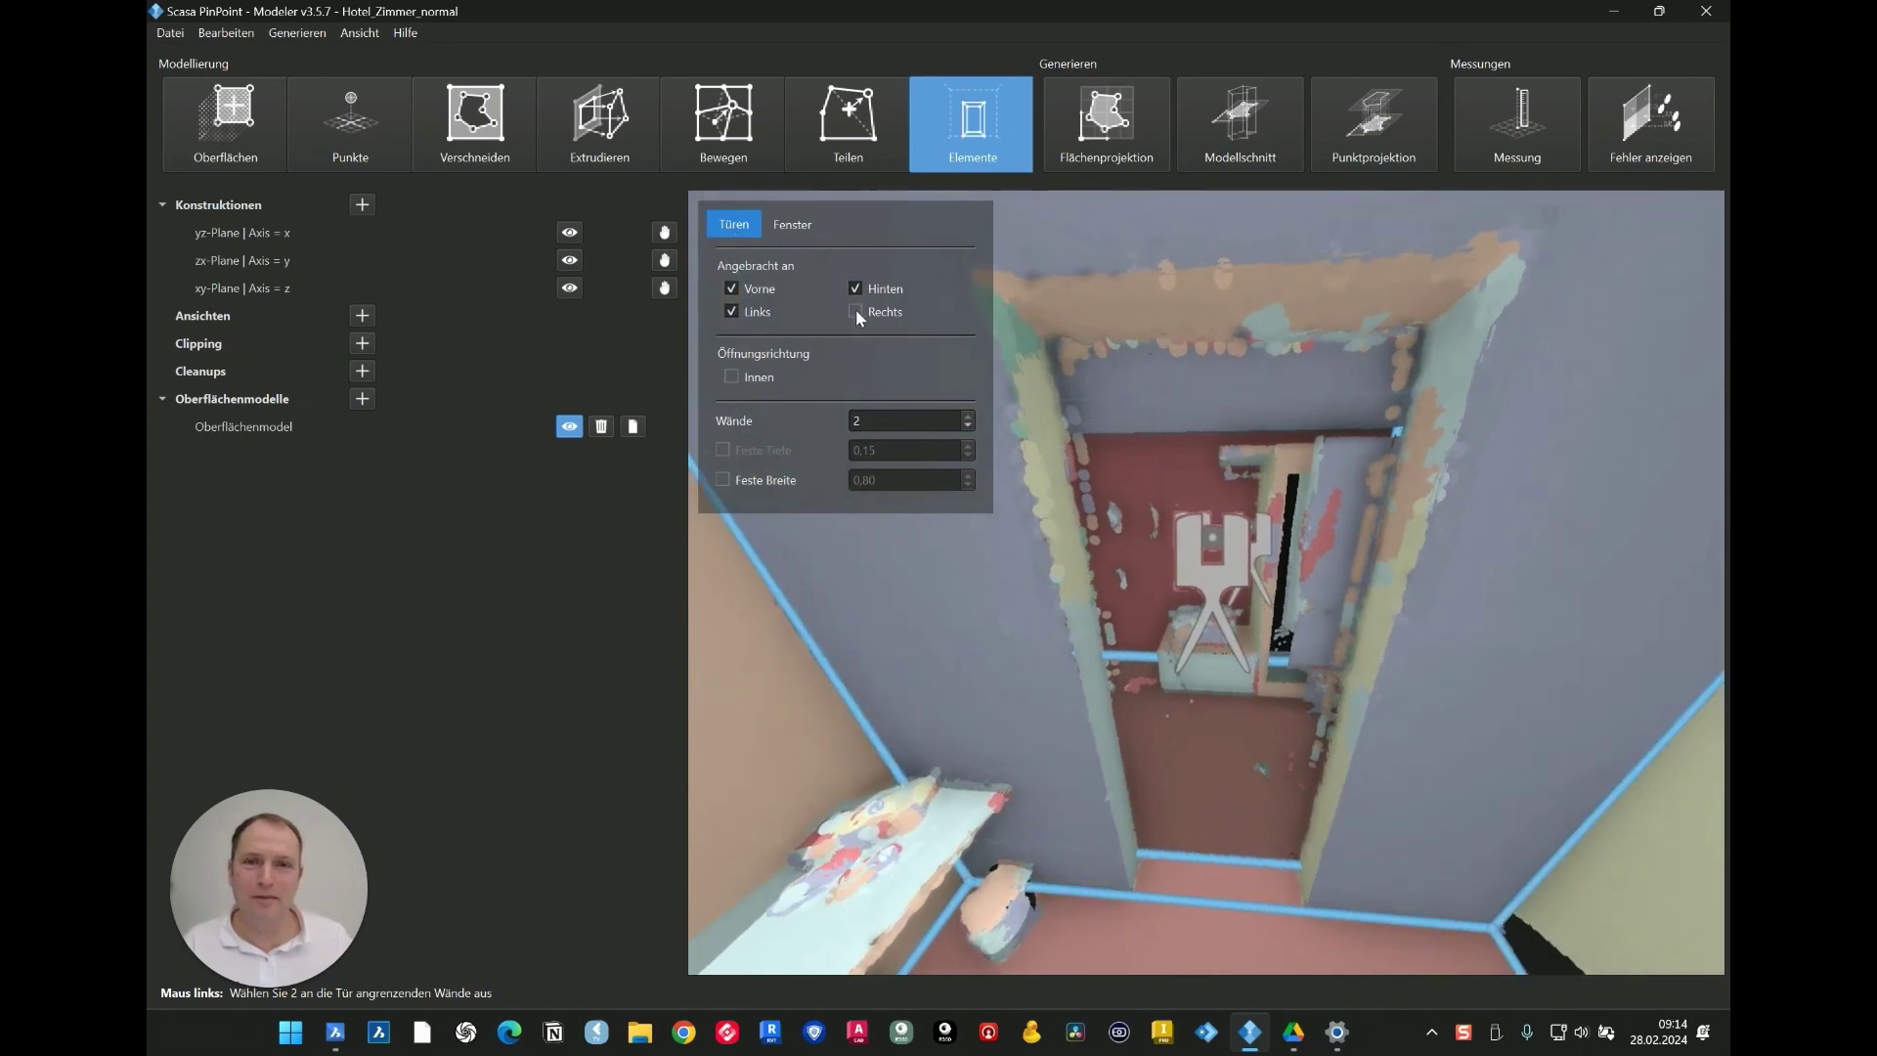
click(732, 287)
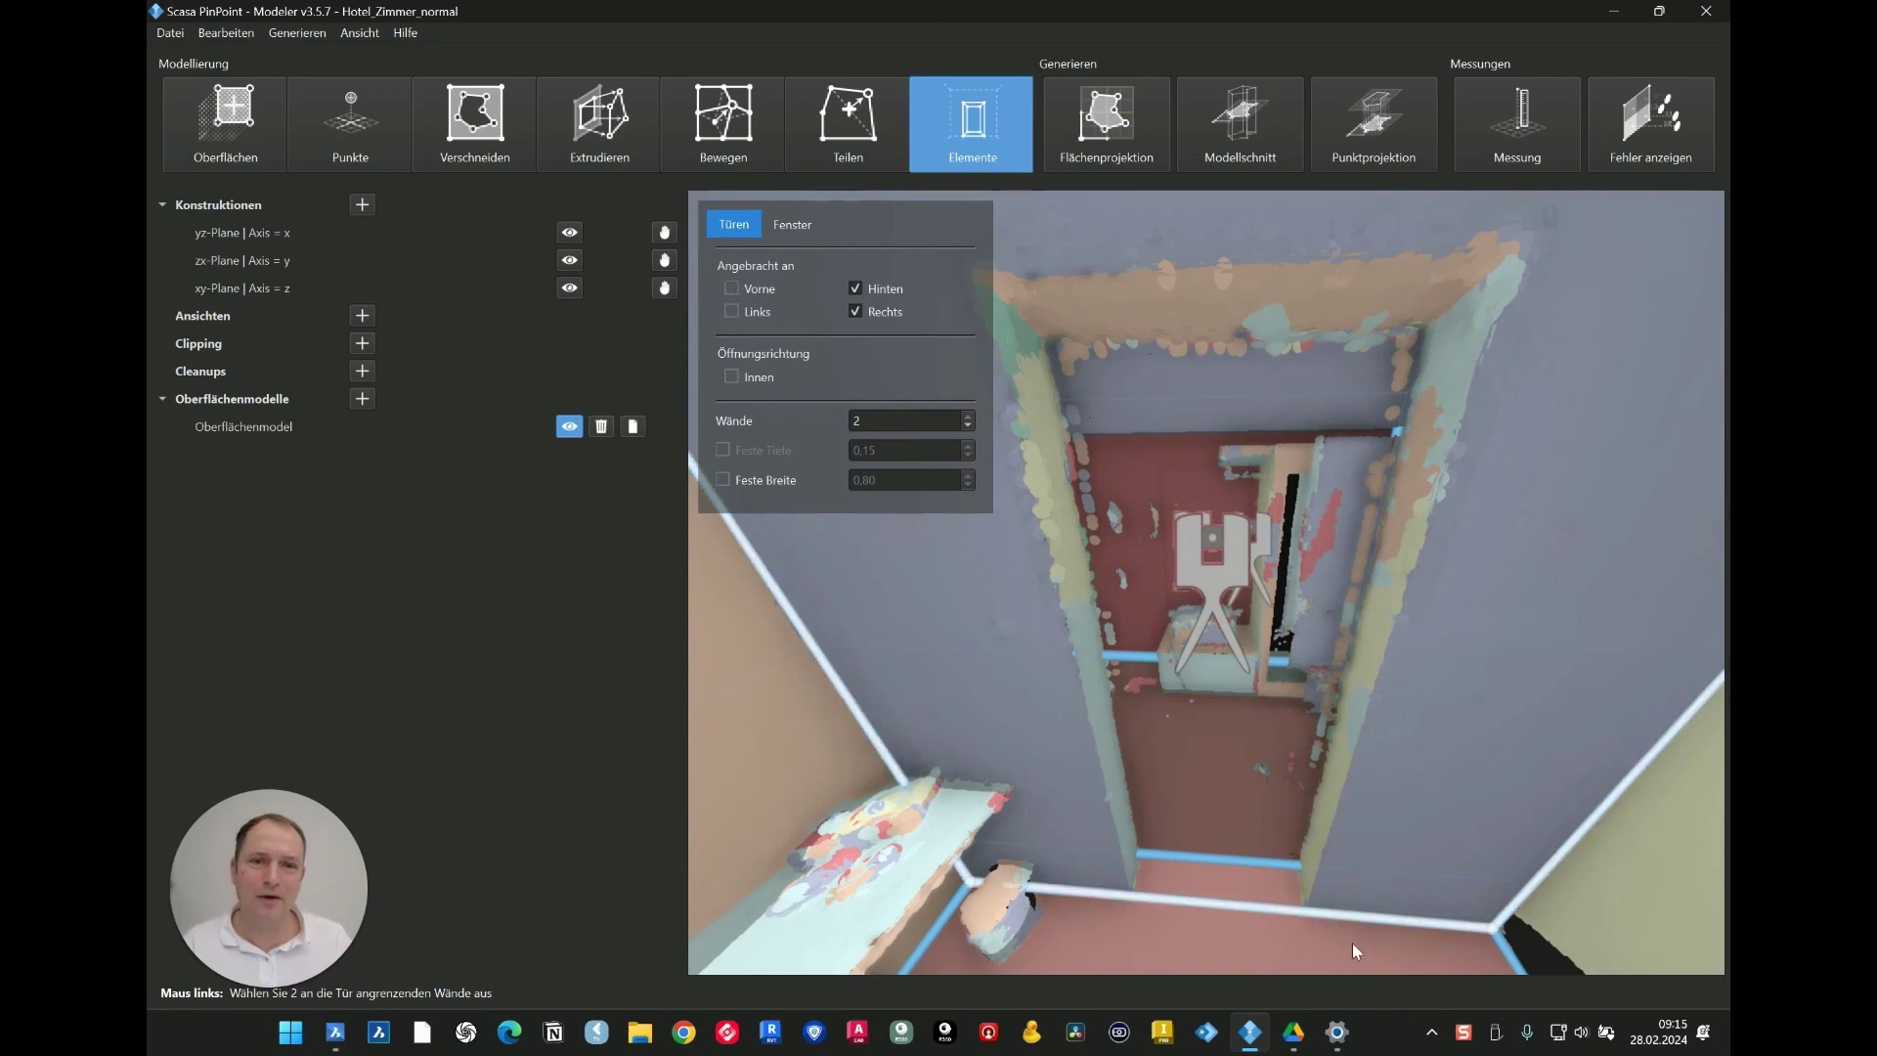
Step: Place the door between the two walls adjoining the bathroom doorway and align its upper face with the underside of the lintel
click(1414, 807)
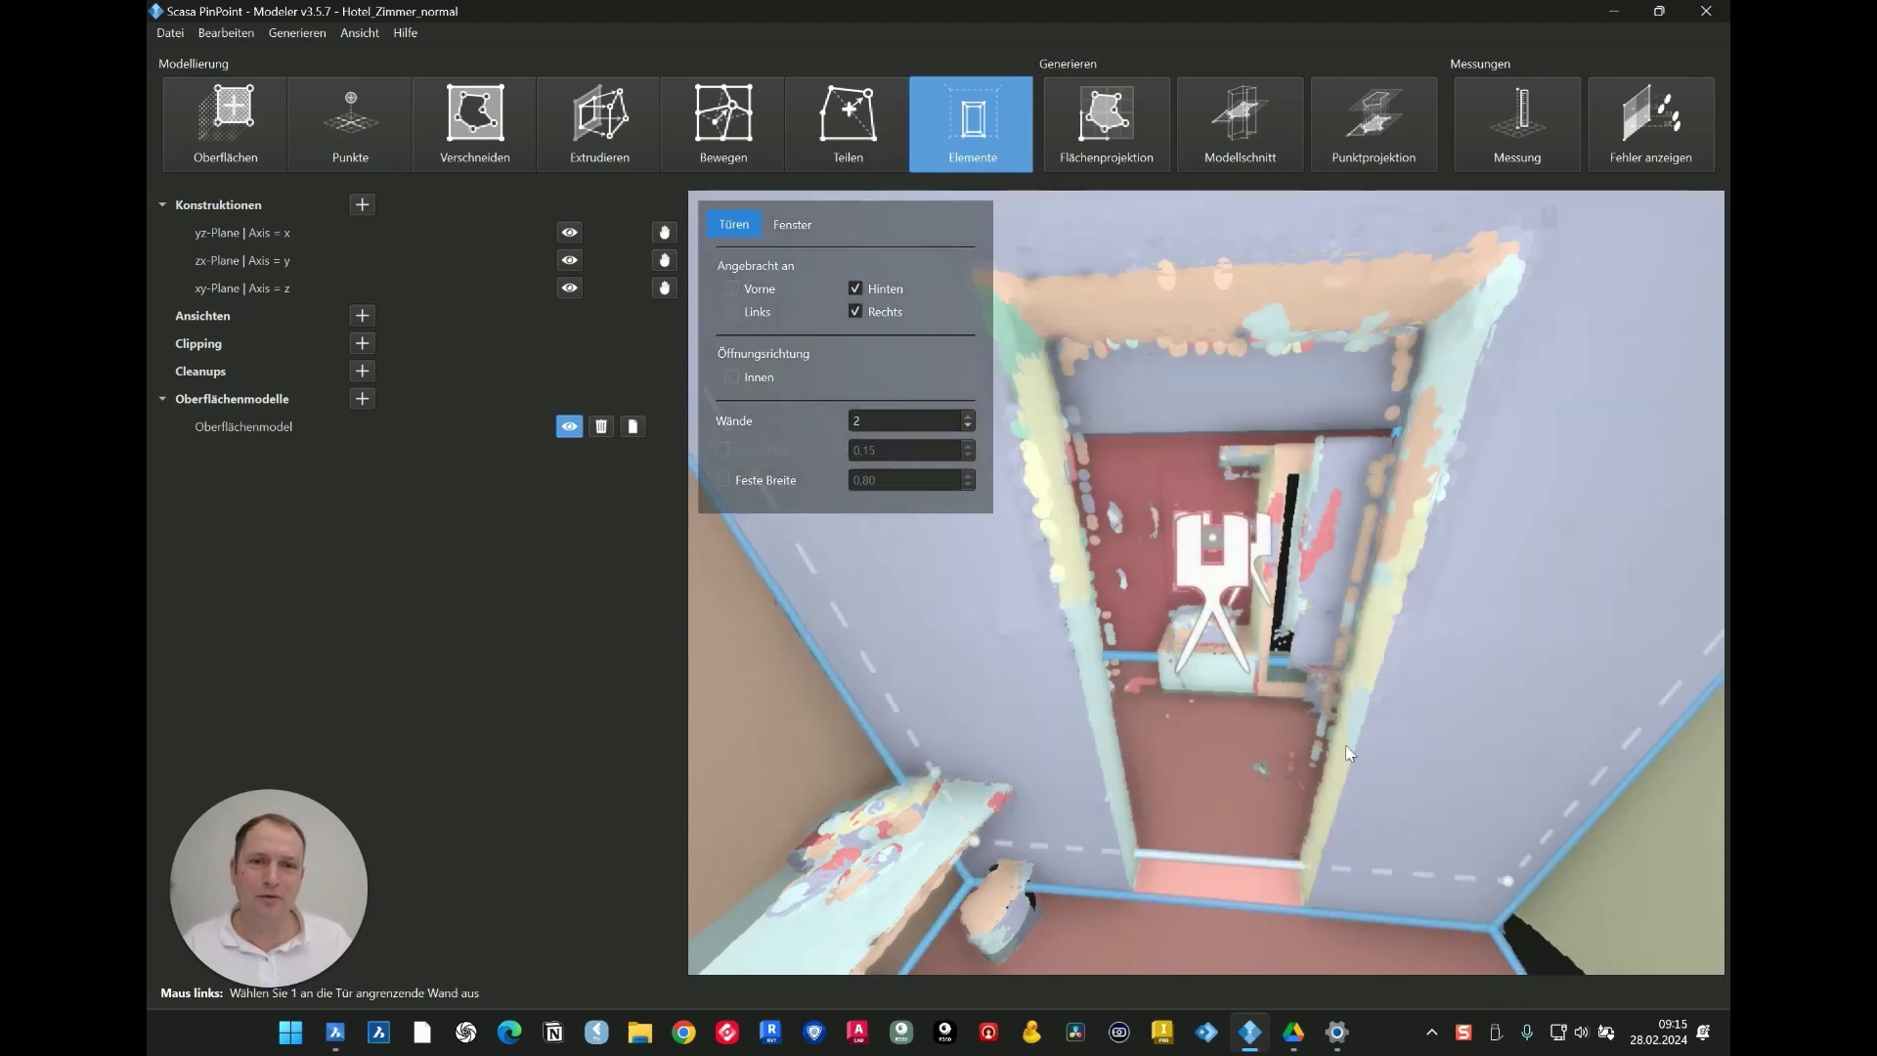
click(1295, 690)
scroll(1380, 641, up, 2)
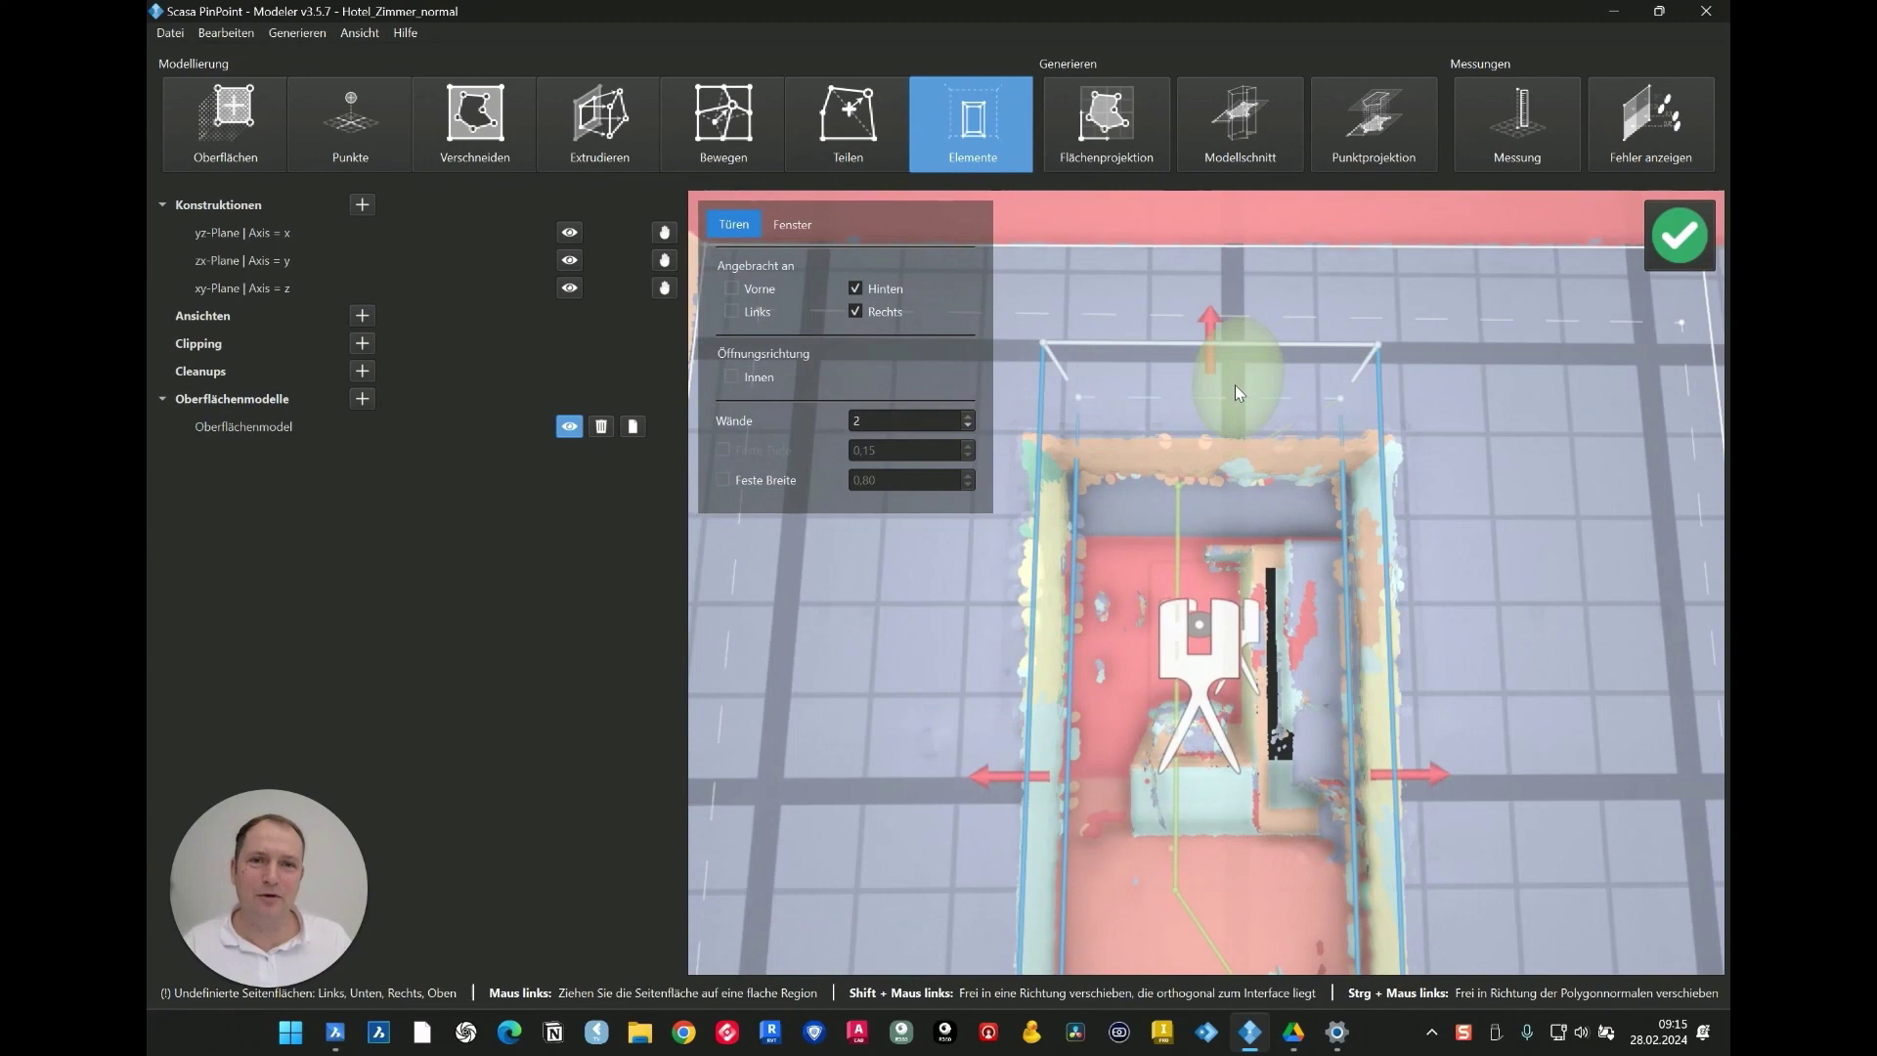
drag(1231, 383, 1237, 454)
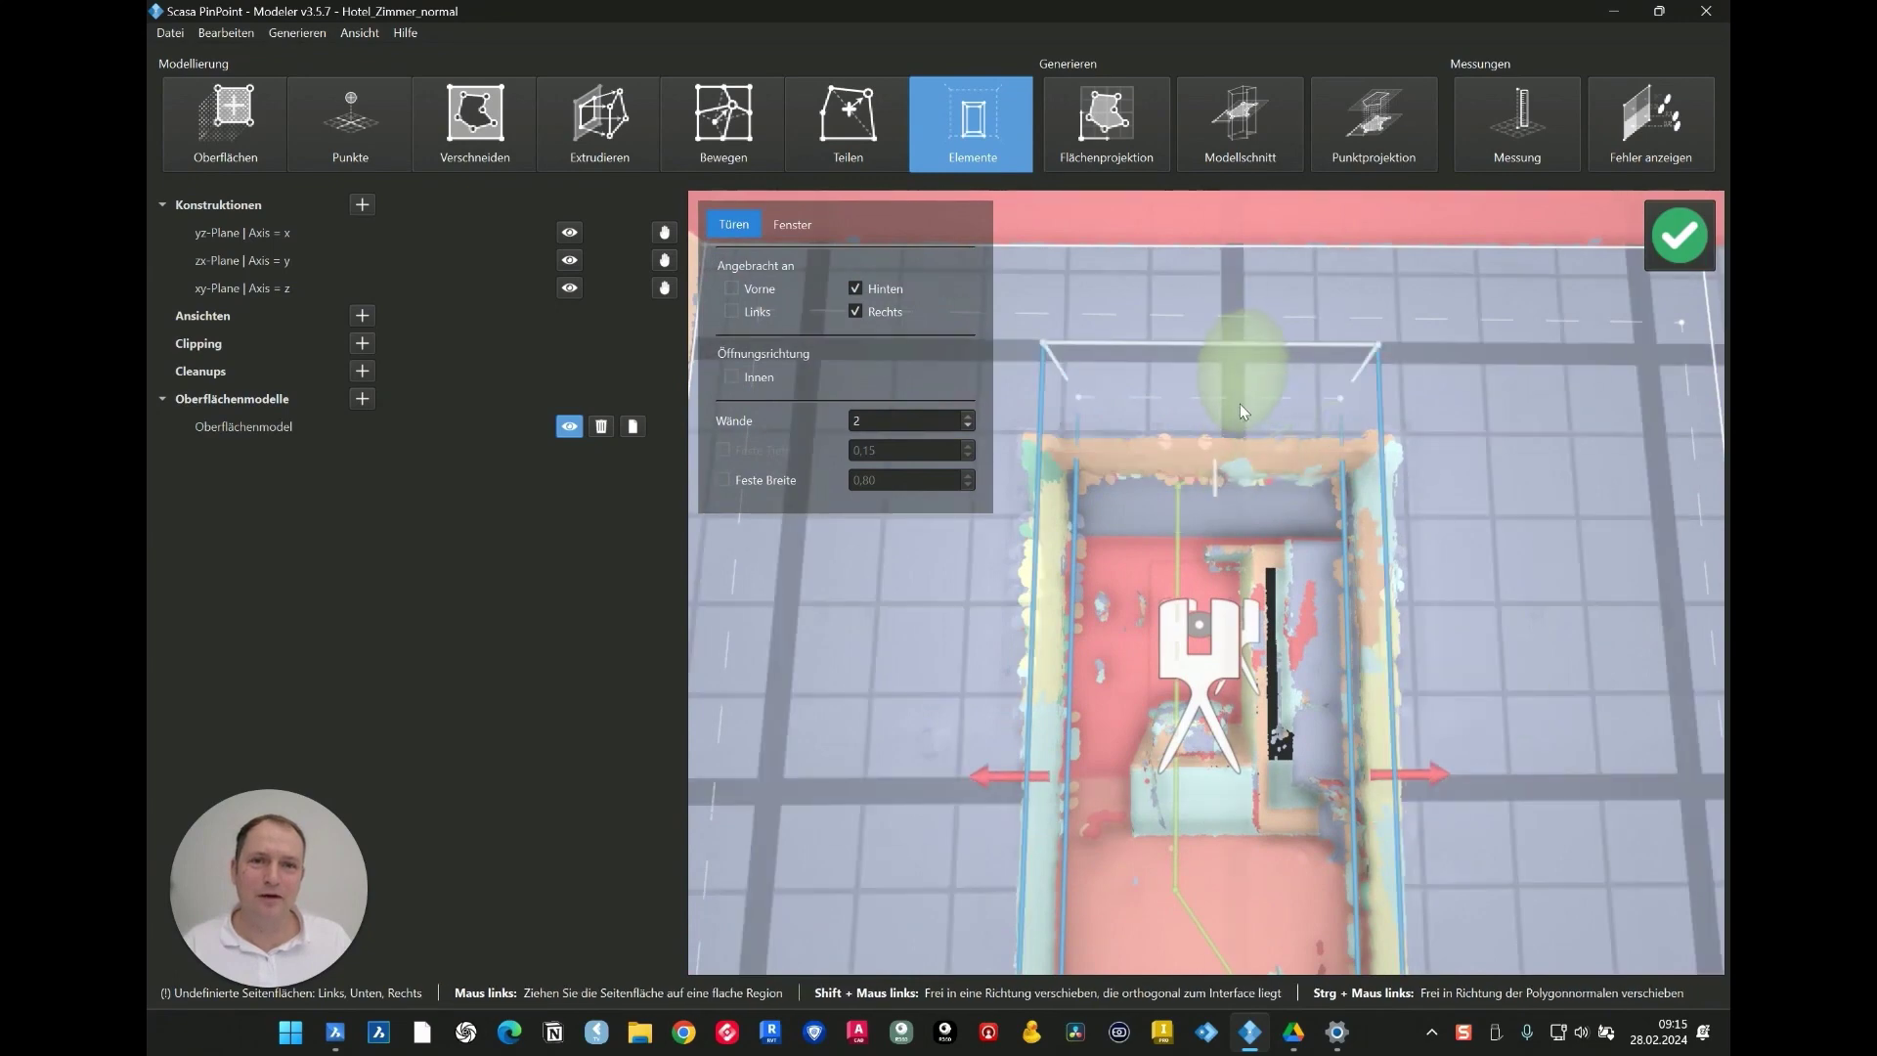
drag(1239, 405, 1234, 458)
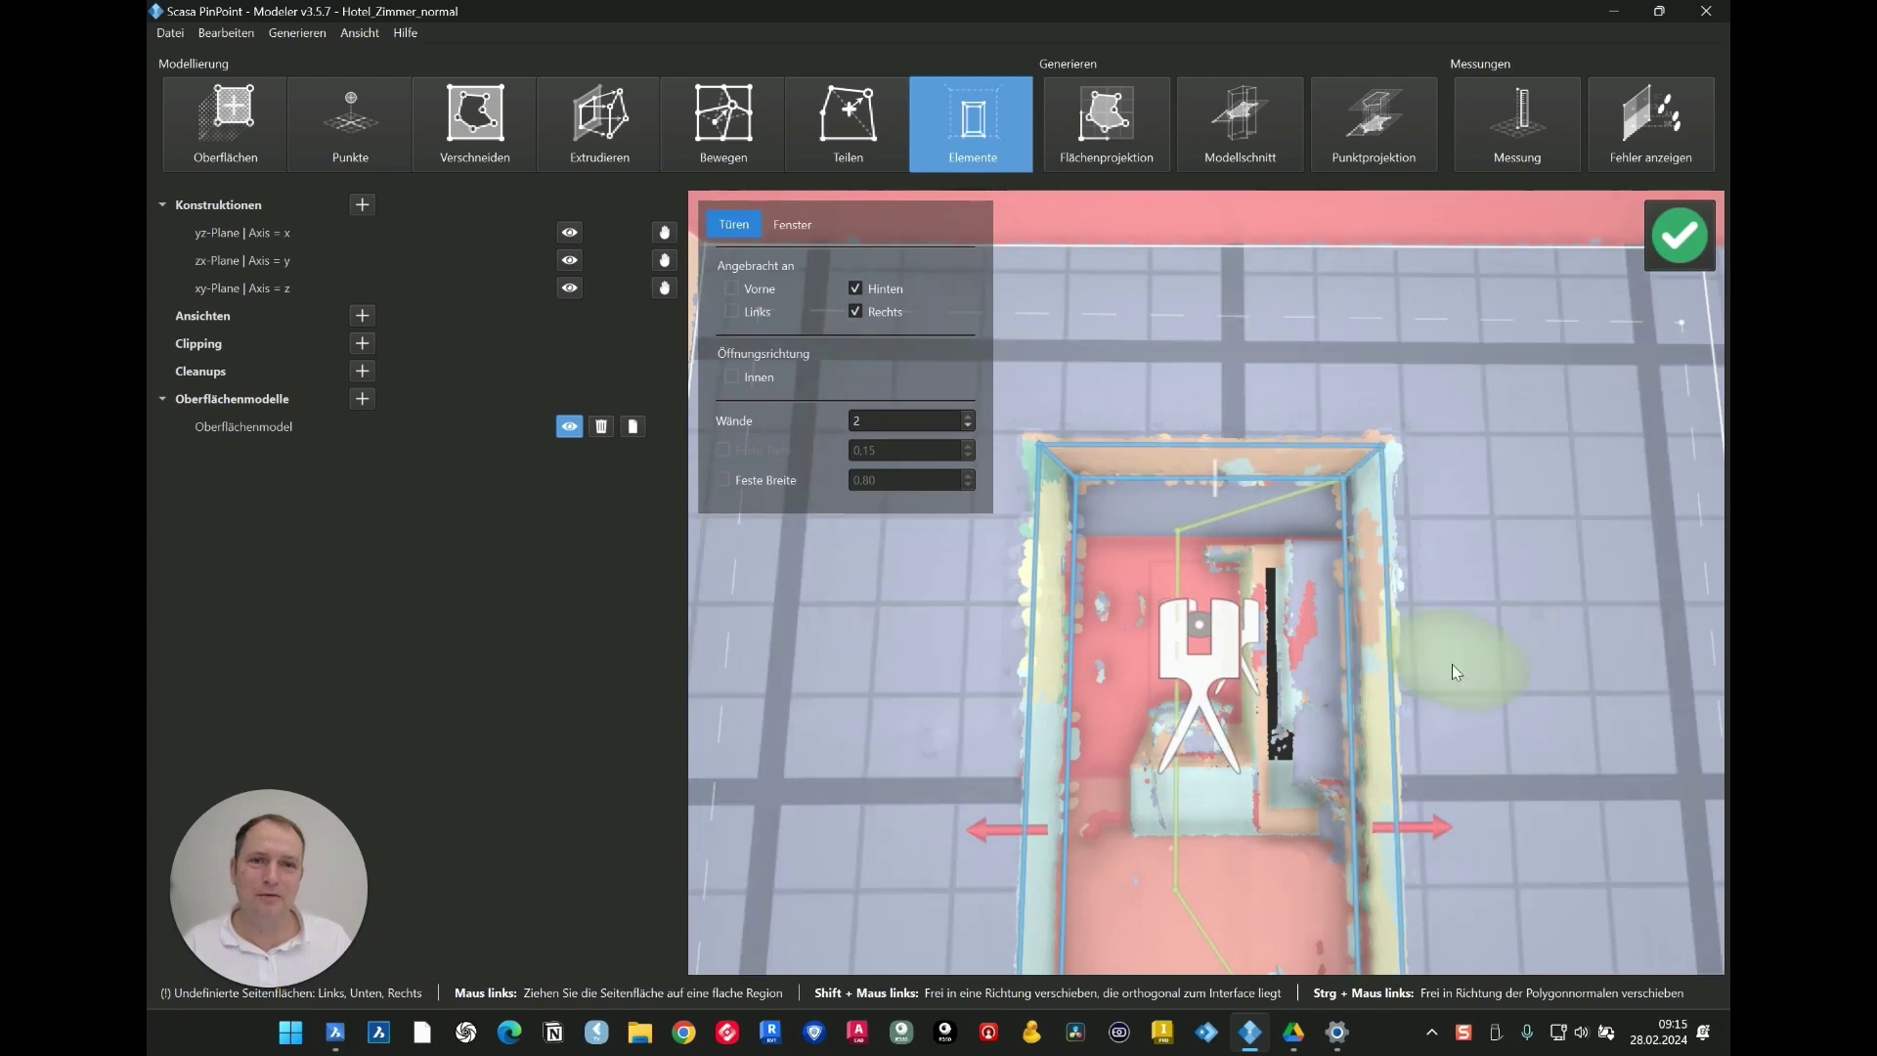
Step: Place a window element of type Standard with one element on the bedroom's balcony-side wall
mouse_move(1572, 660)
middle_down()
mouse_move(1548, 888)
mouse_move(1306, 636)
middle_up()
click(1216, 589)
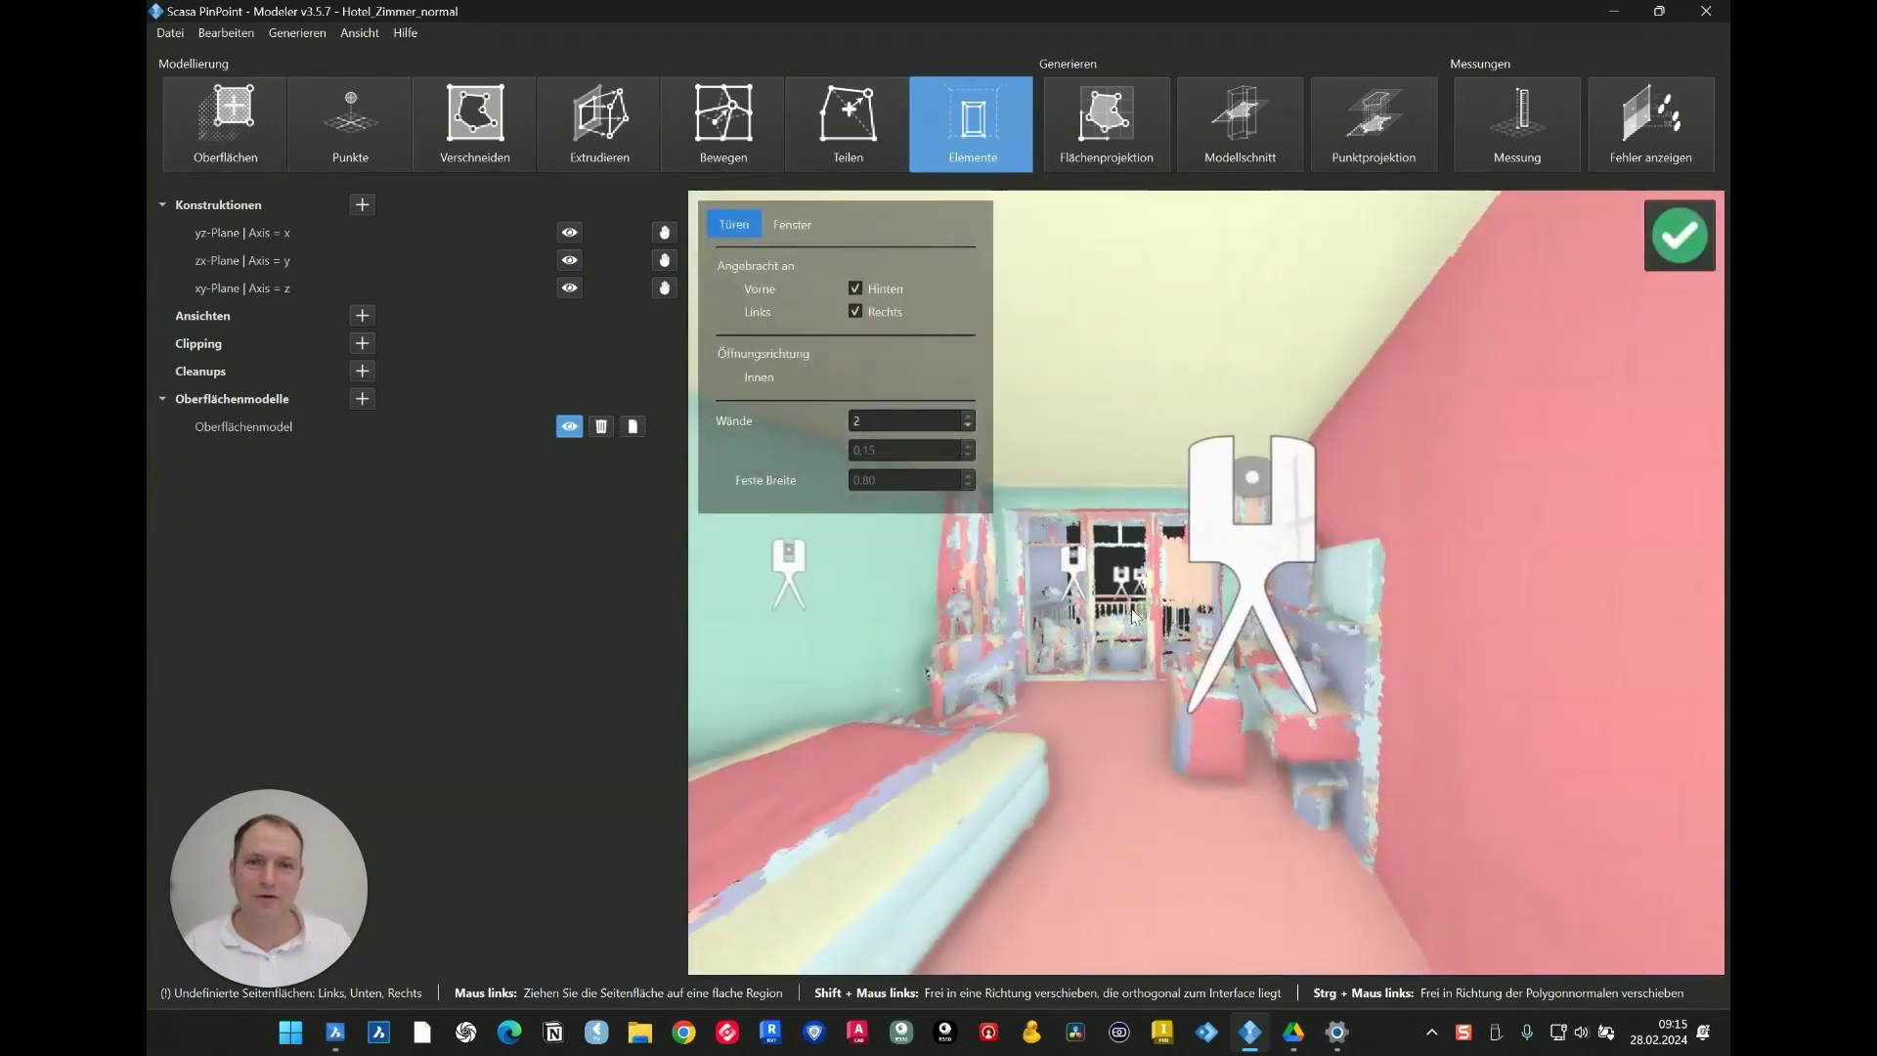
click(1102, 592)
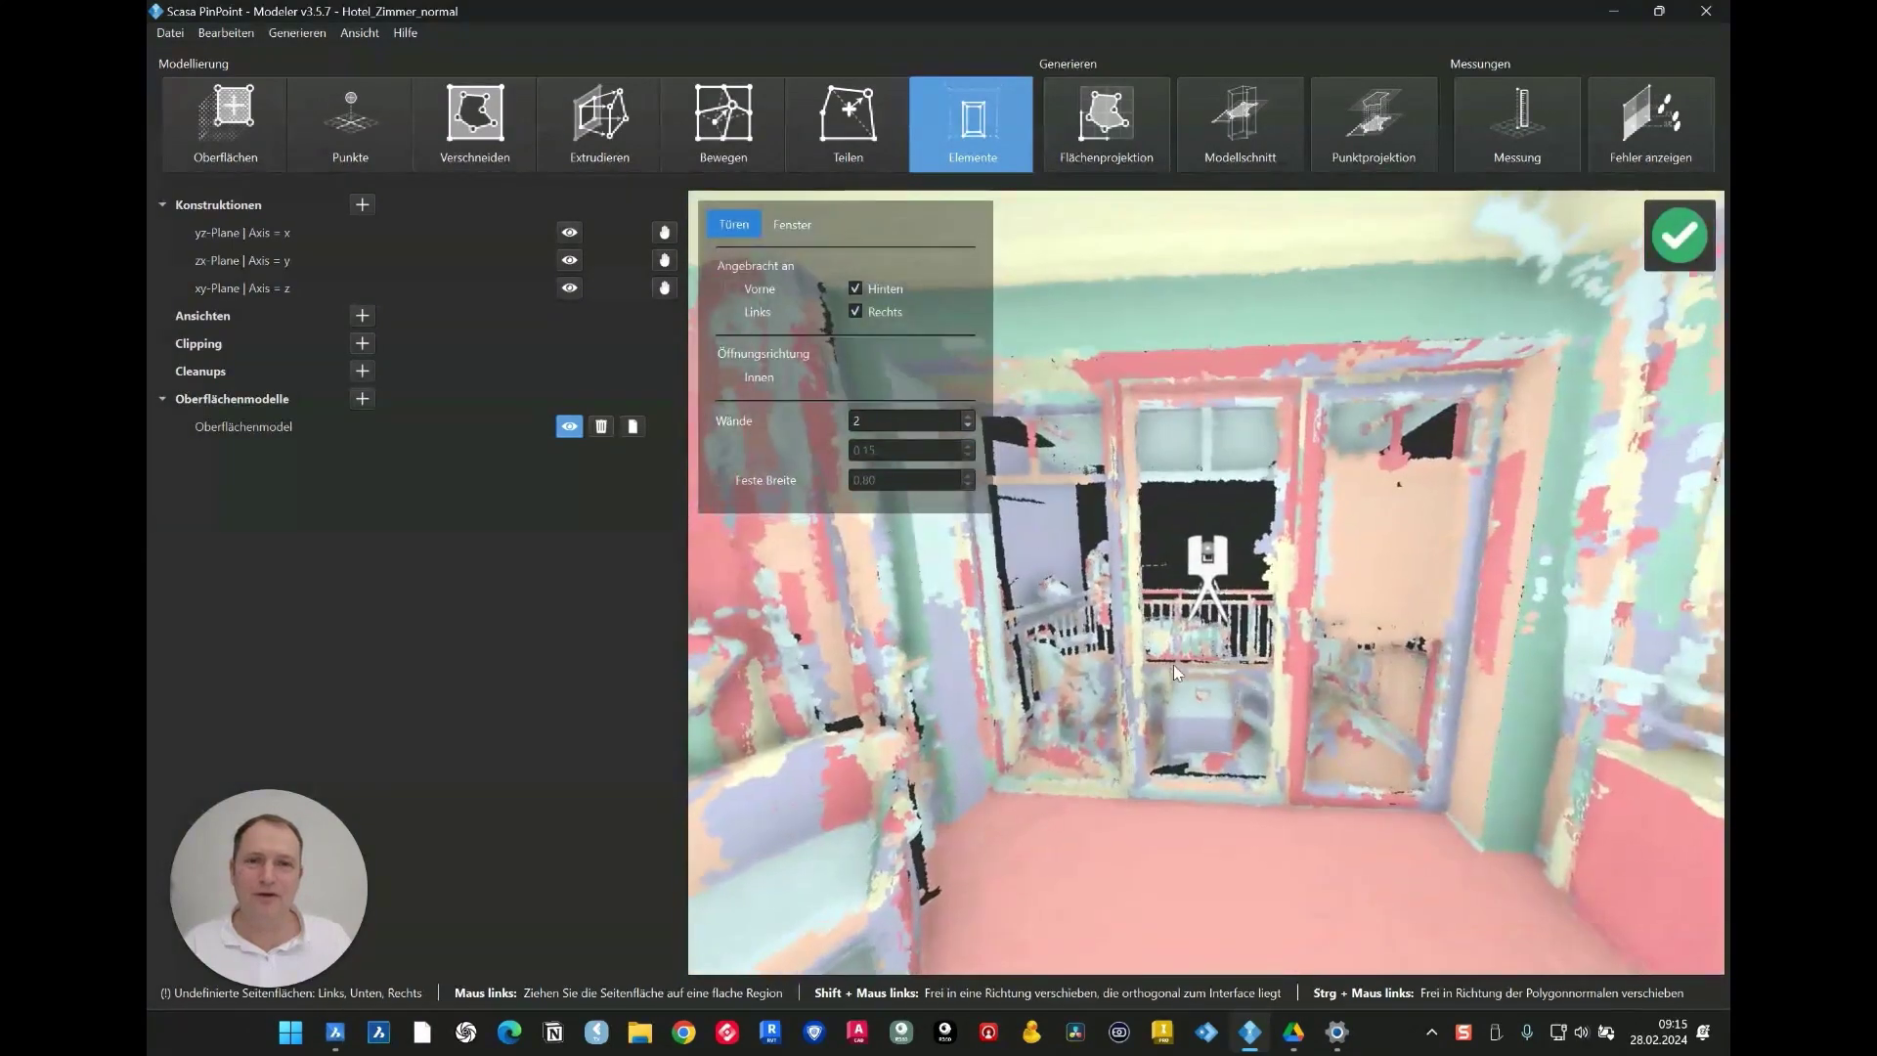
click(788, 225)
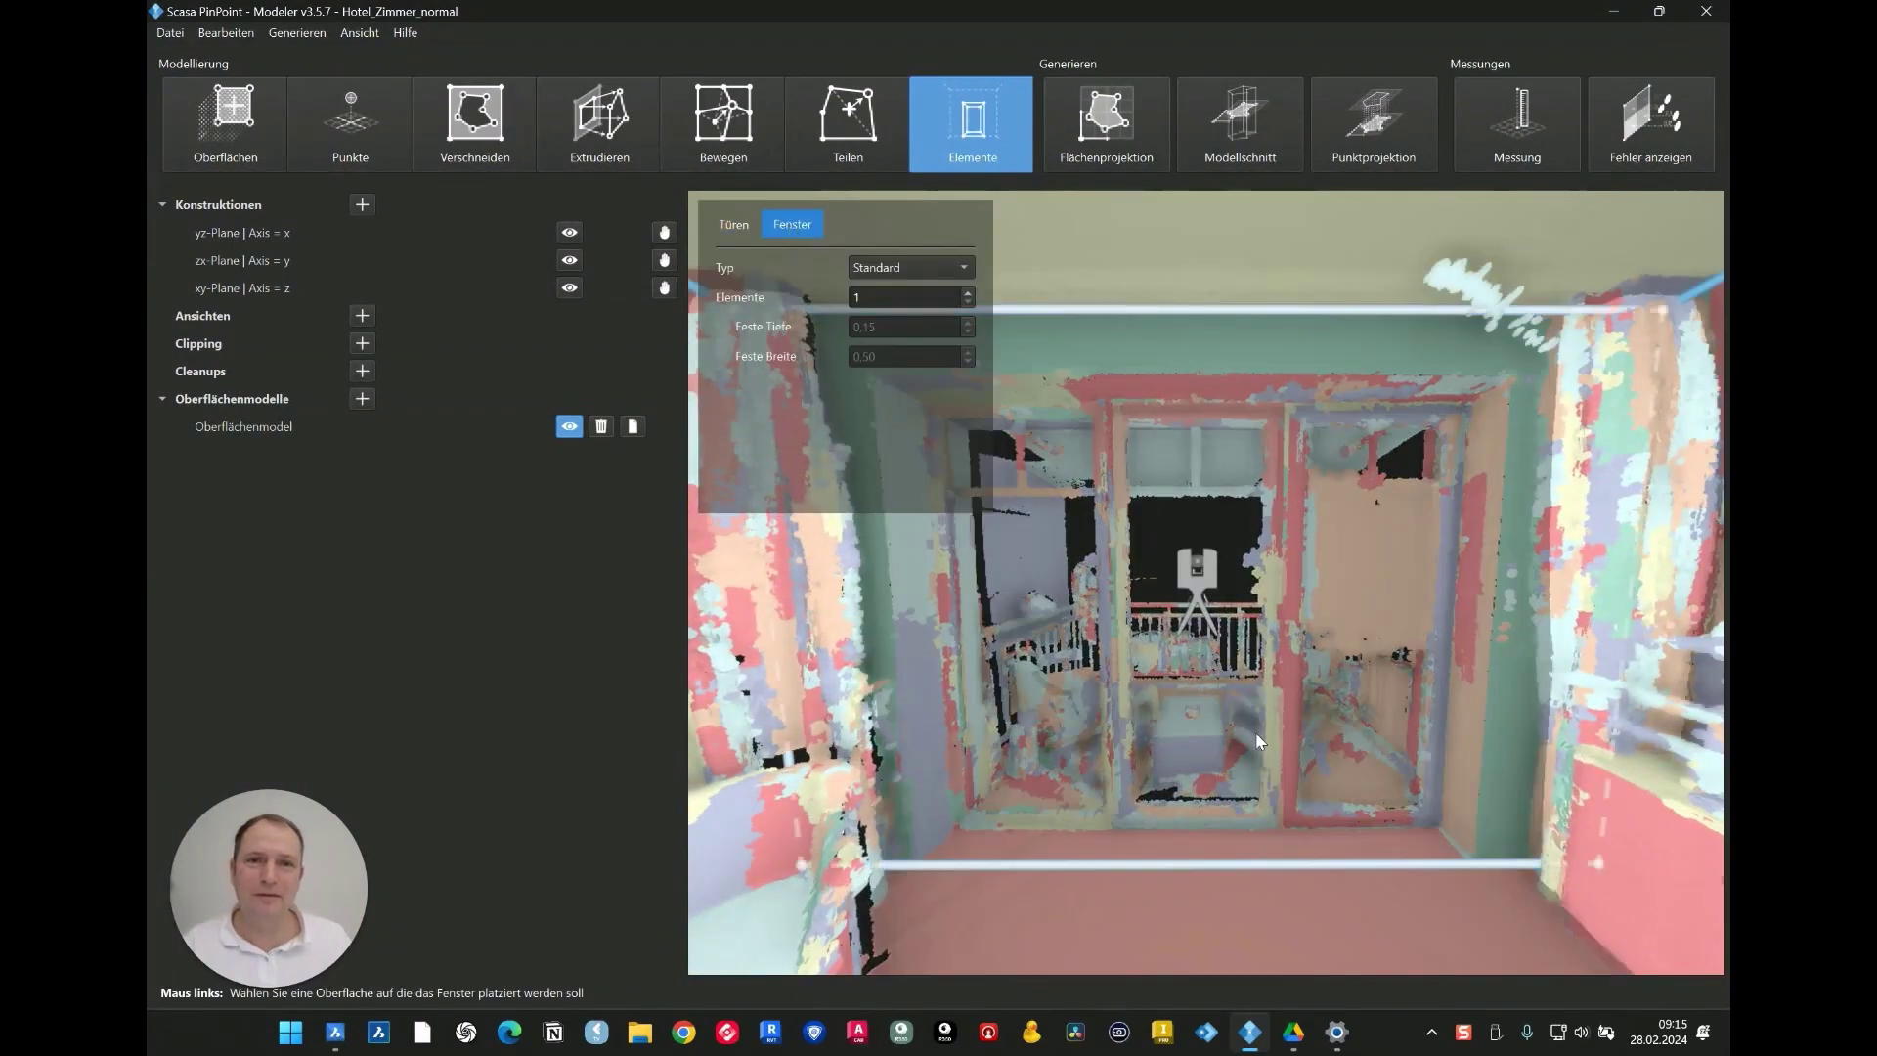
middle_drag(1257, 746, 1260, 614)
click(1229, 579)
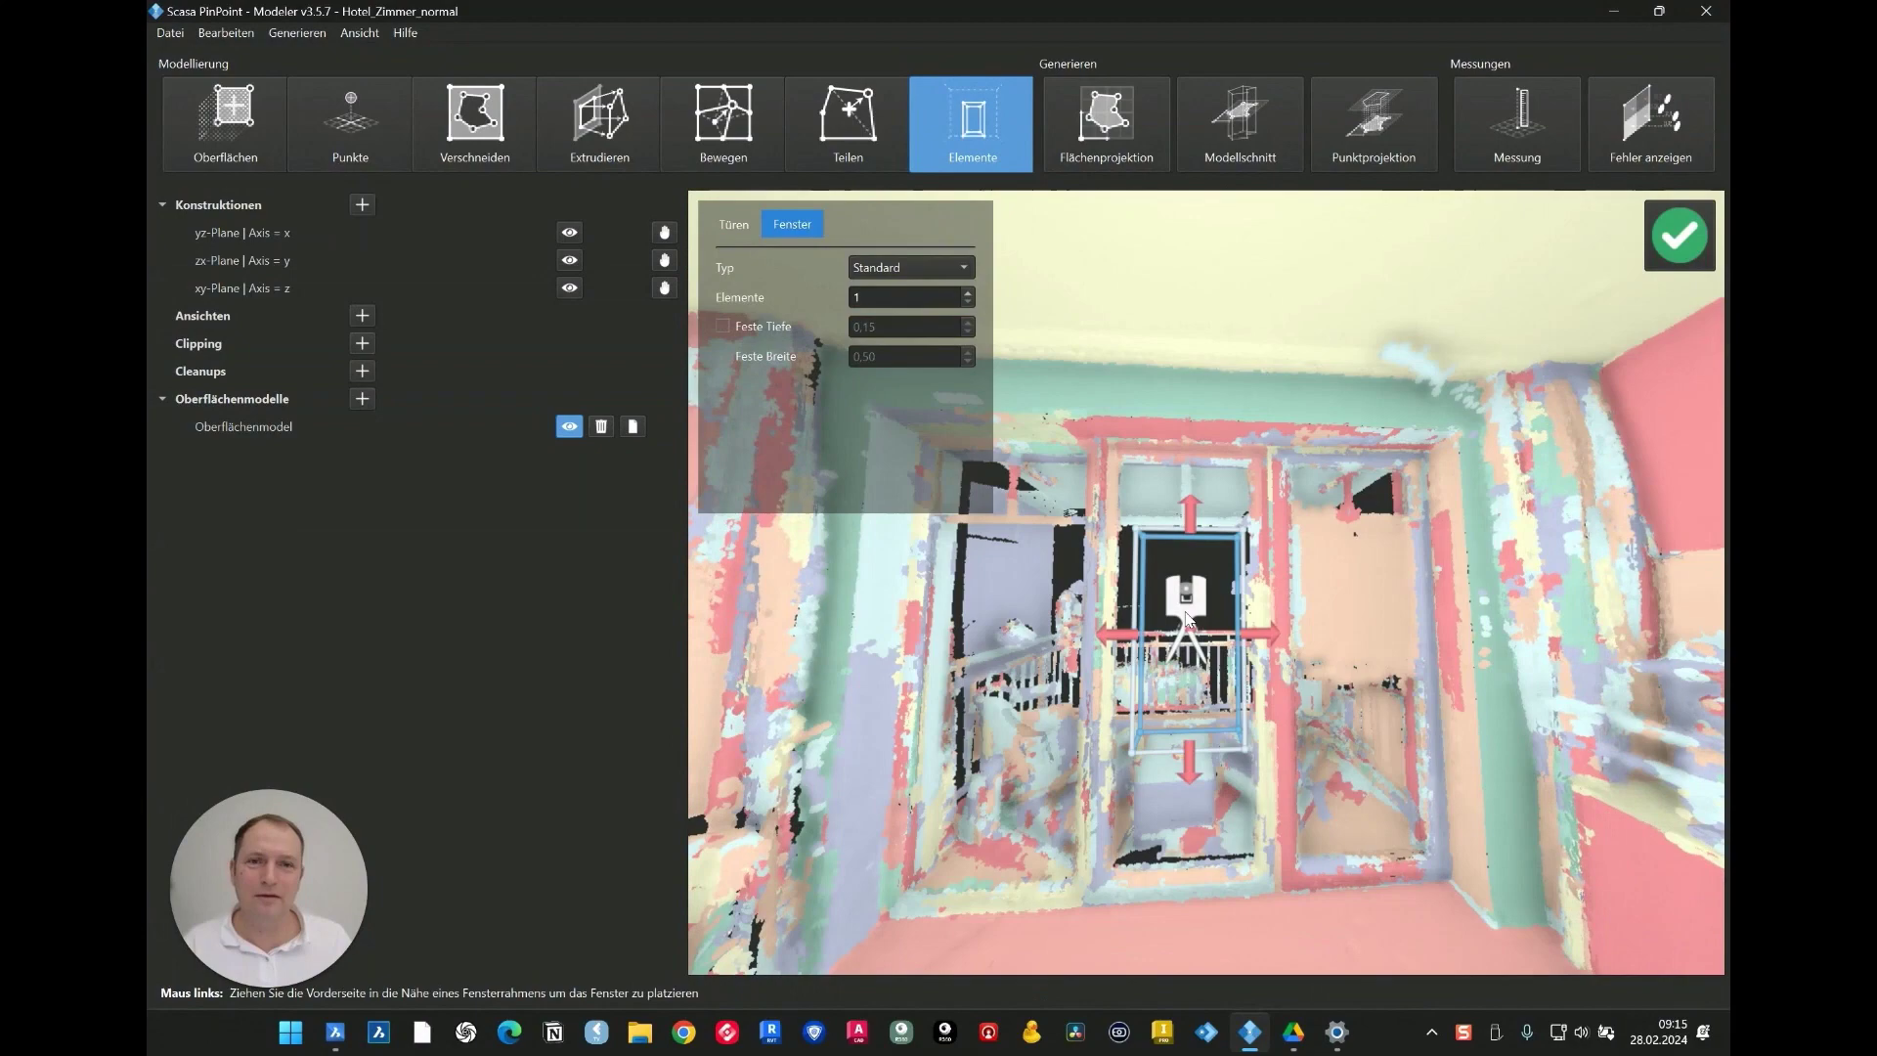
Step: Fit the window element to the right-hand window frame and extend its left side face to the left reveal of the whole opening
drag(1267, 593, 1304, 555)
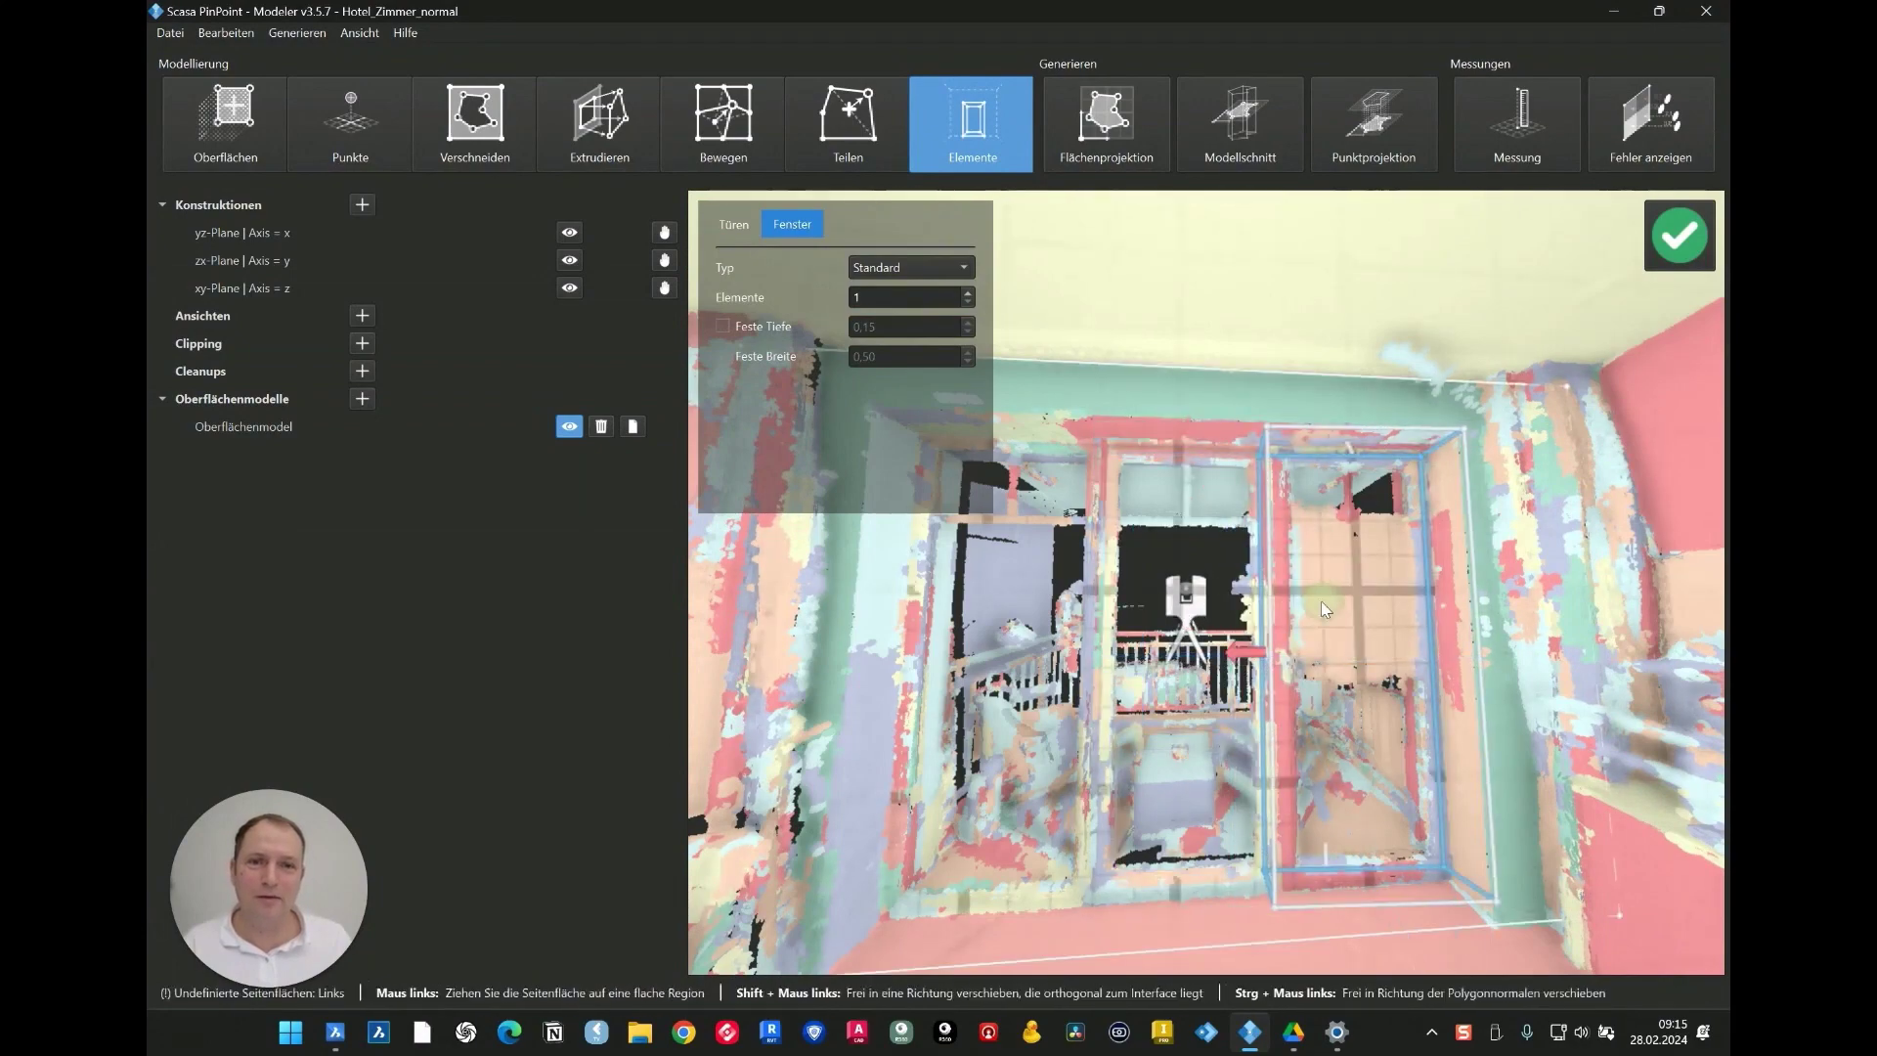
middle_drag(1386, 692, 1253, 711)
right_drag(1253, 712, 1359, 716)
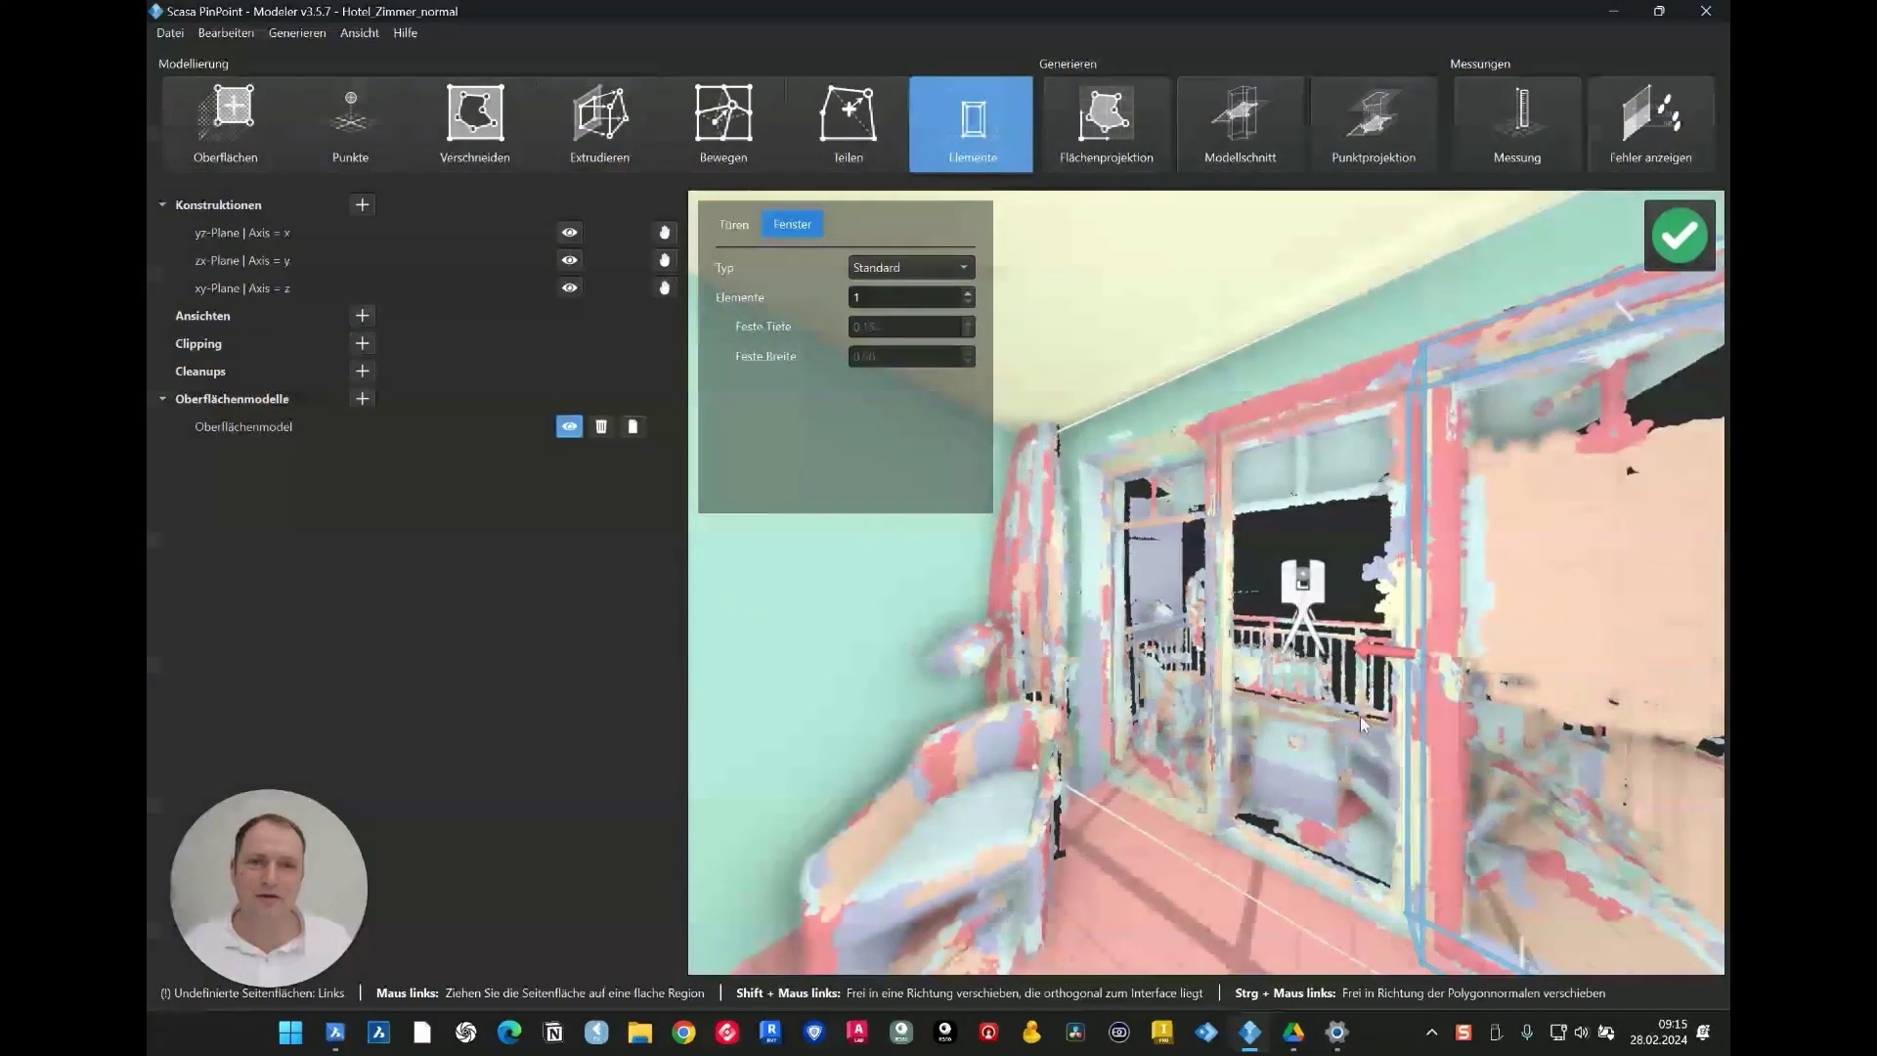
drag(1427, 706, 1087, 601)
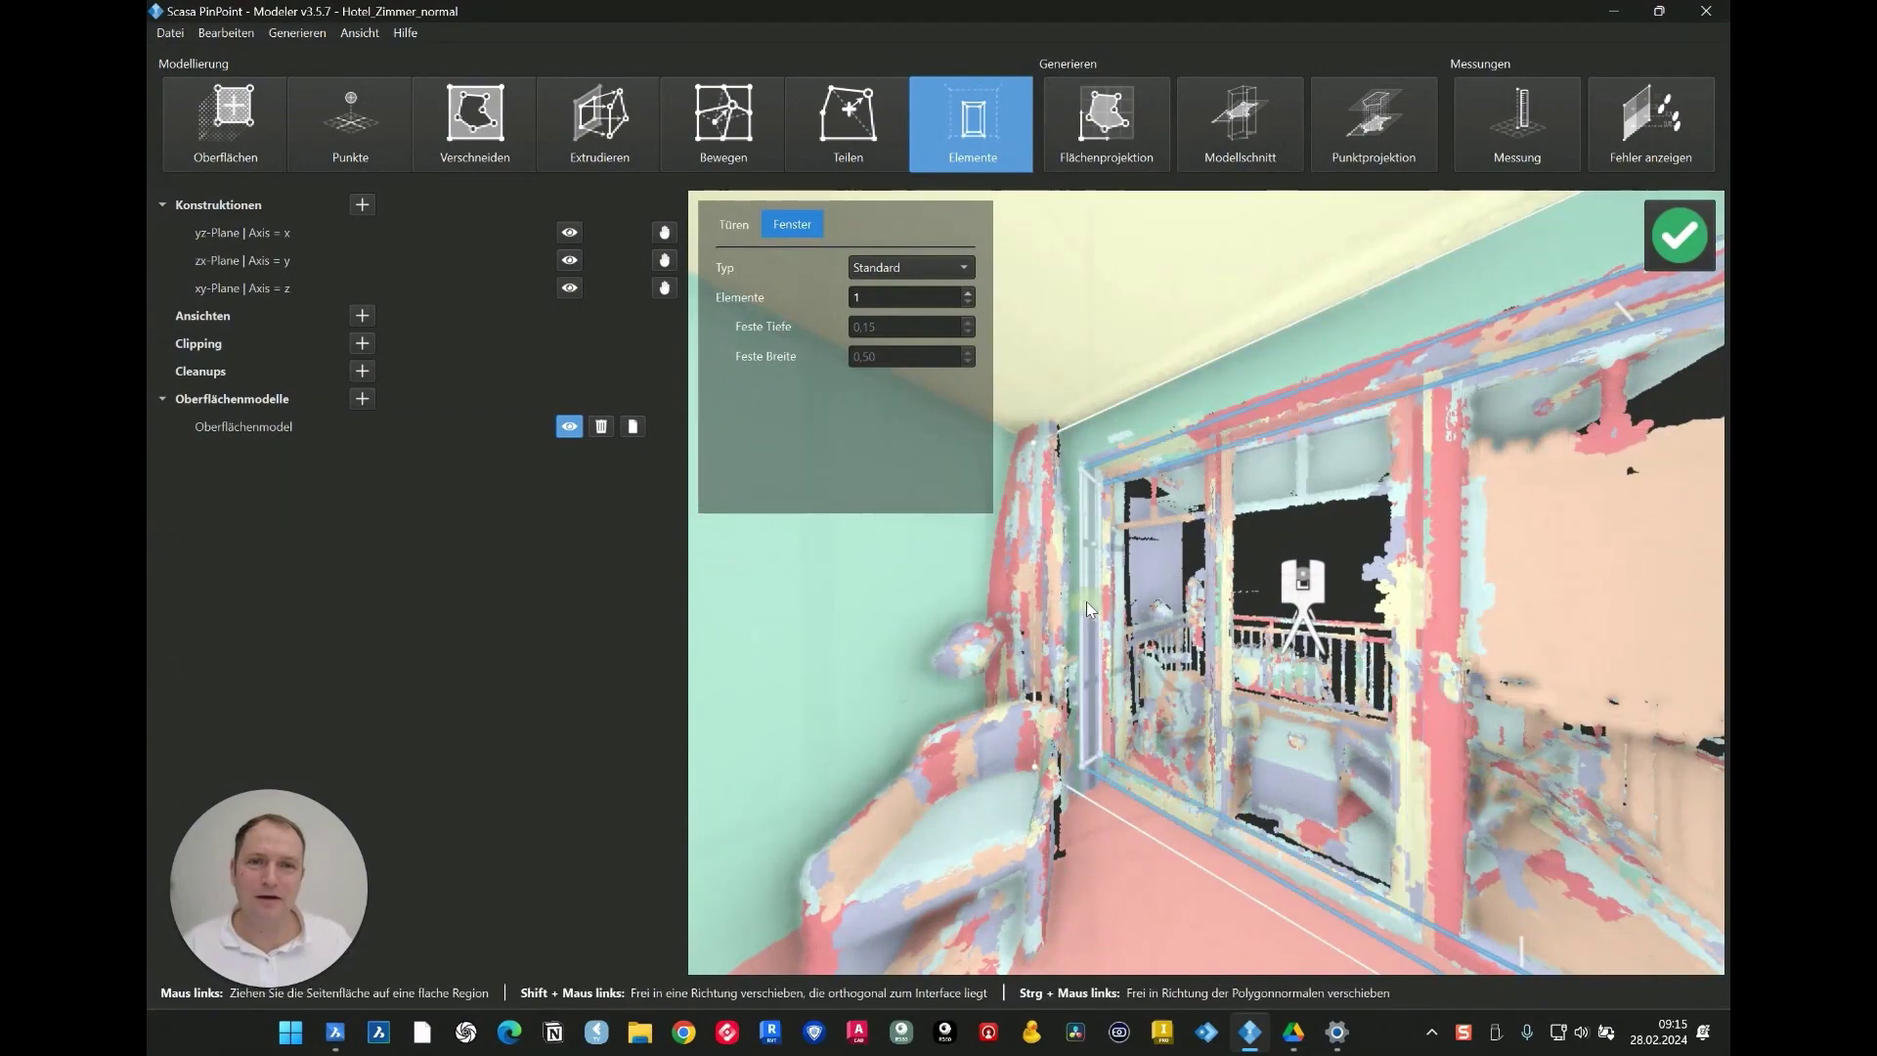
Step: Confirm the fitted window element on the bedroom's balcony-side wall and finish placing elements
right_drag(1087, 601, 1417, 665)
click(1693, 241)
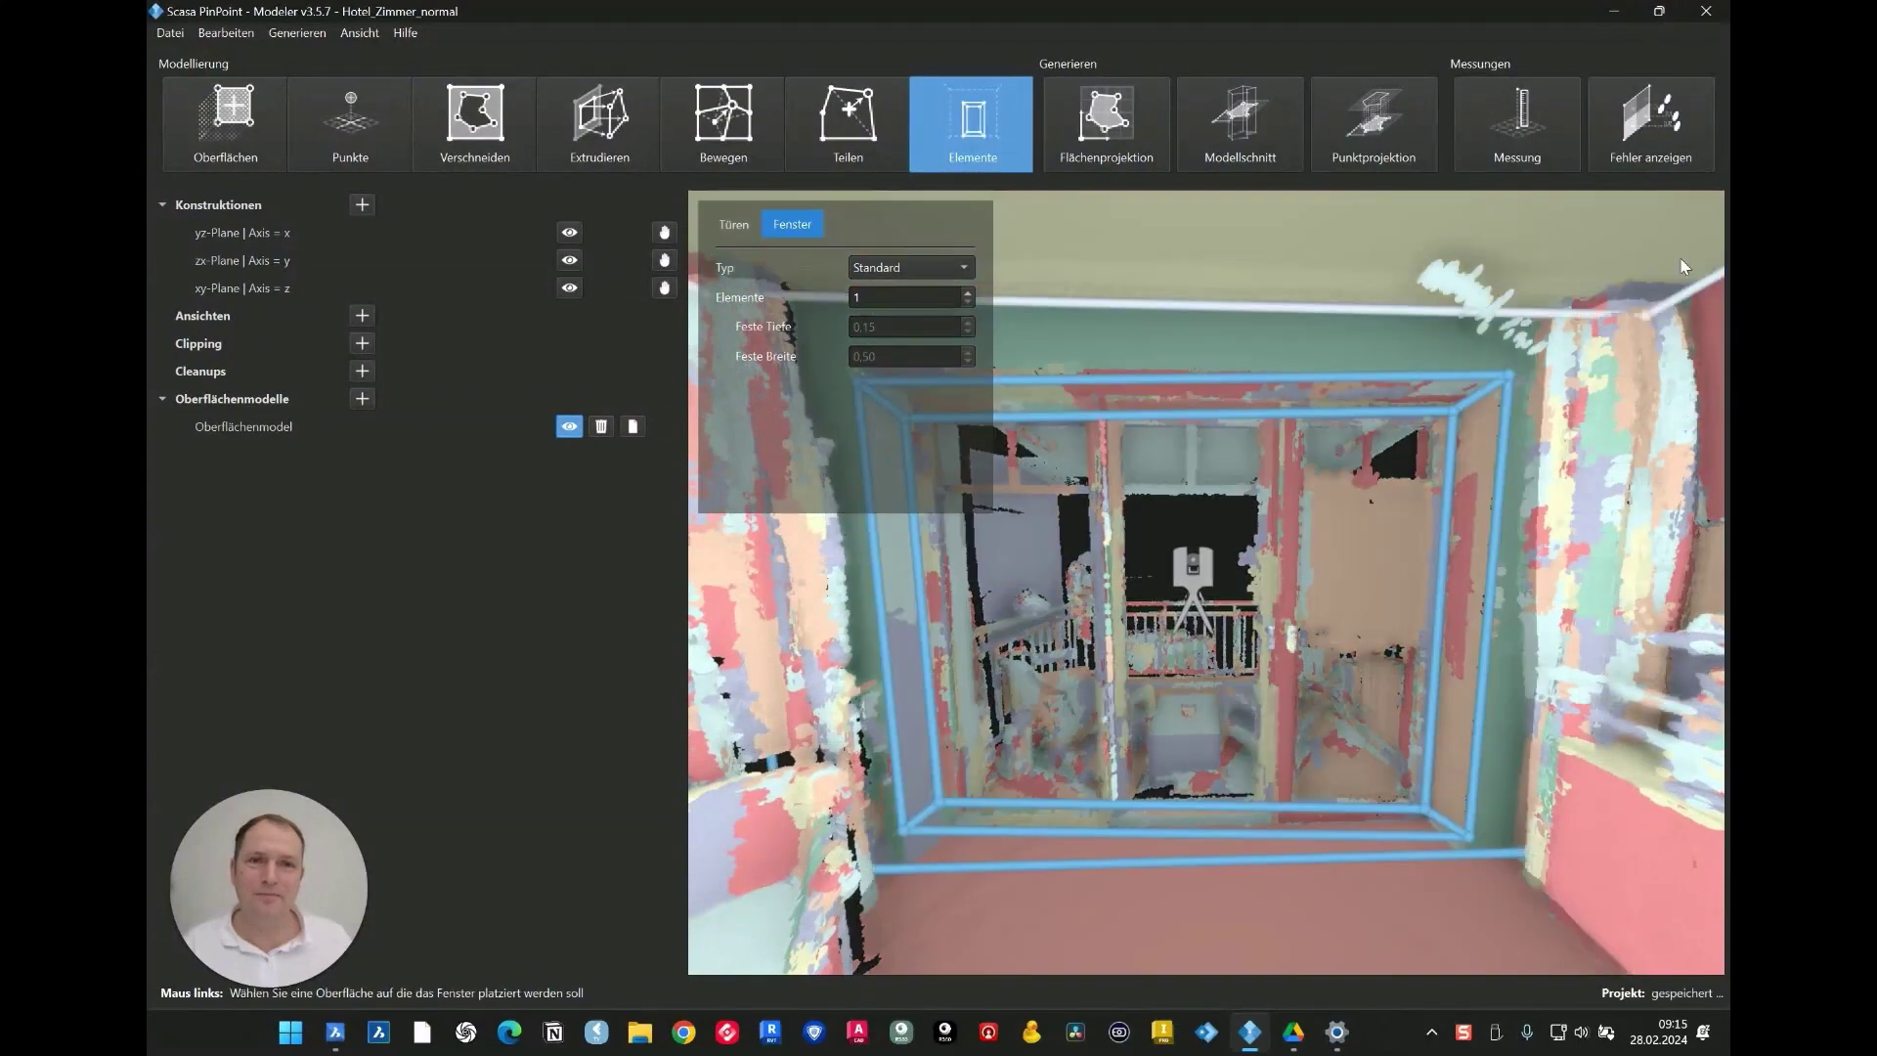
right_drag(1517, 548, 899, 577)
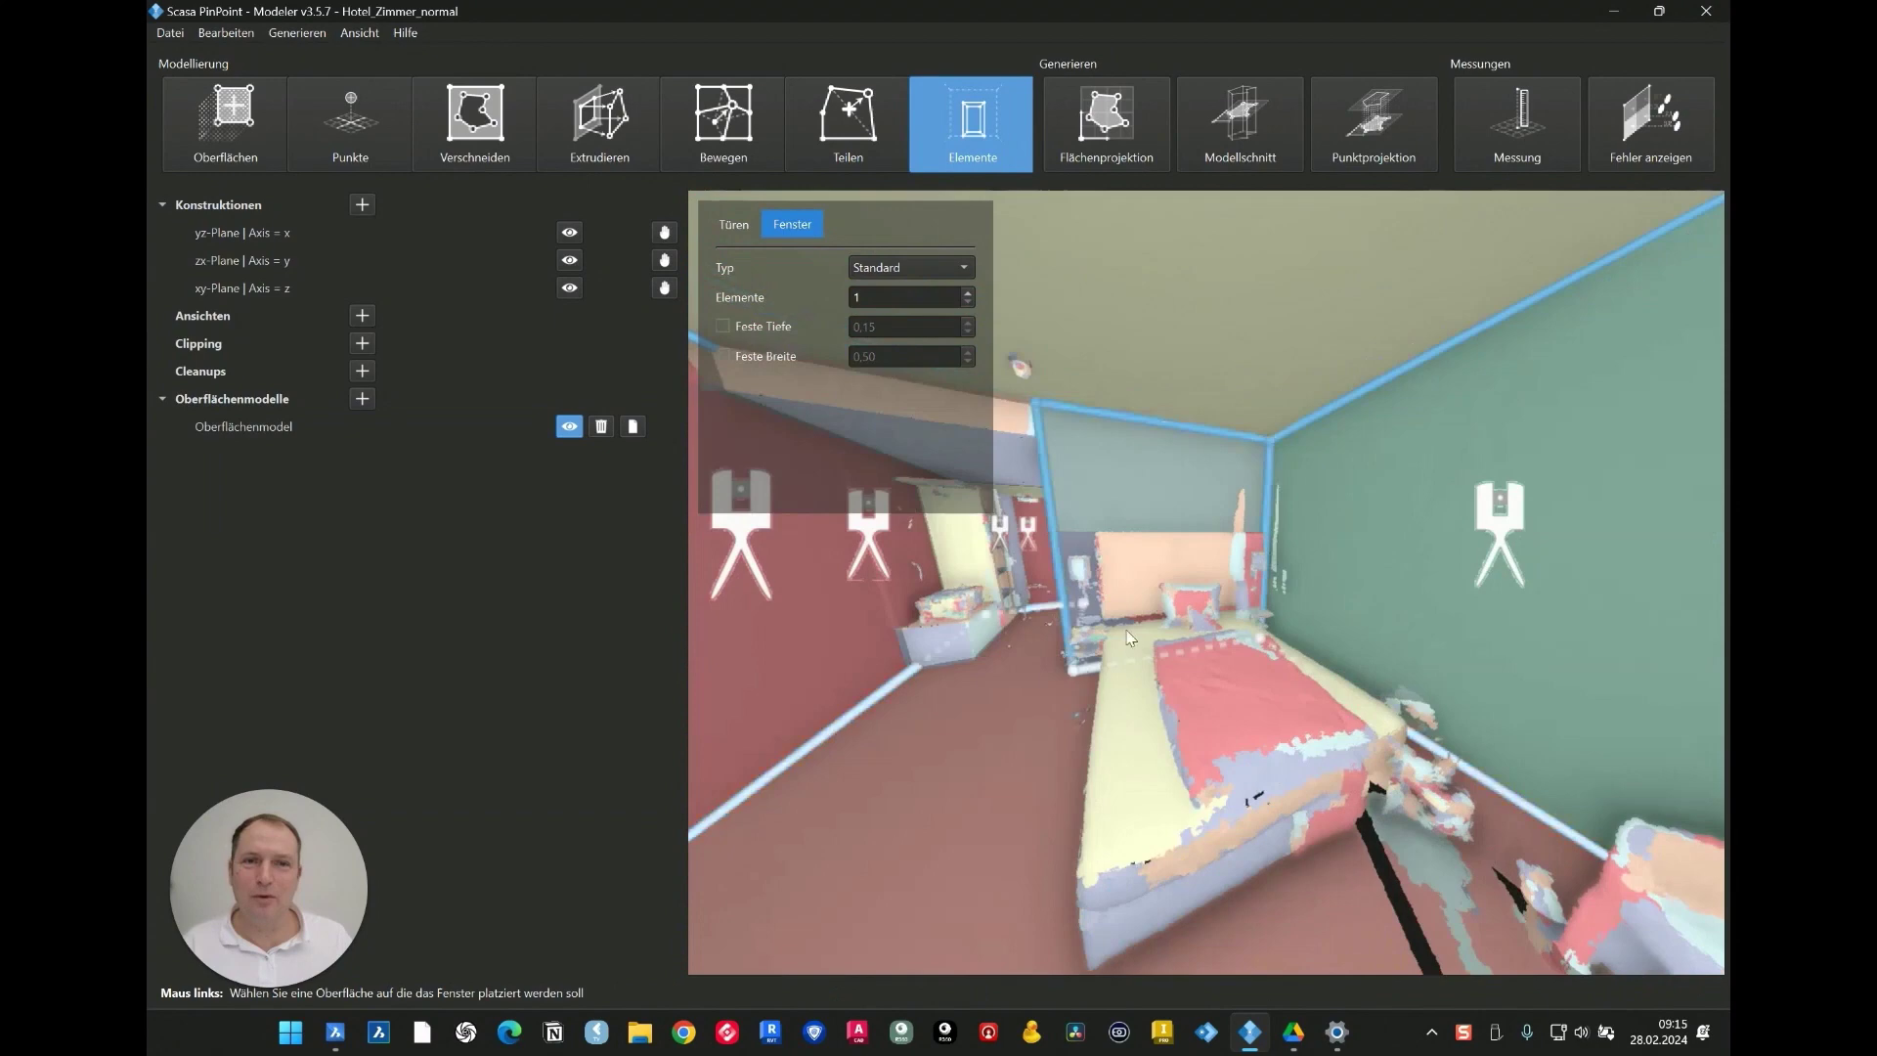
click(982, 167)
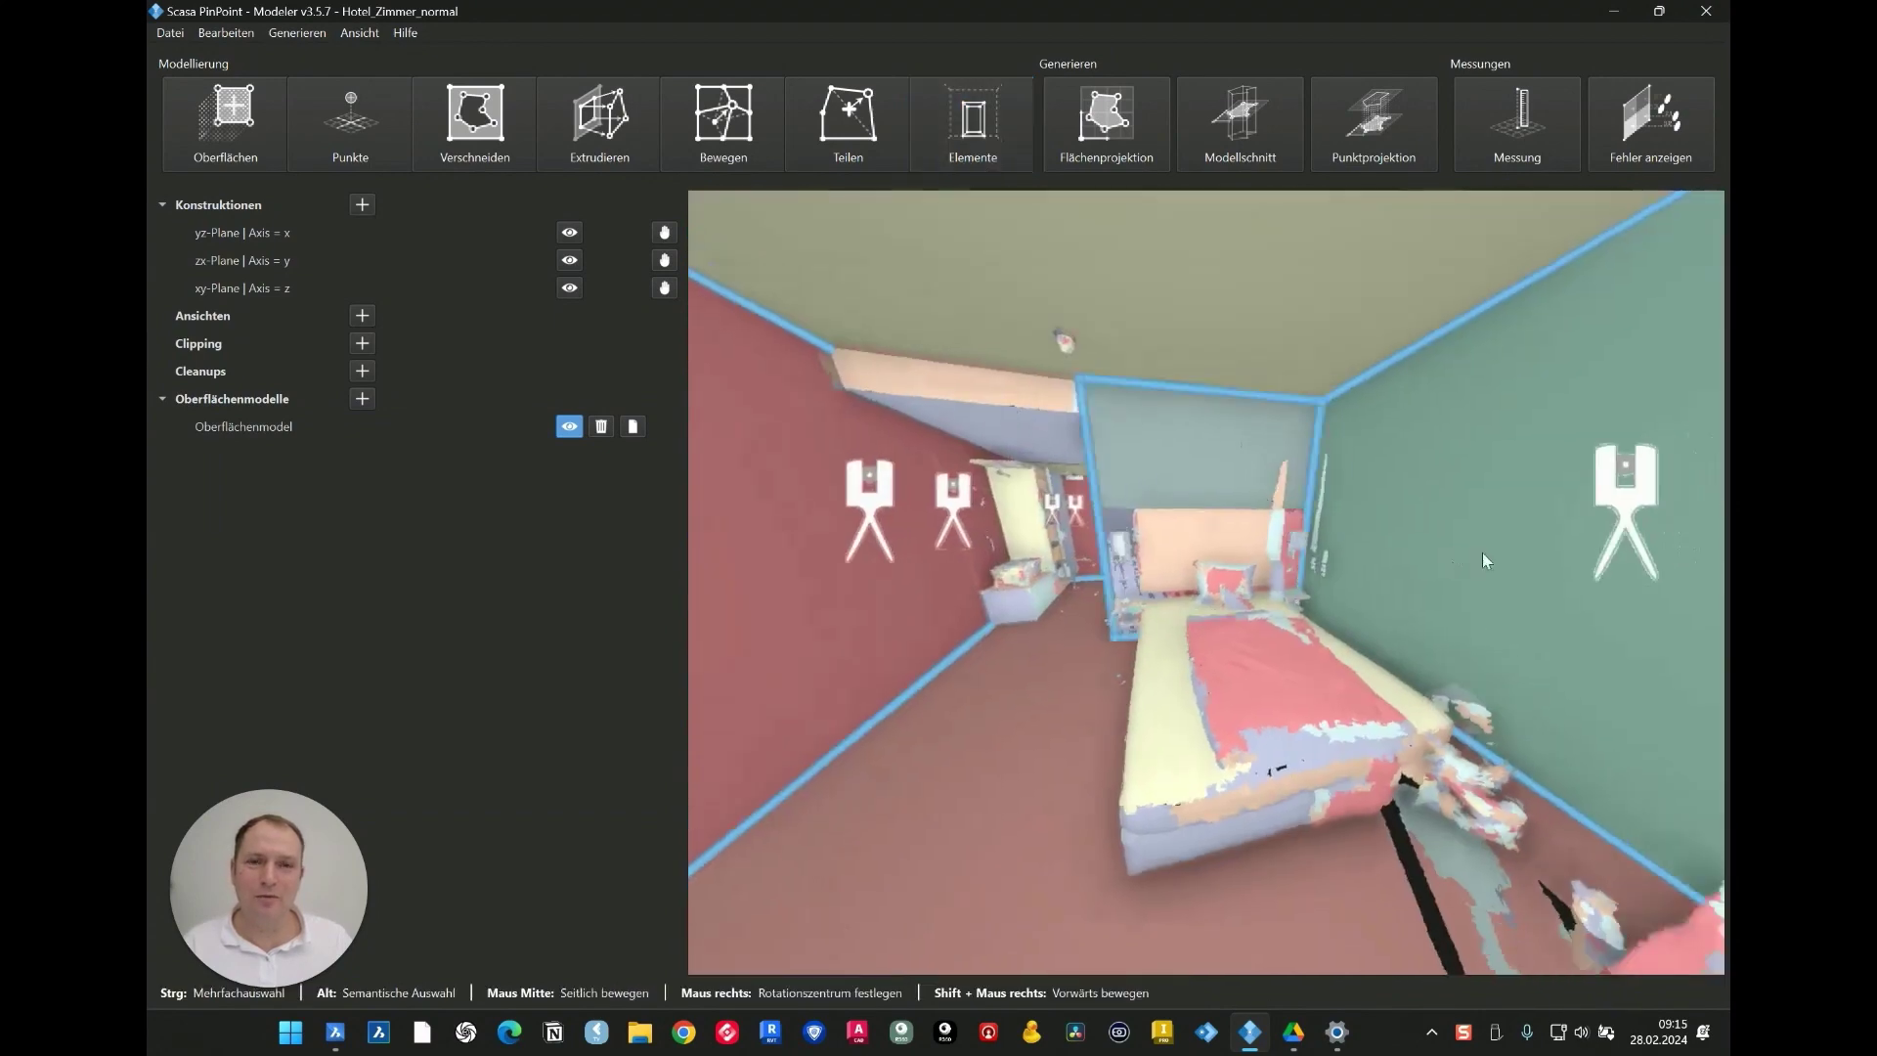
Step: Generate a floor plan from the bathroom and bedroom floor surfaces with the Default guideline, projected onto the xy-plane
drag(1482, 553, 977, 694)
scroll(1215, 721, down, 10)
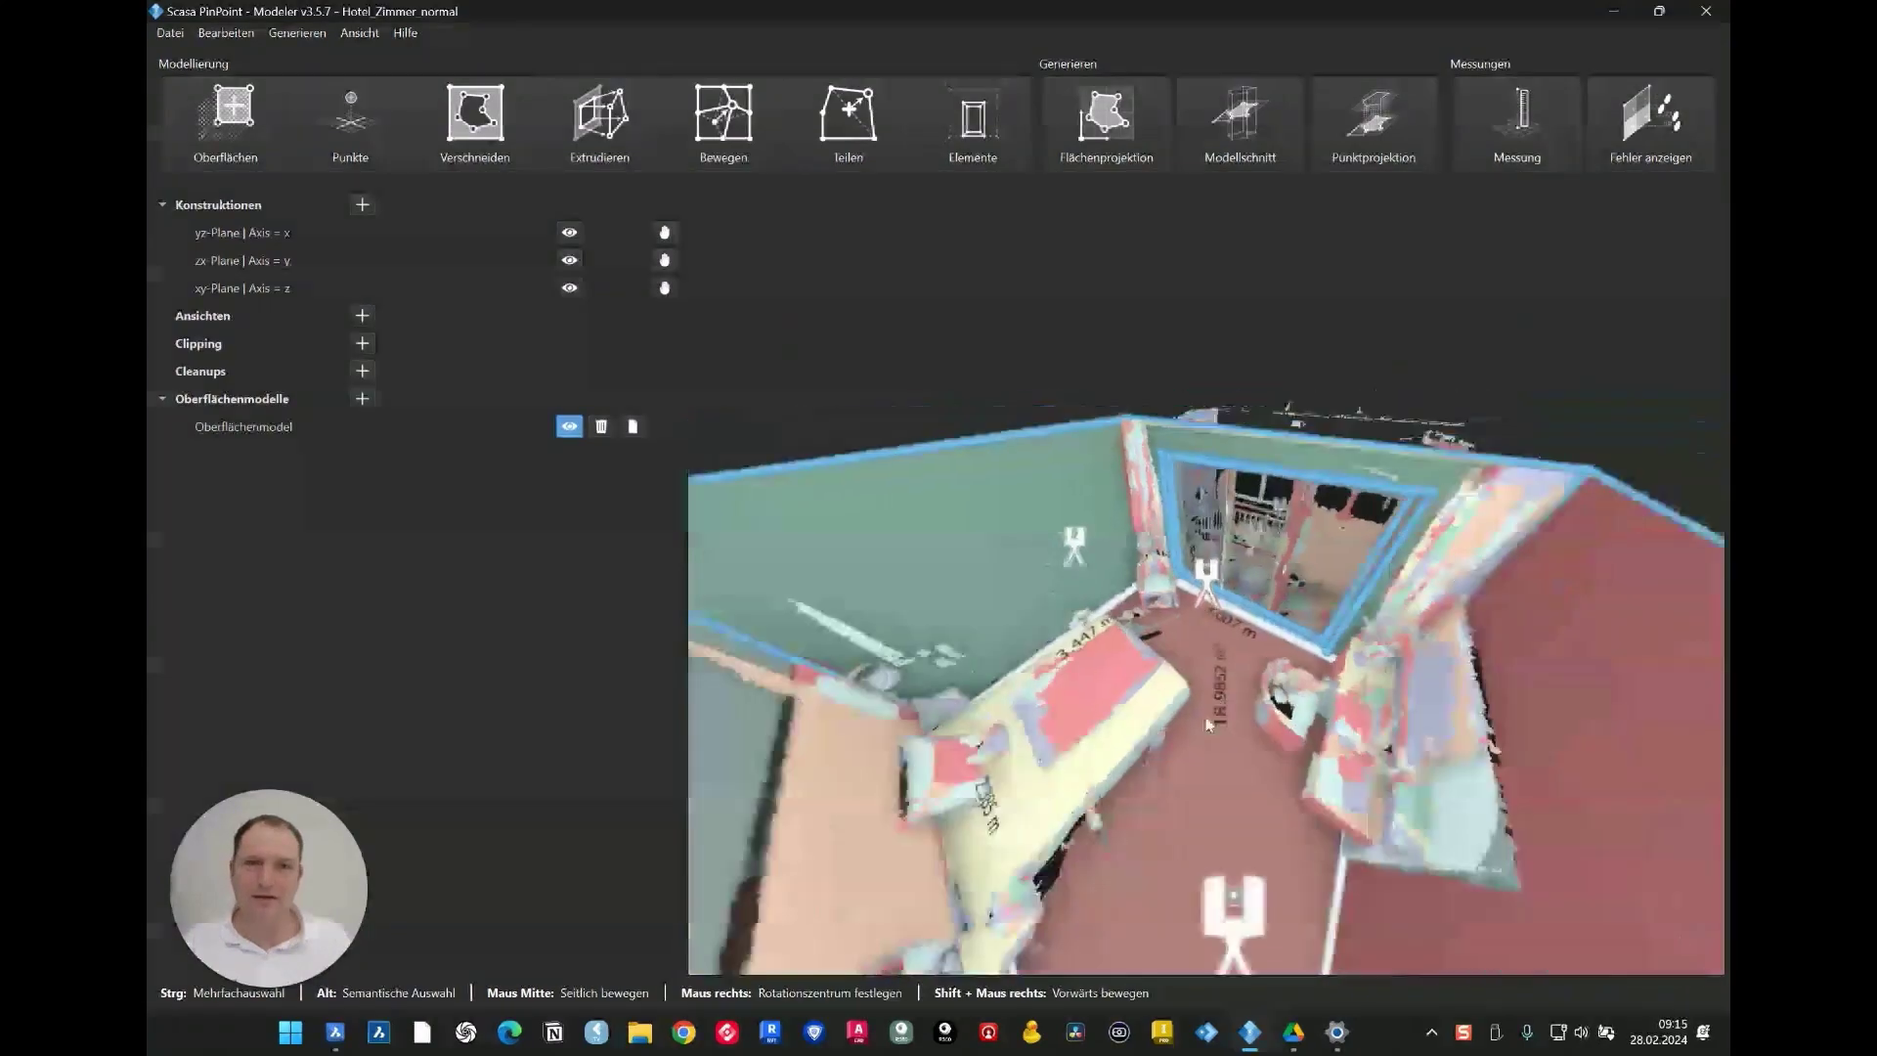
mouse_move(1193, 857)
mouse_down()
mouse_move(1233, 850)
mouse_move(1200, 831)
mouse_up()
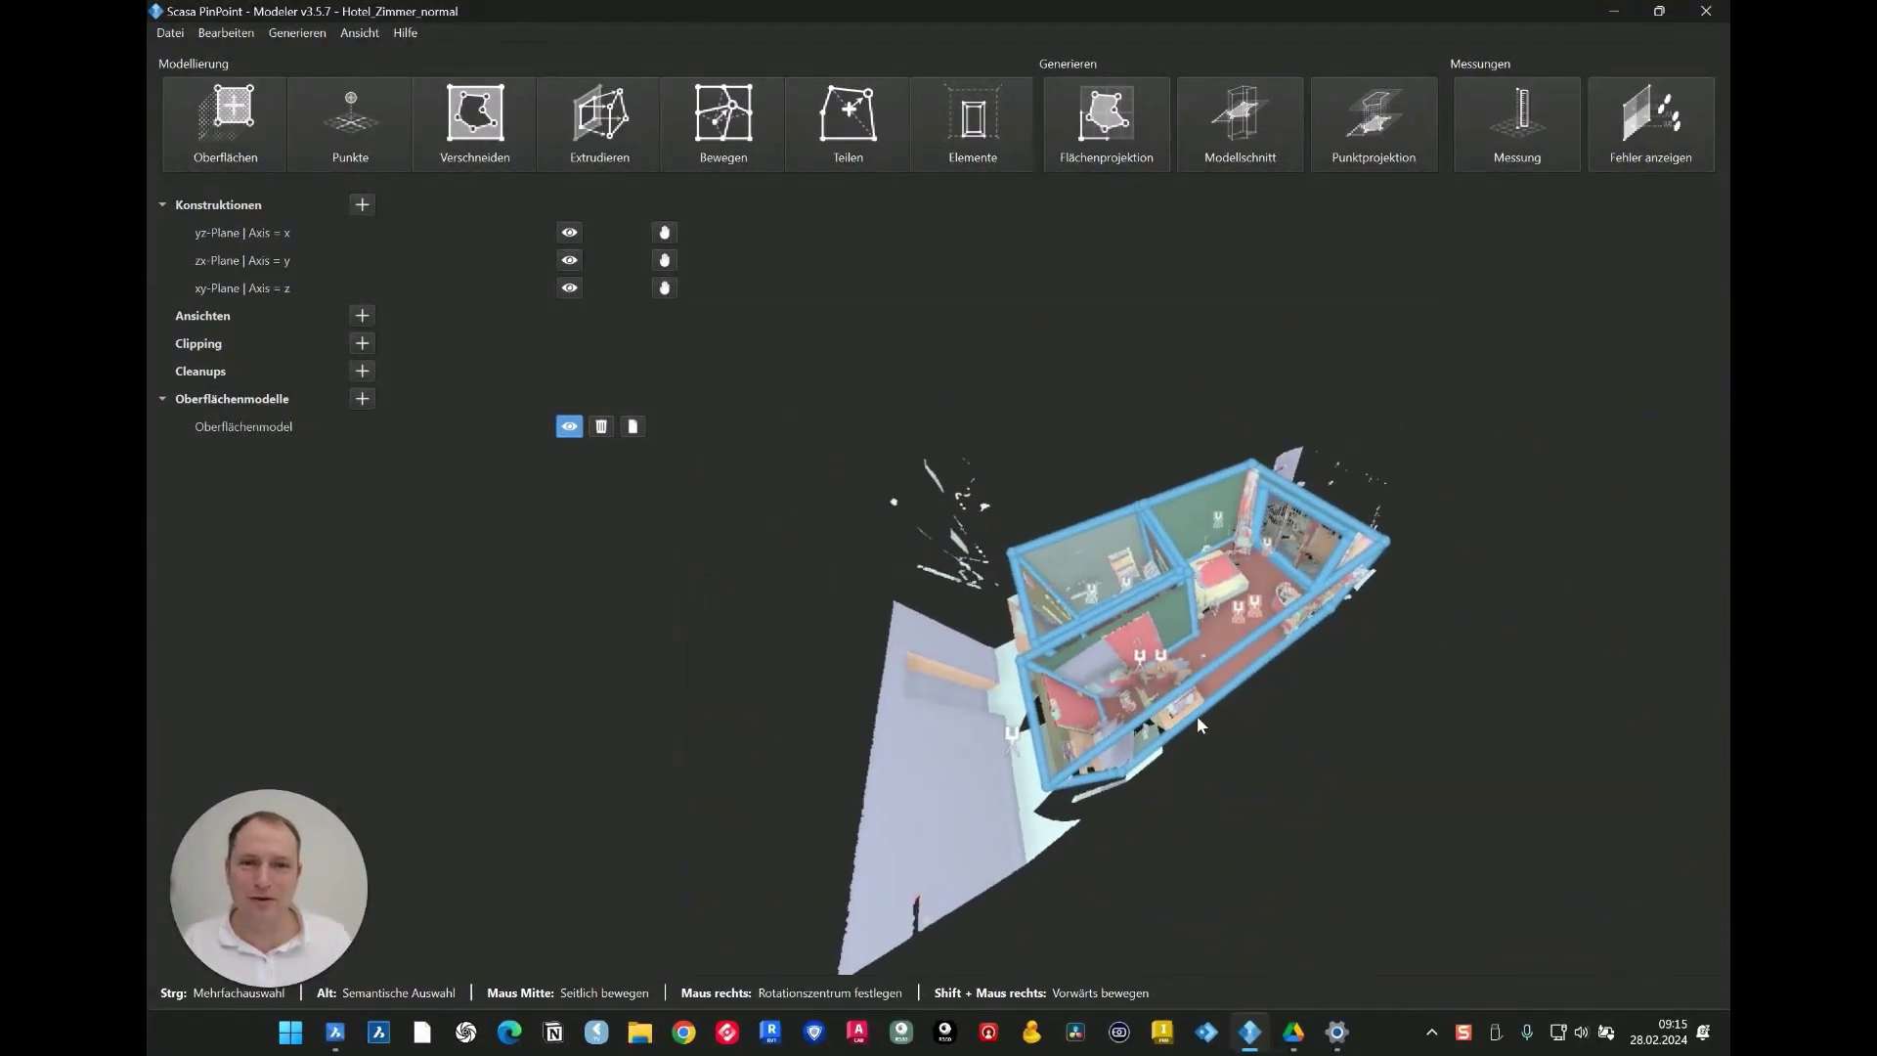
mouse_move(1196, 715)
mouse_down()
mouse_move(1134, 684)
mouse_move(1216, 734)
mouse_up()
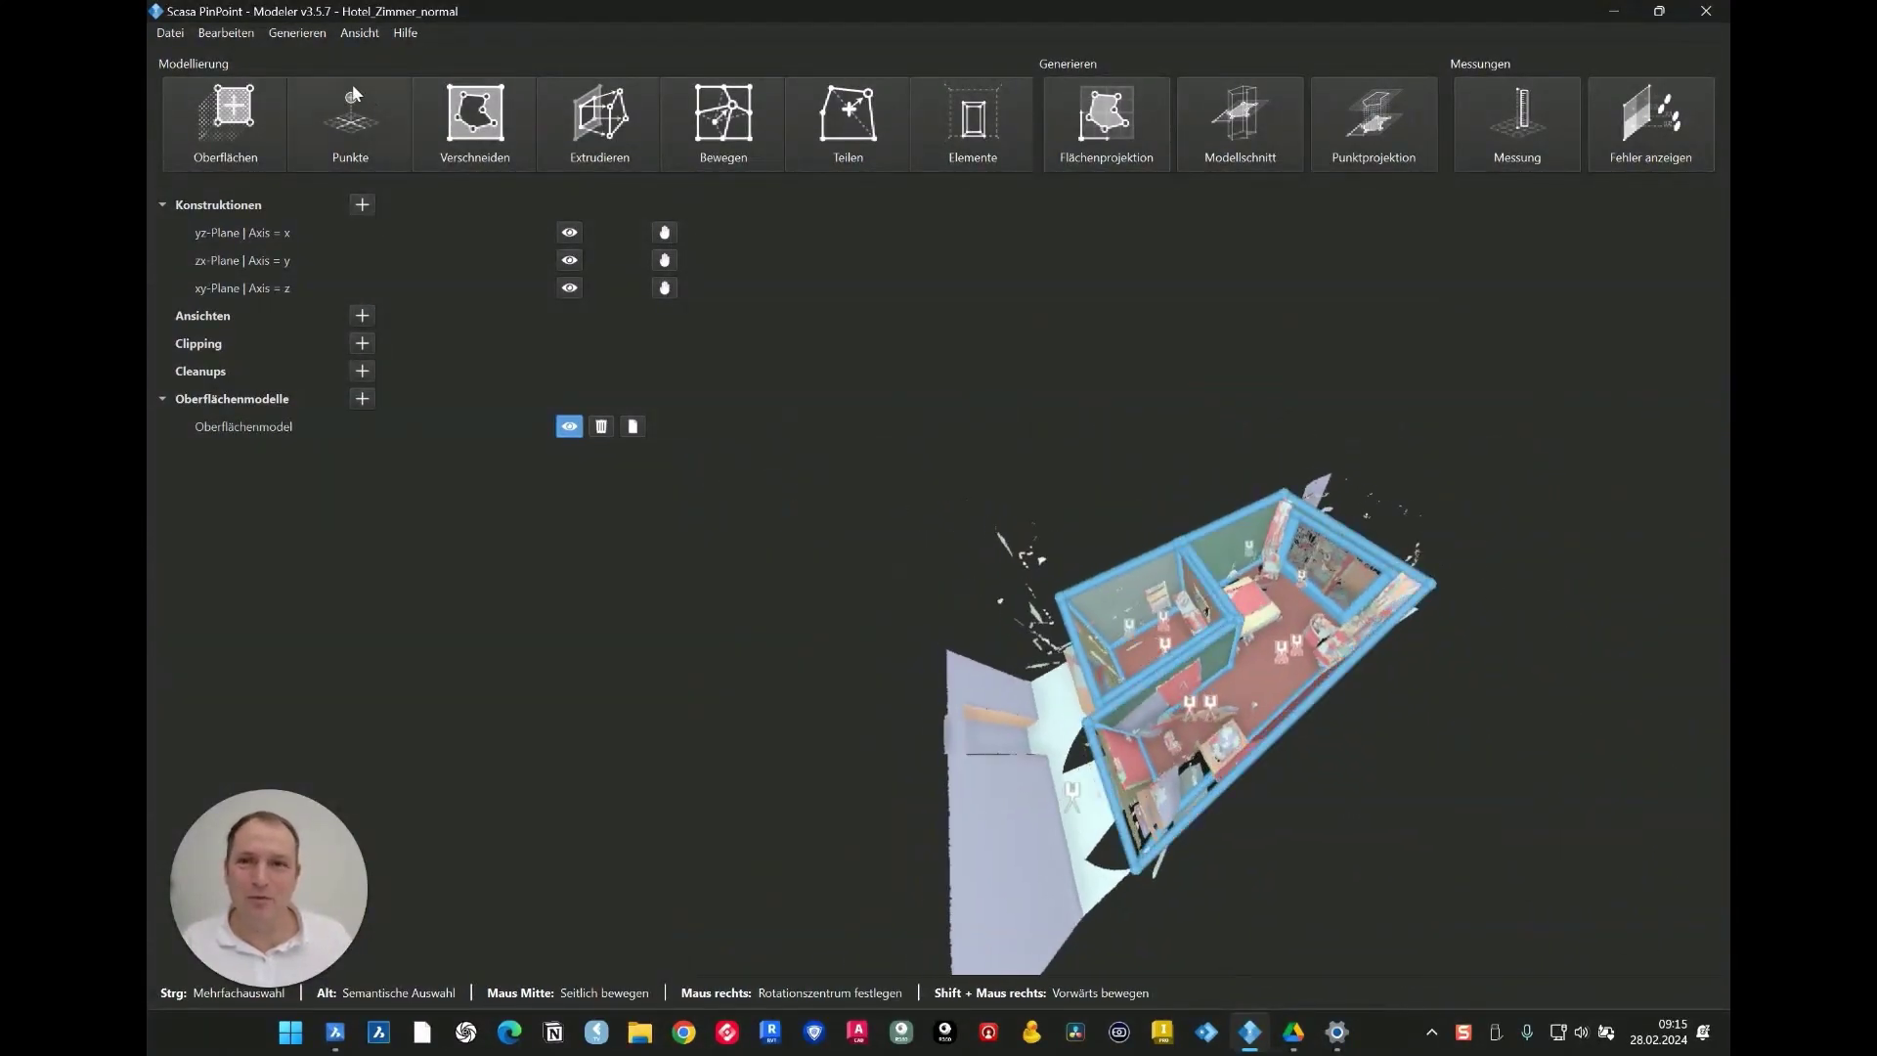
click(282, 35)
click(299, 55)
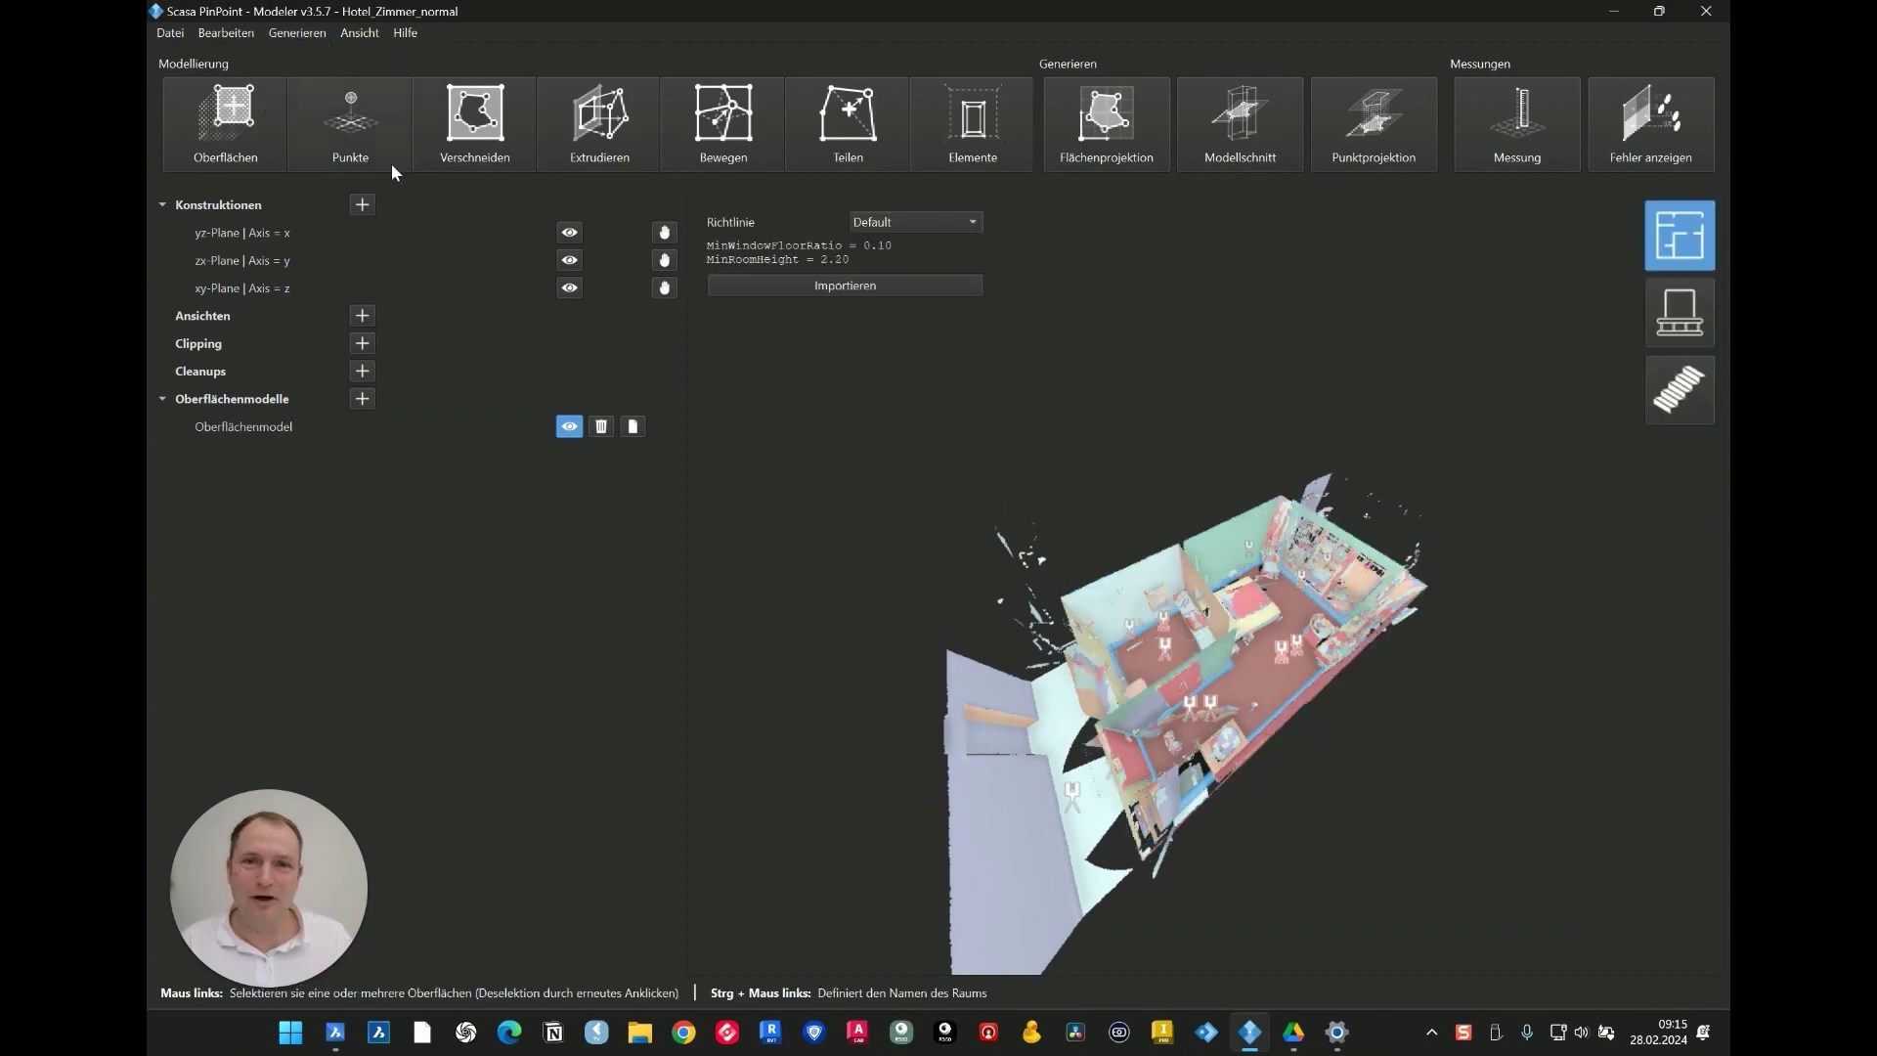
click(1160, 659)
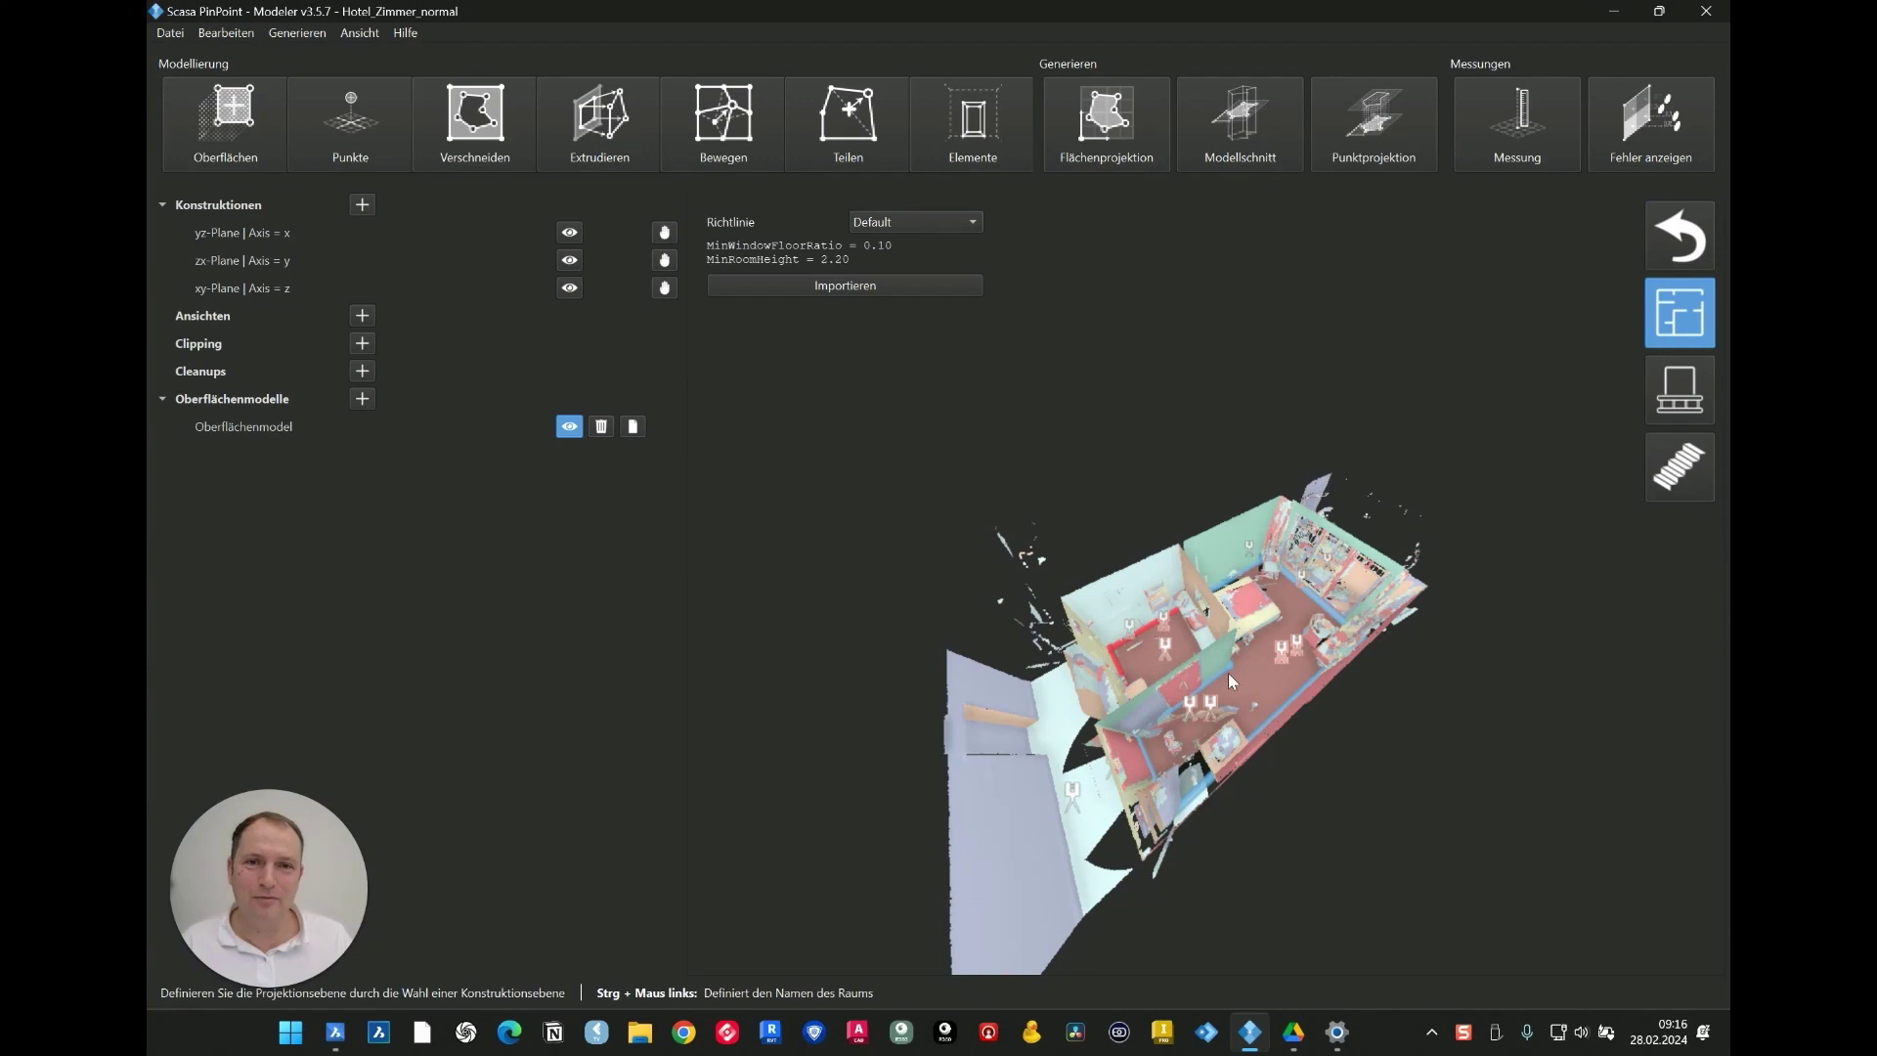
click(665, 289)
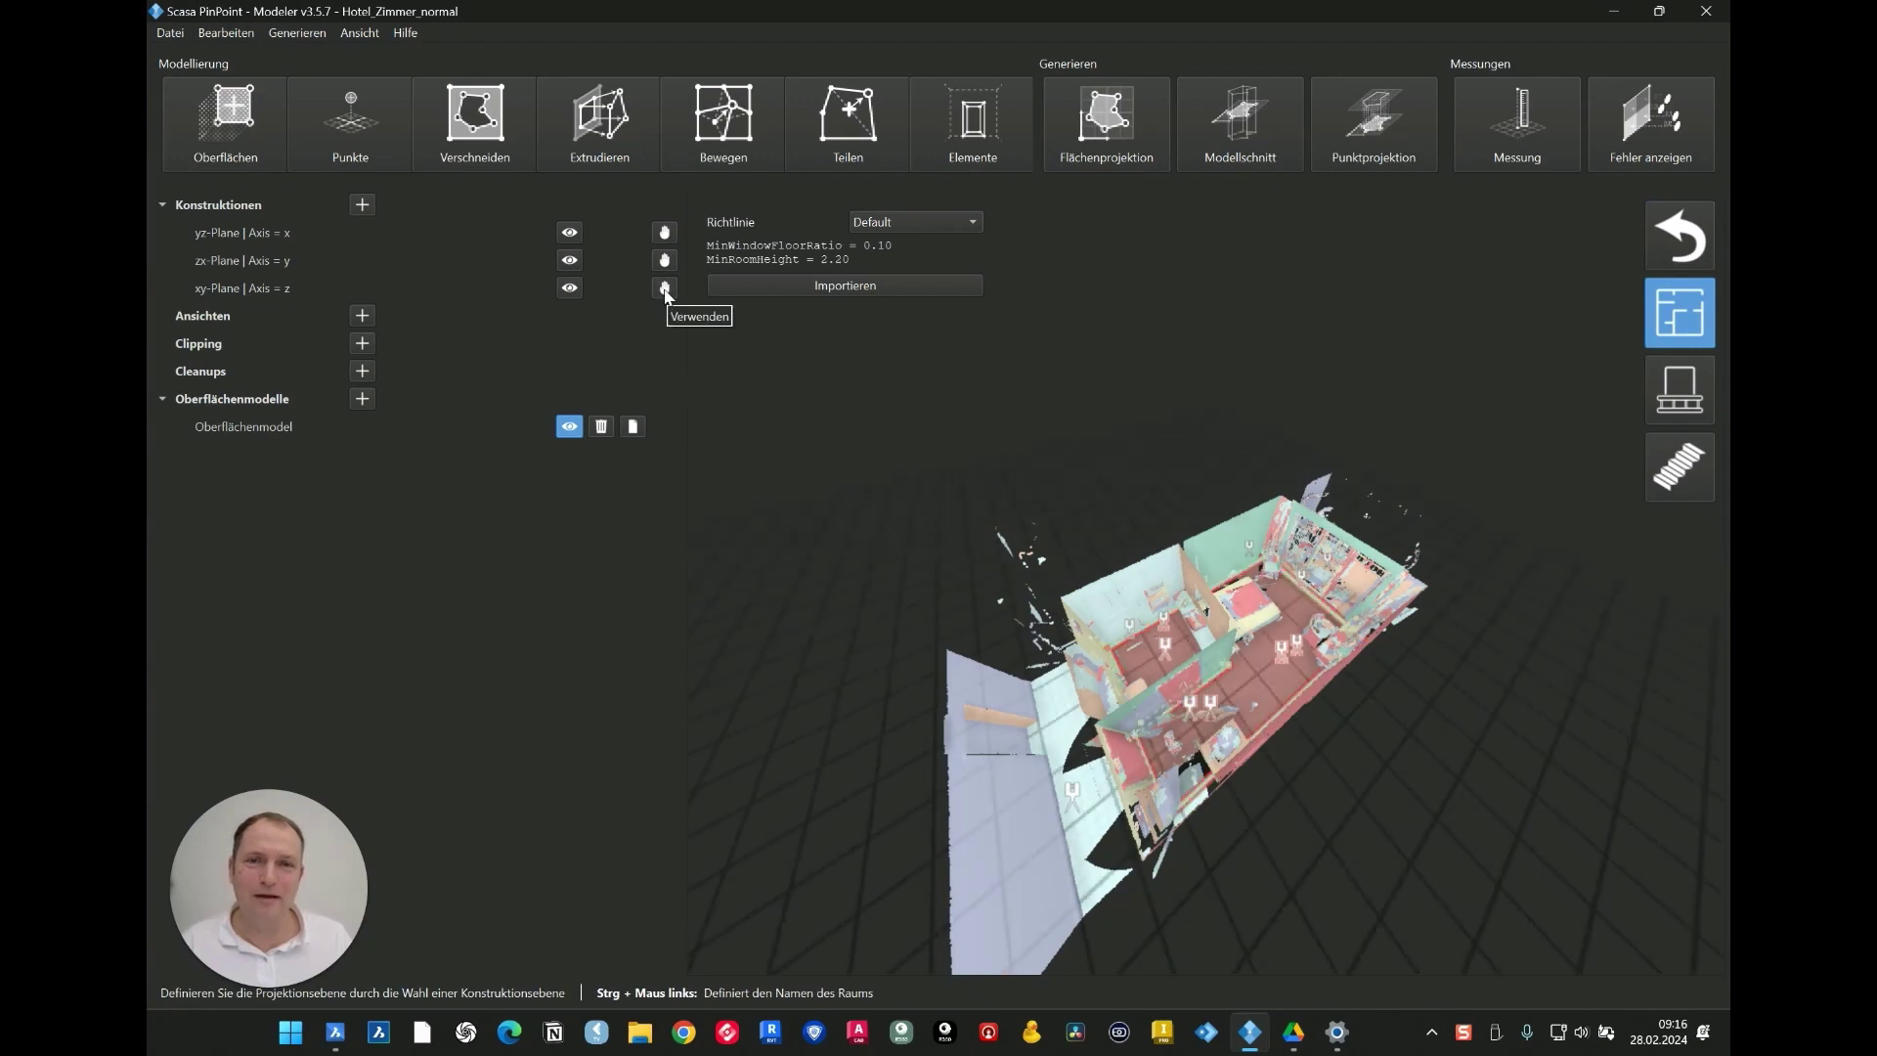
click(665, 290)
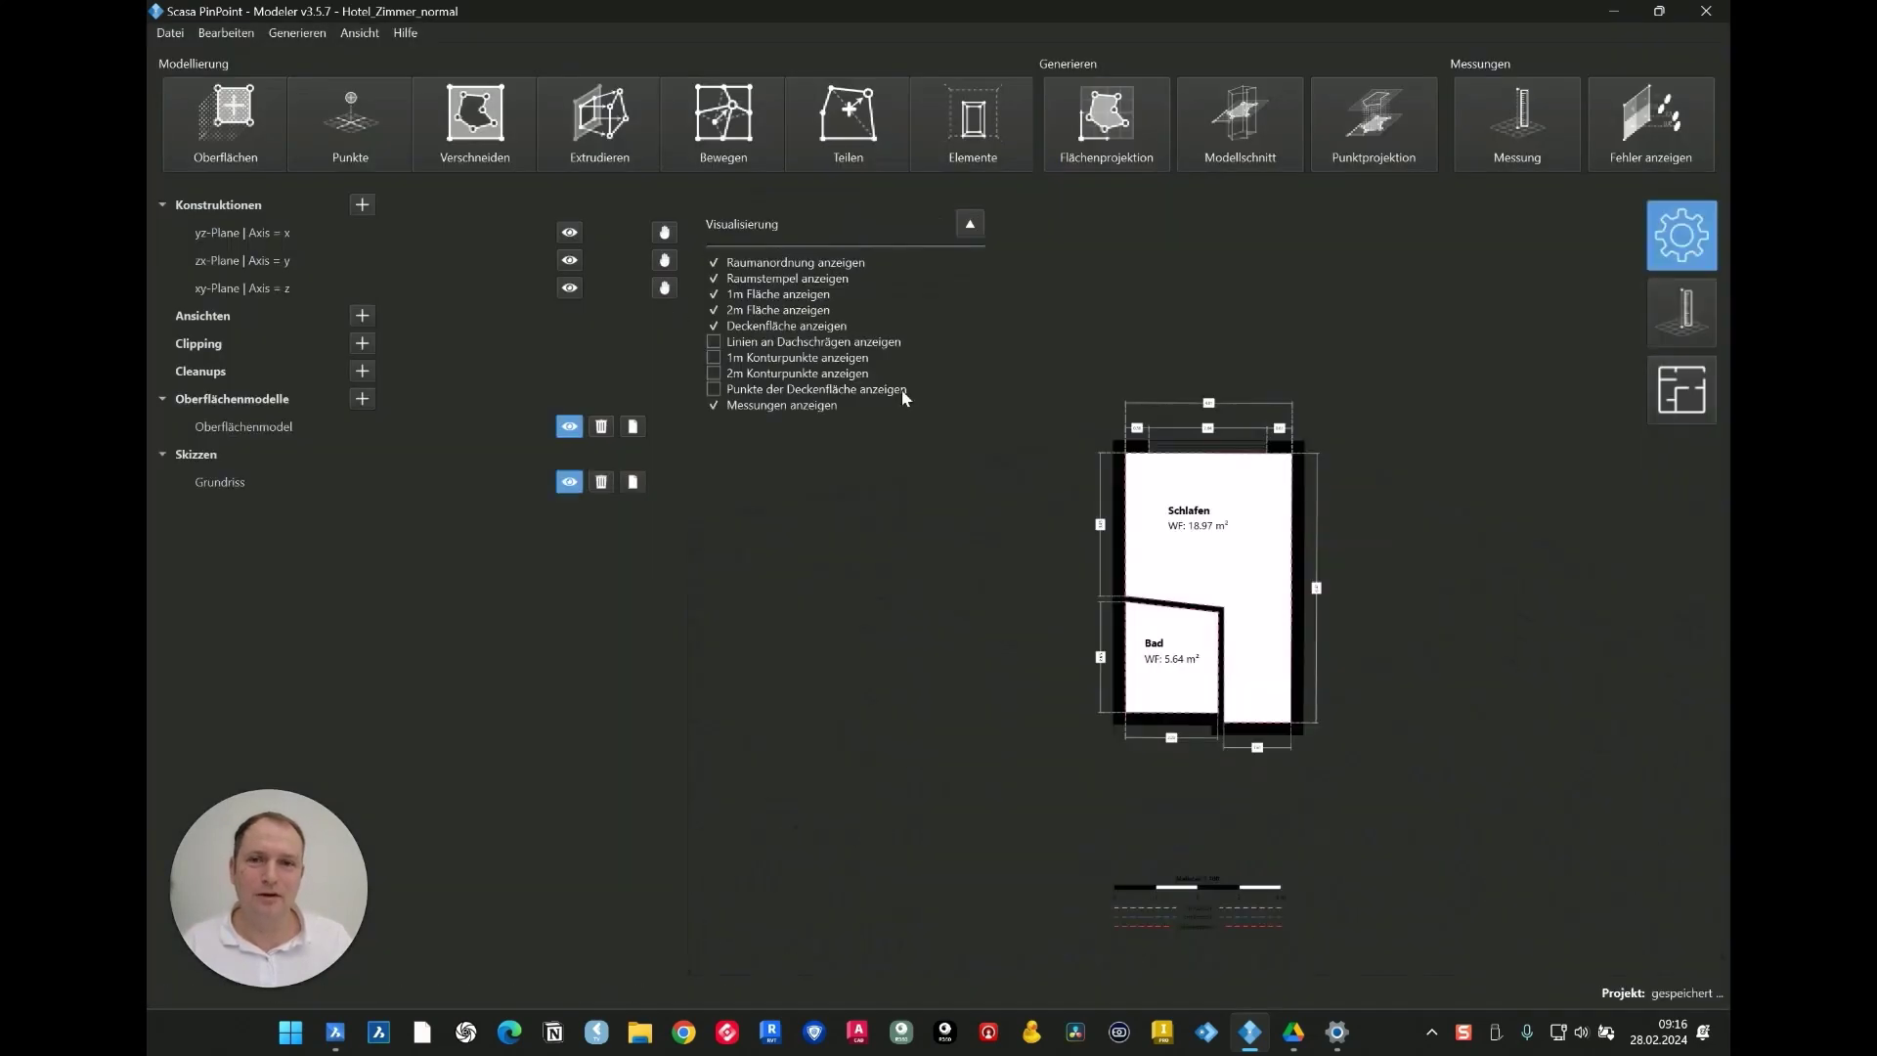
Step: Add a point-to-point dimension in the floor plan along the bedroom side of the bathroom's long partition wall, from its corner to the entrance wall
scroll(1206, 548, up, 6)
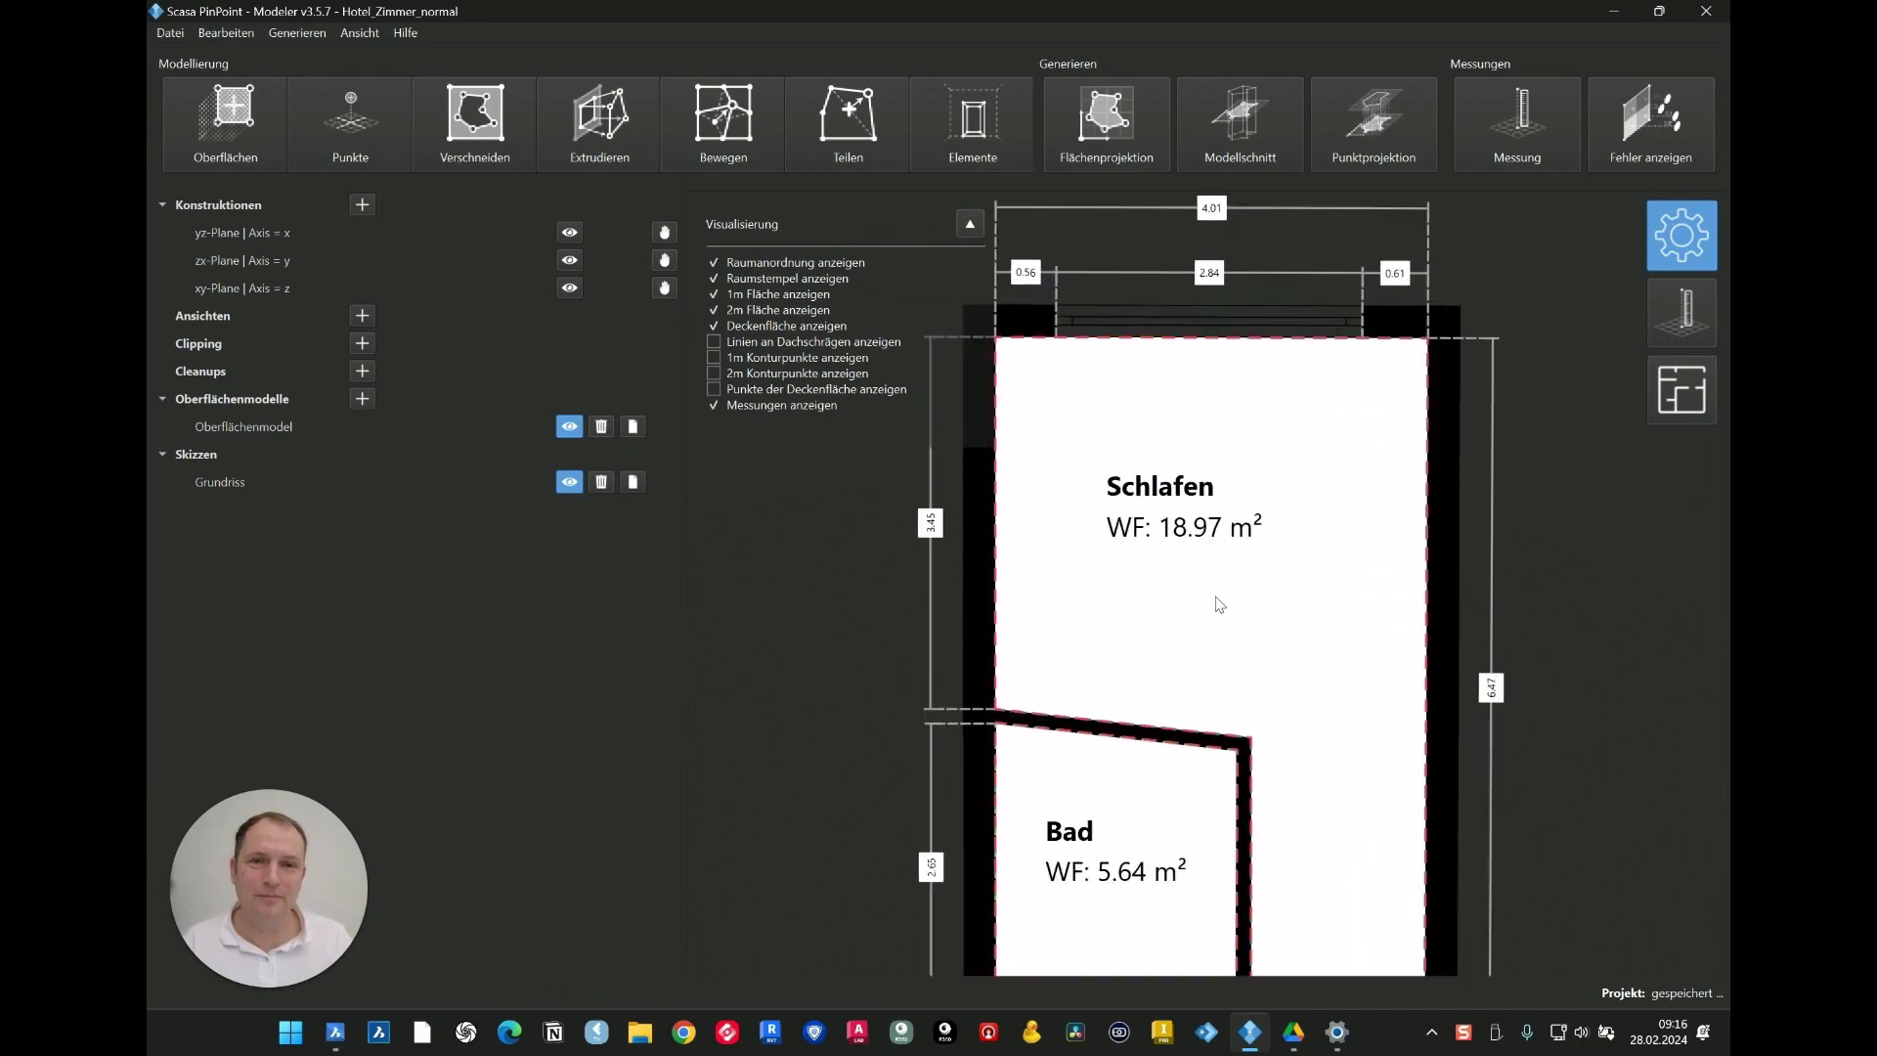
scroll(1219, 603, down, 4)
scroll(1244, 731, up, 2)
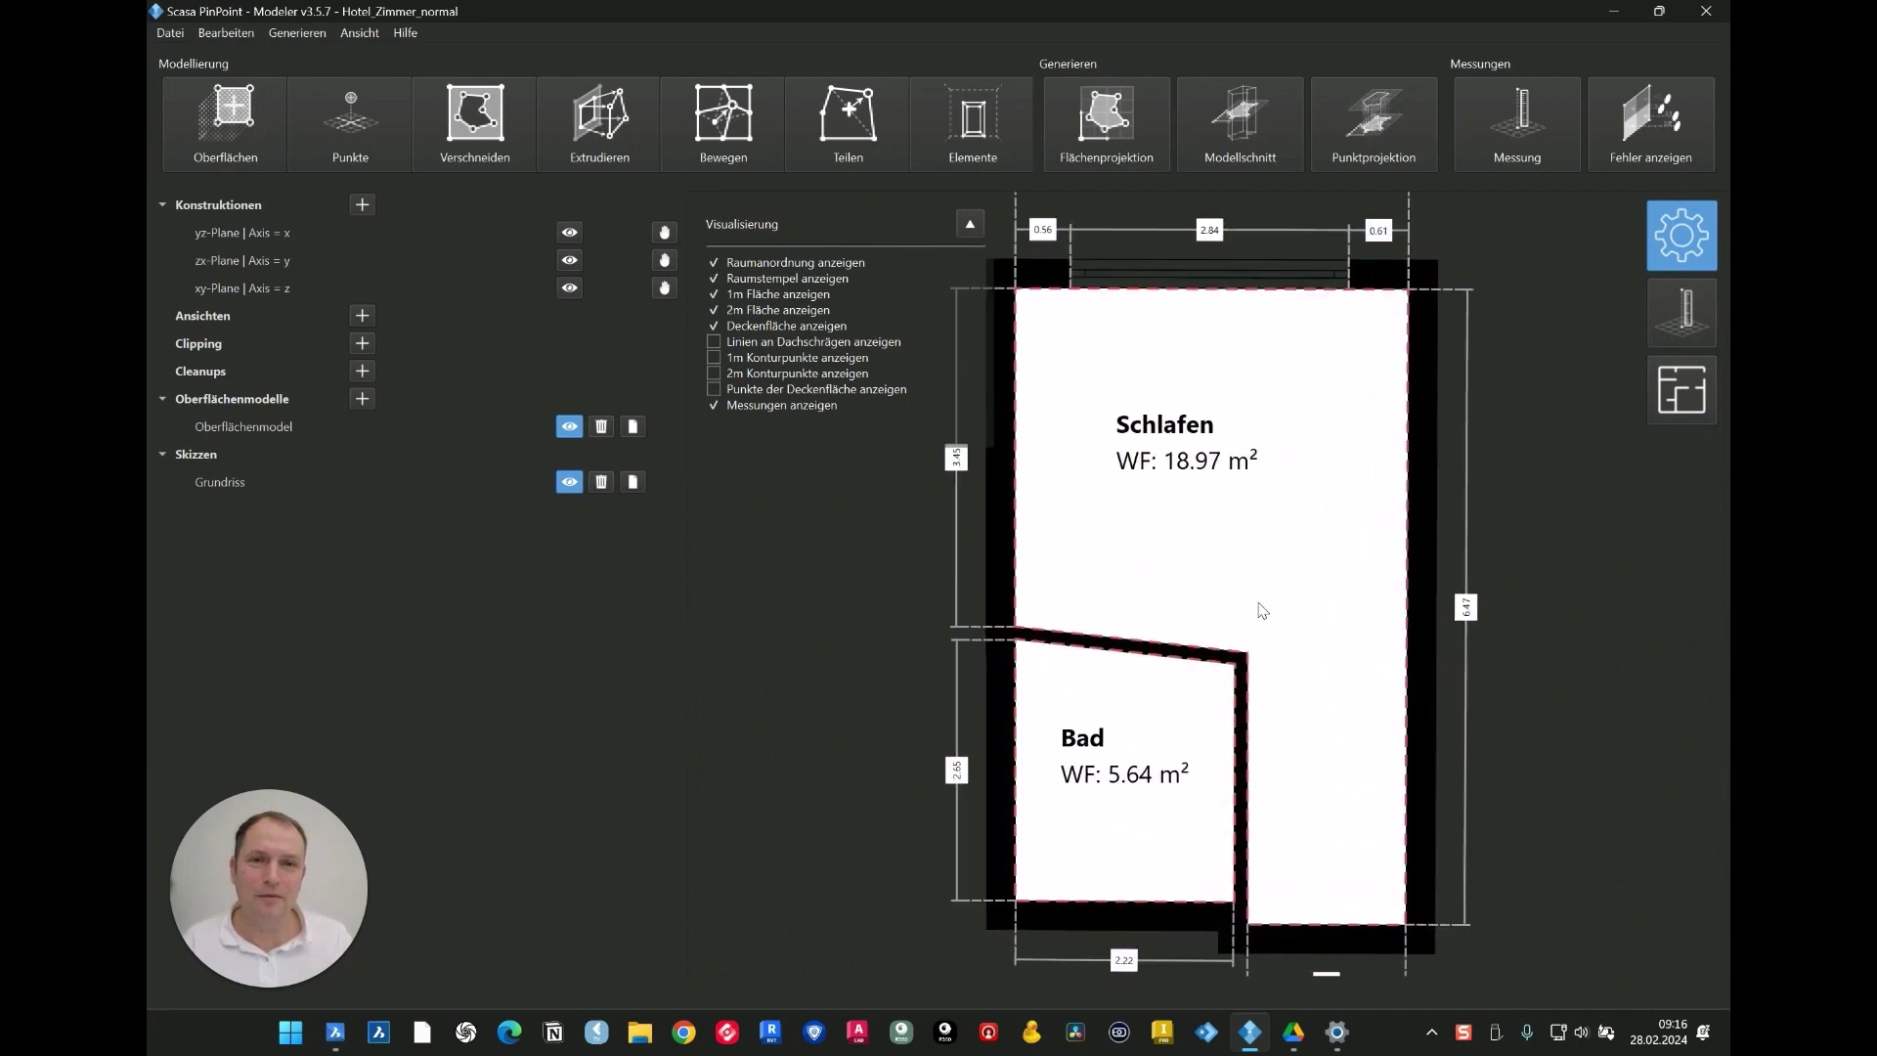
scroll(1234, 630, down, 1)
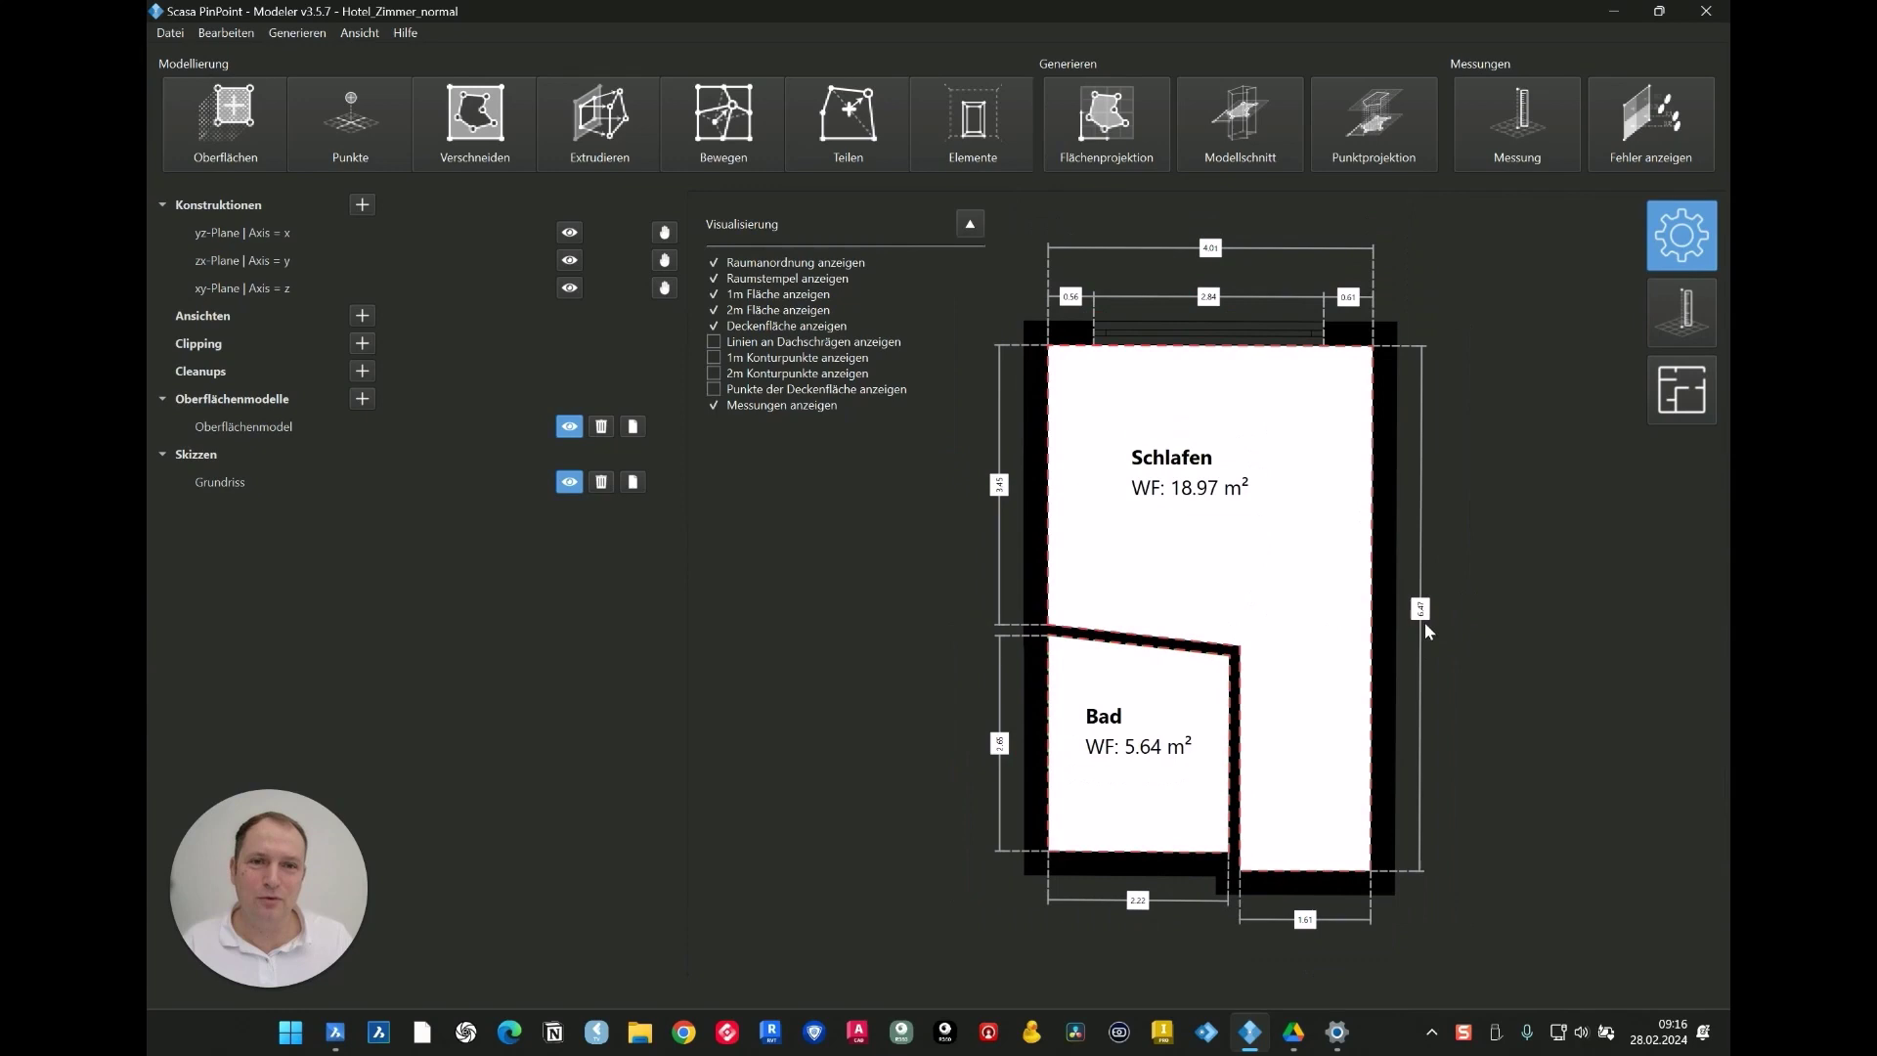
click(1678, 327)
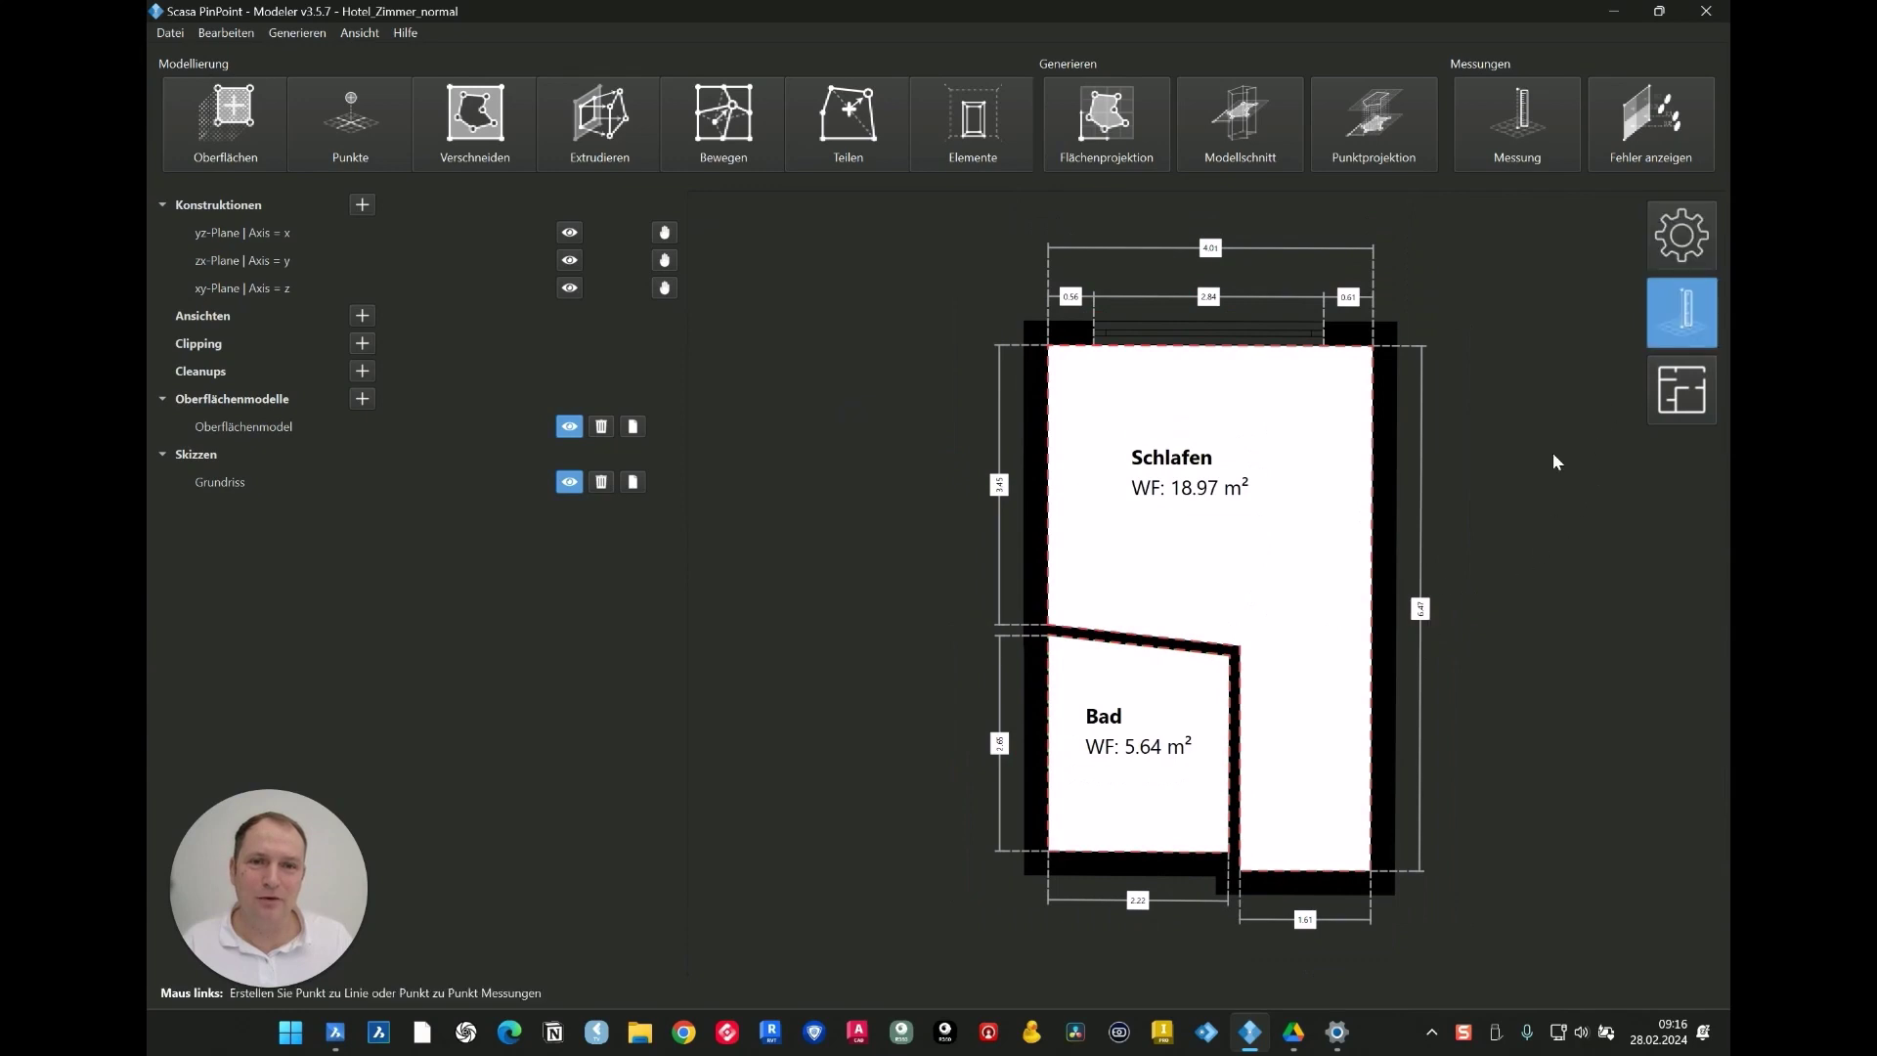
scroll(1247, 661, up, 5)
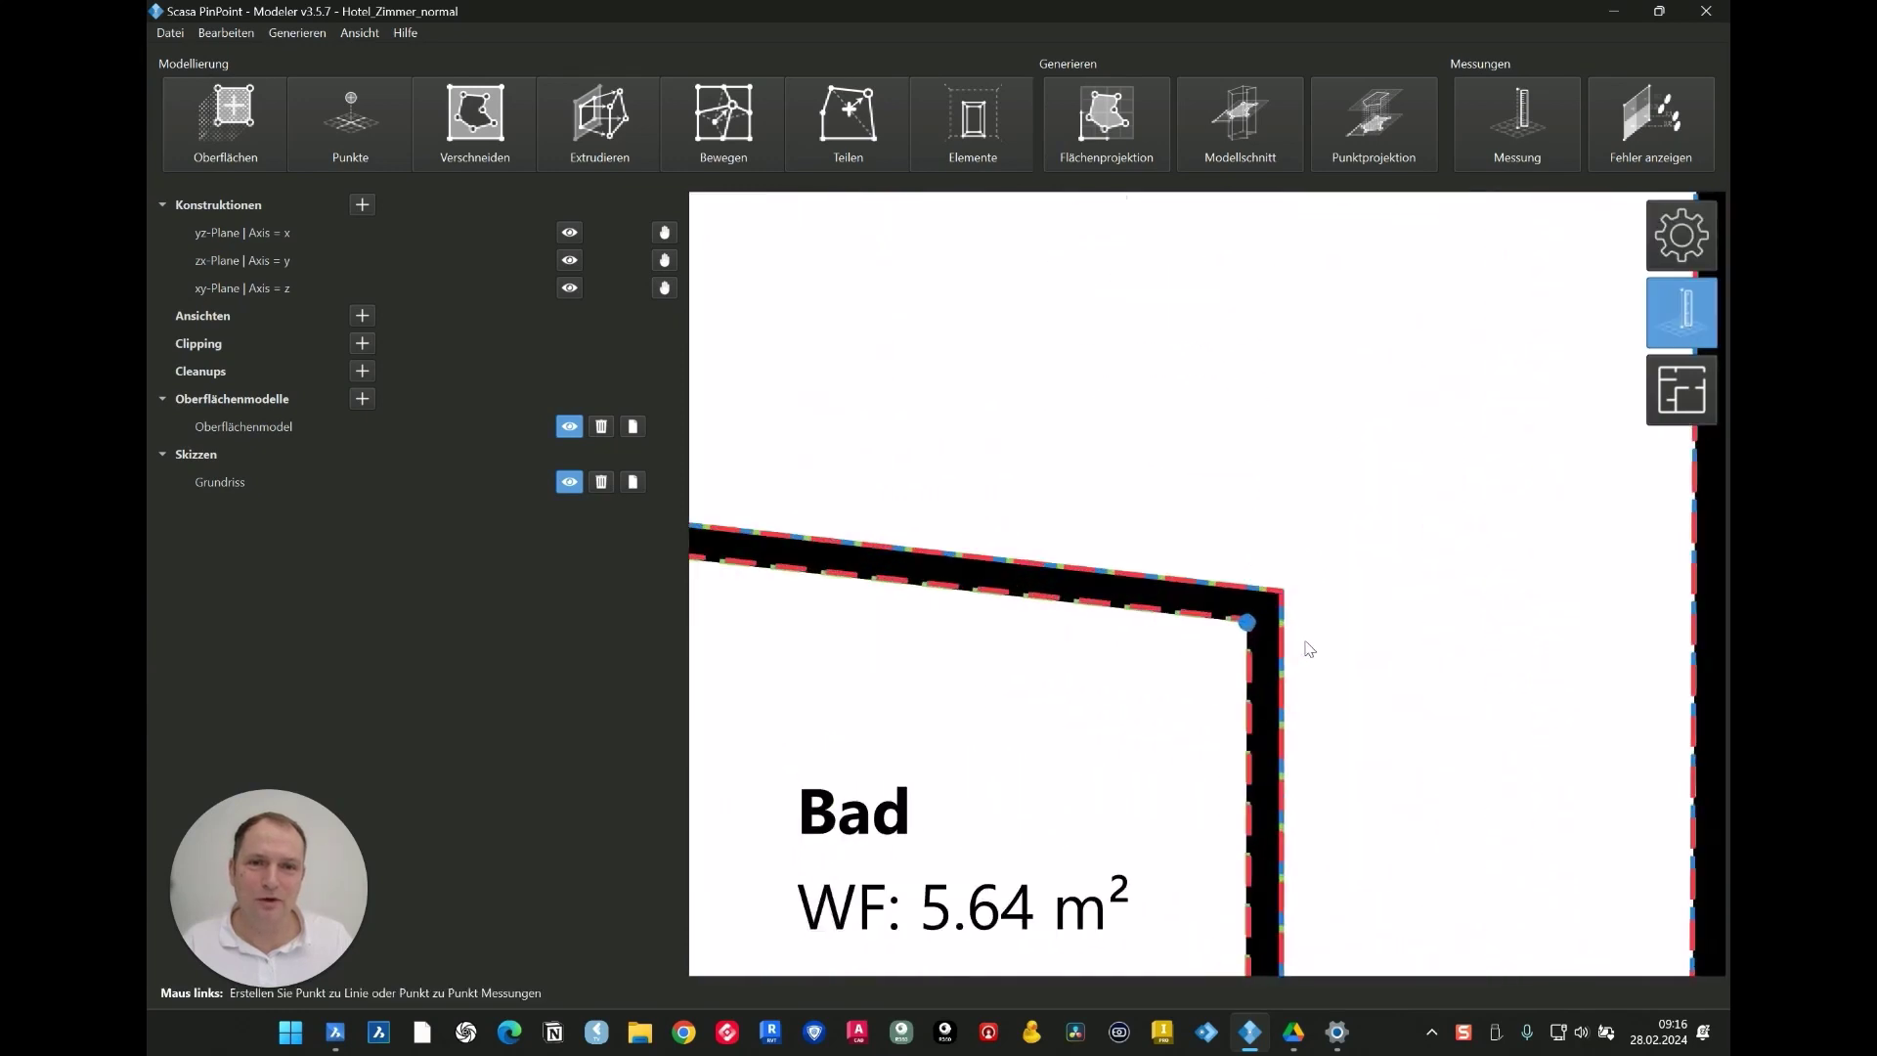
scroll(1320, 645, down, 5)
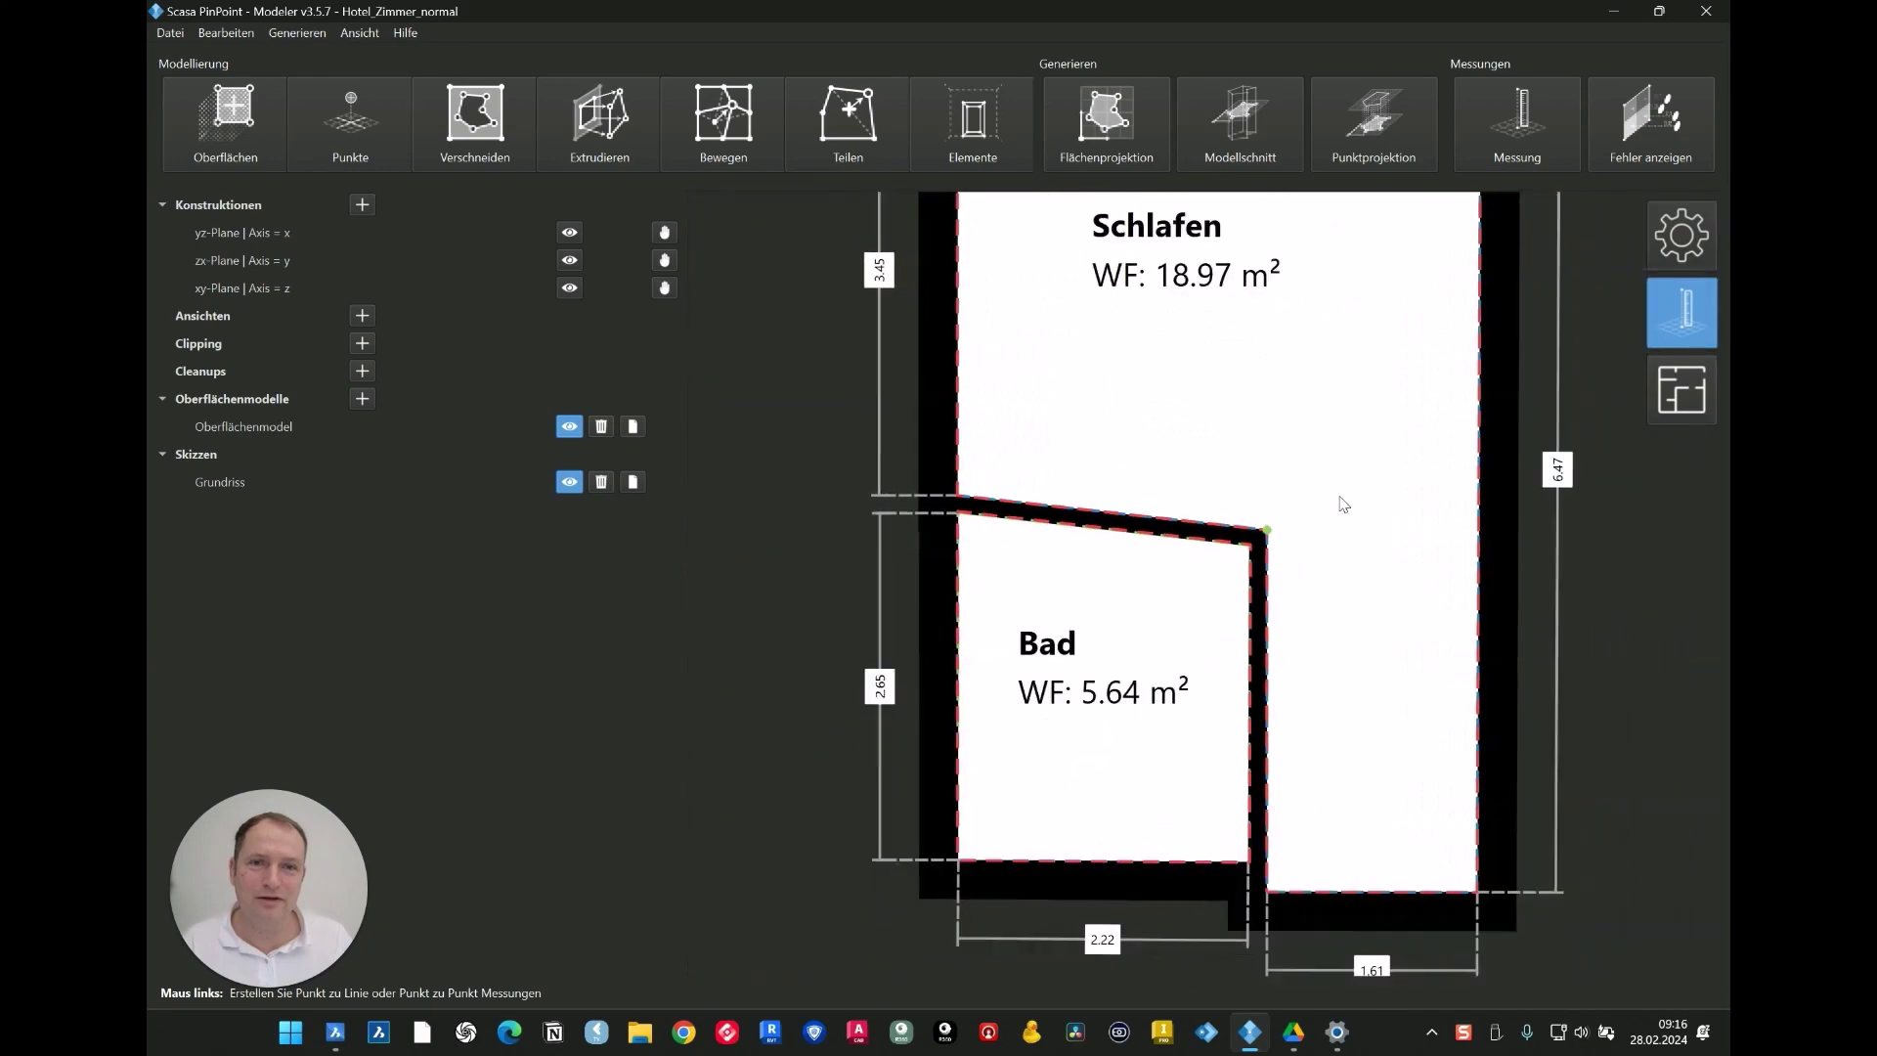
scroll(1271, 801, up, 3)
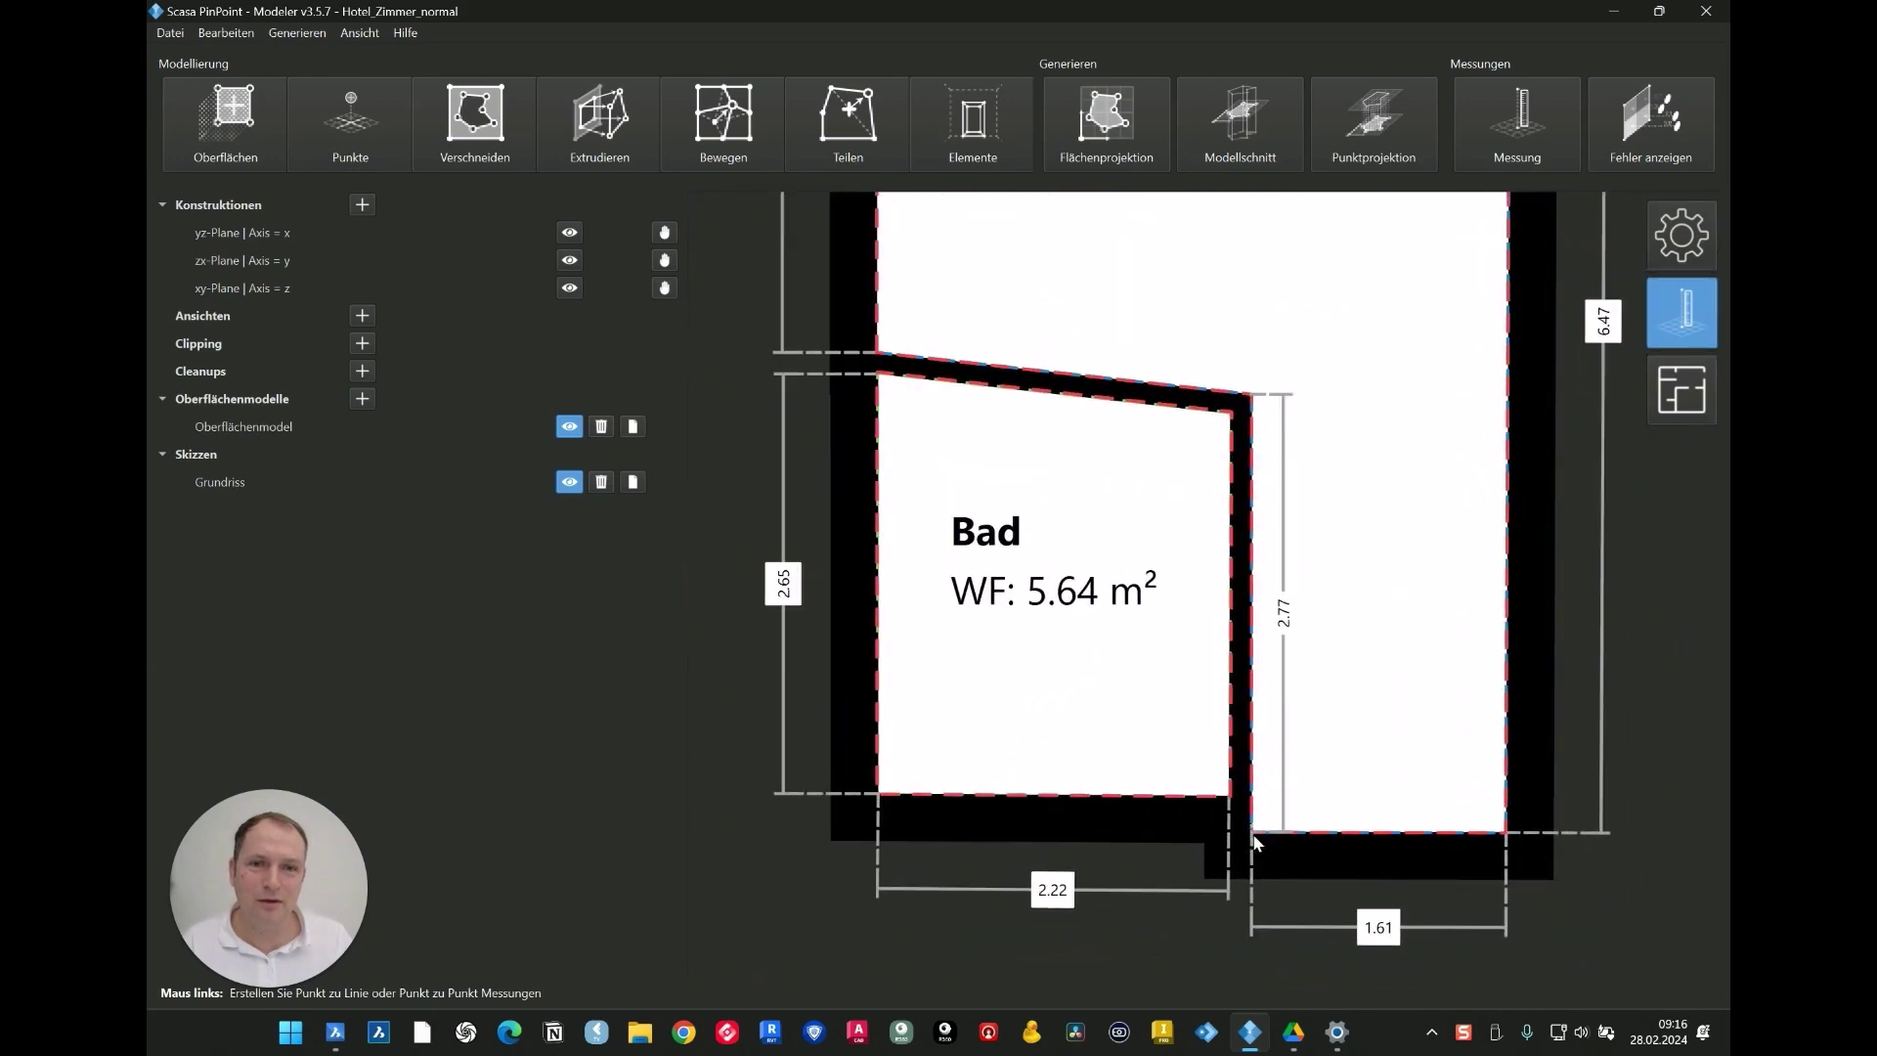
scroll(1105, 883, down, 4)
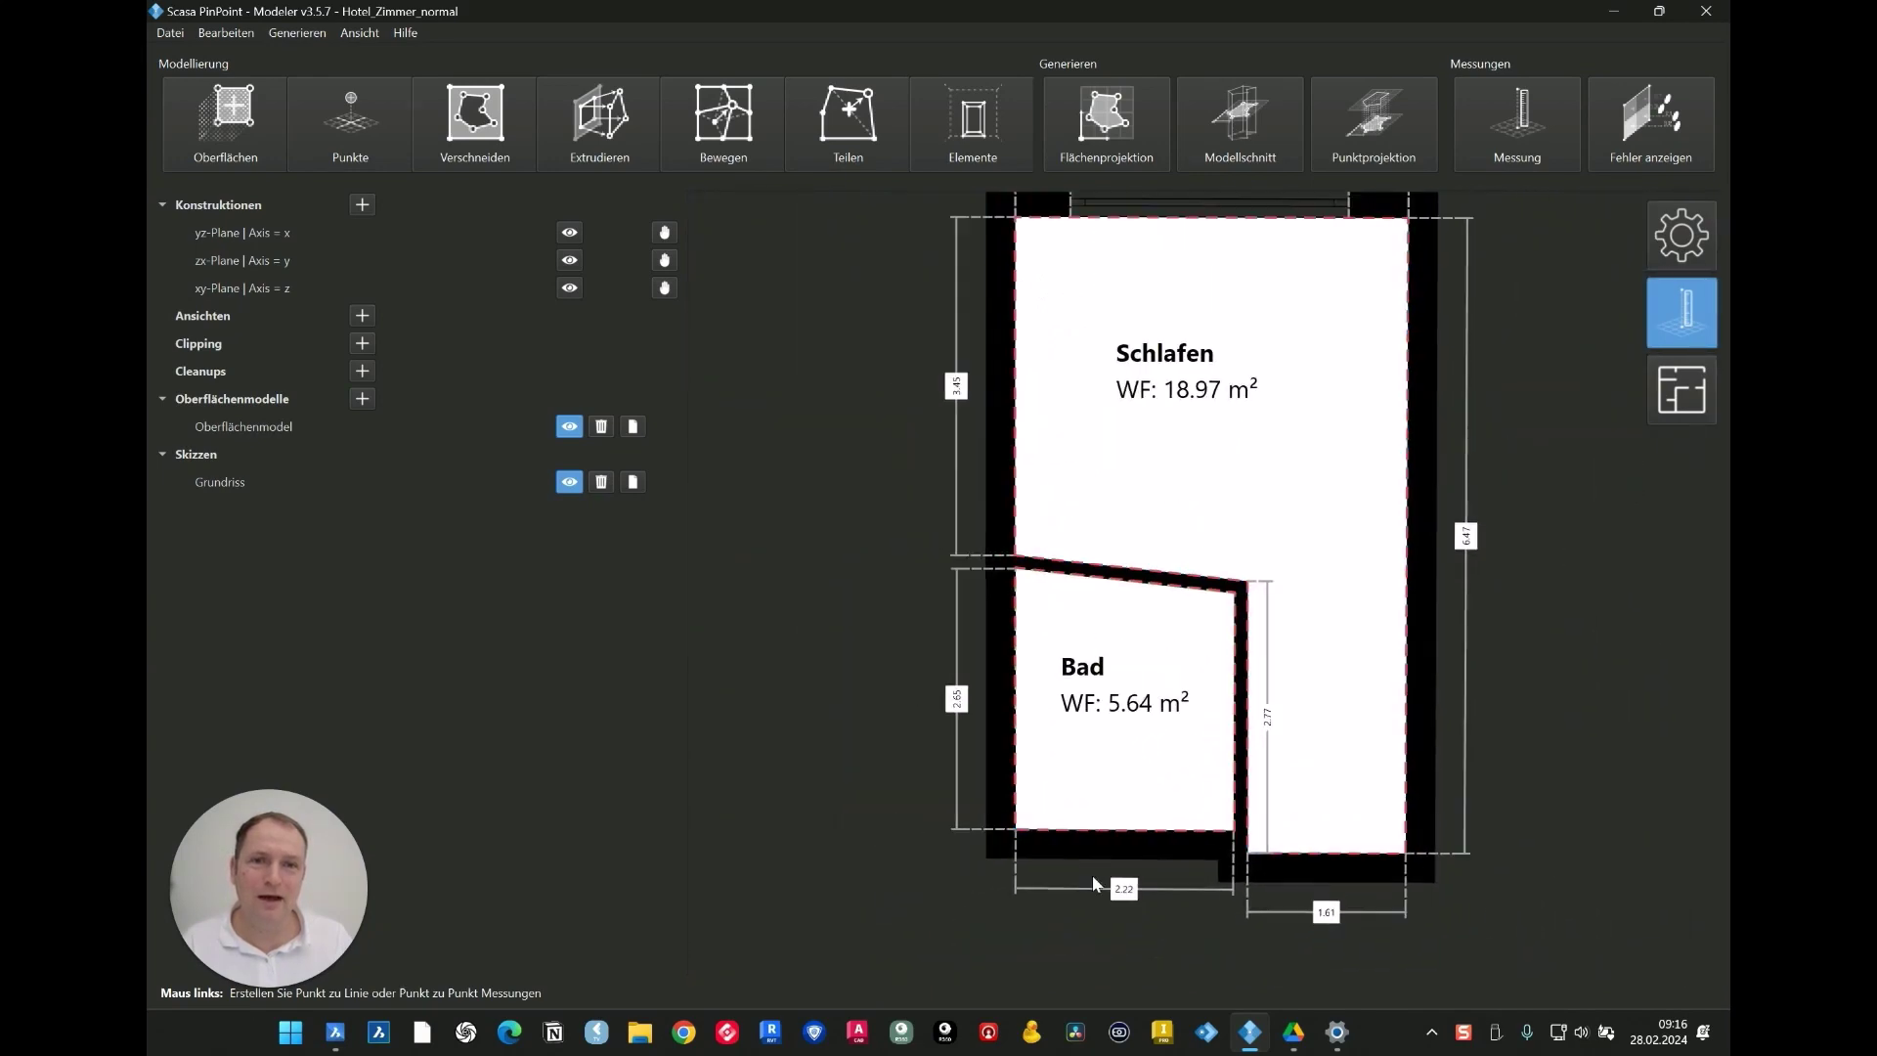
Step: Export the floor plan to the Desktop as a Drawing Interchange File (*.dxf) named Plan
scroll(1265, 658, up, 2)
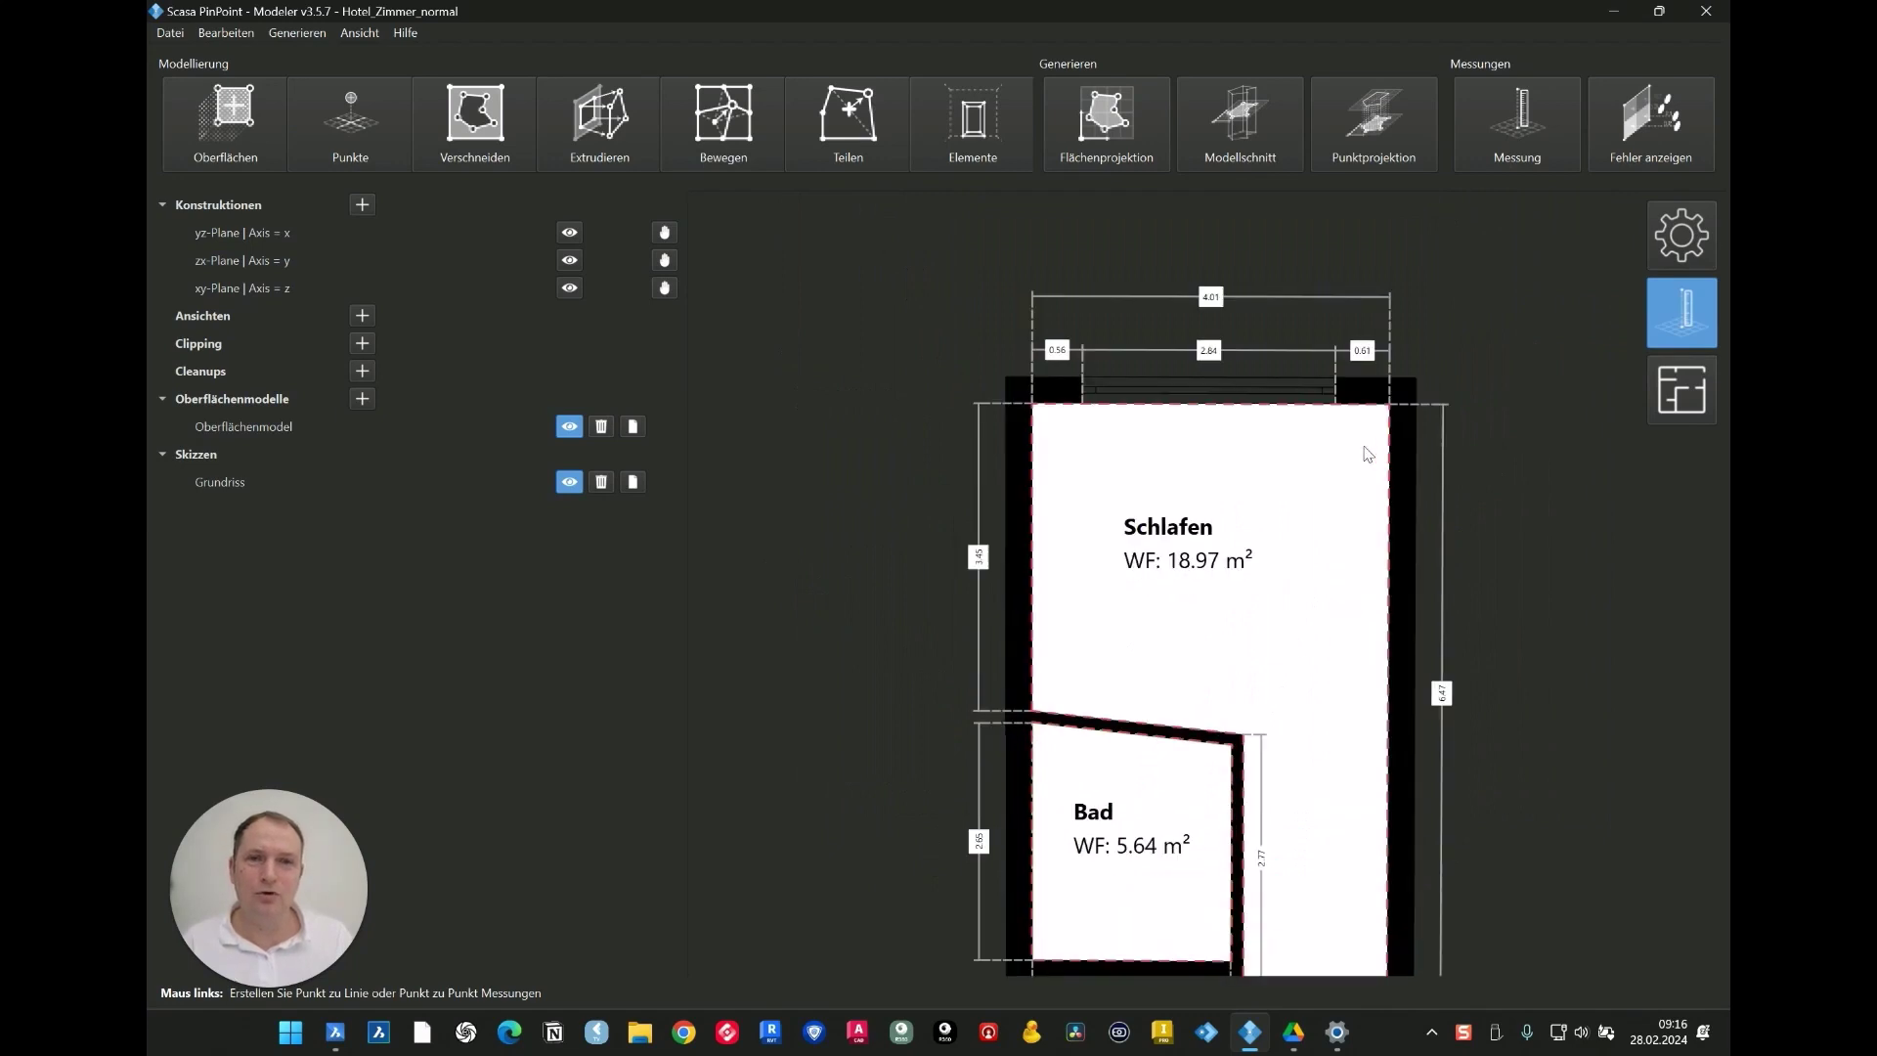
scroll(1201, 445, down, 2)
click(632, 483)
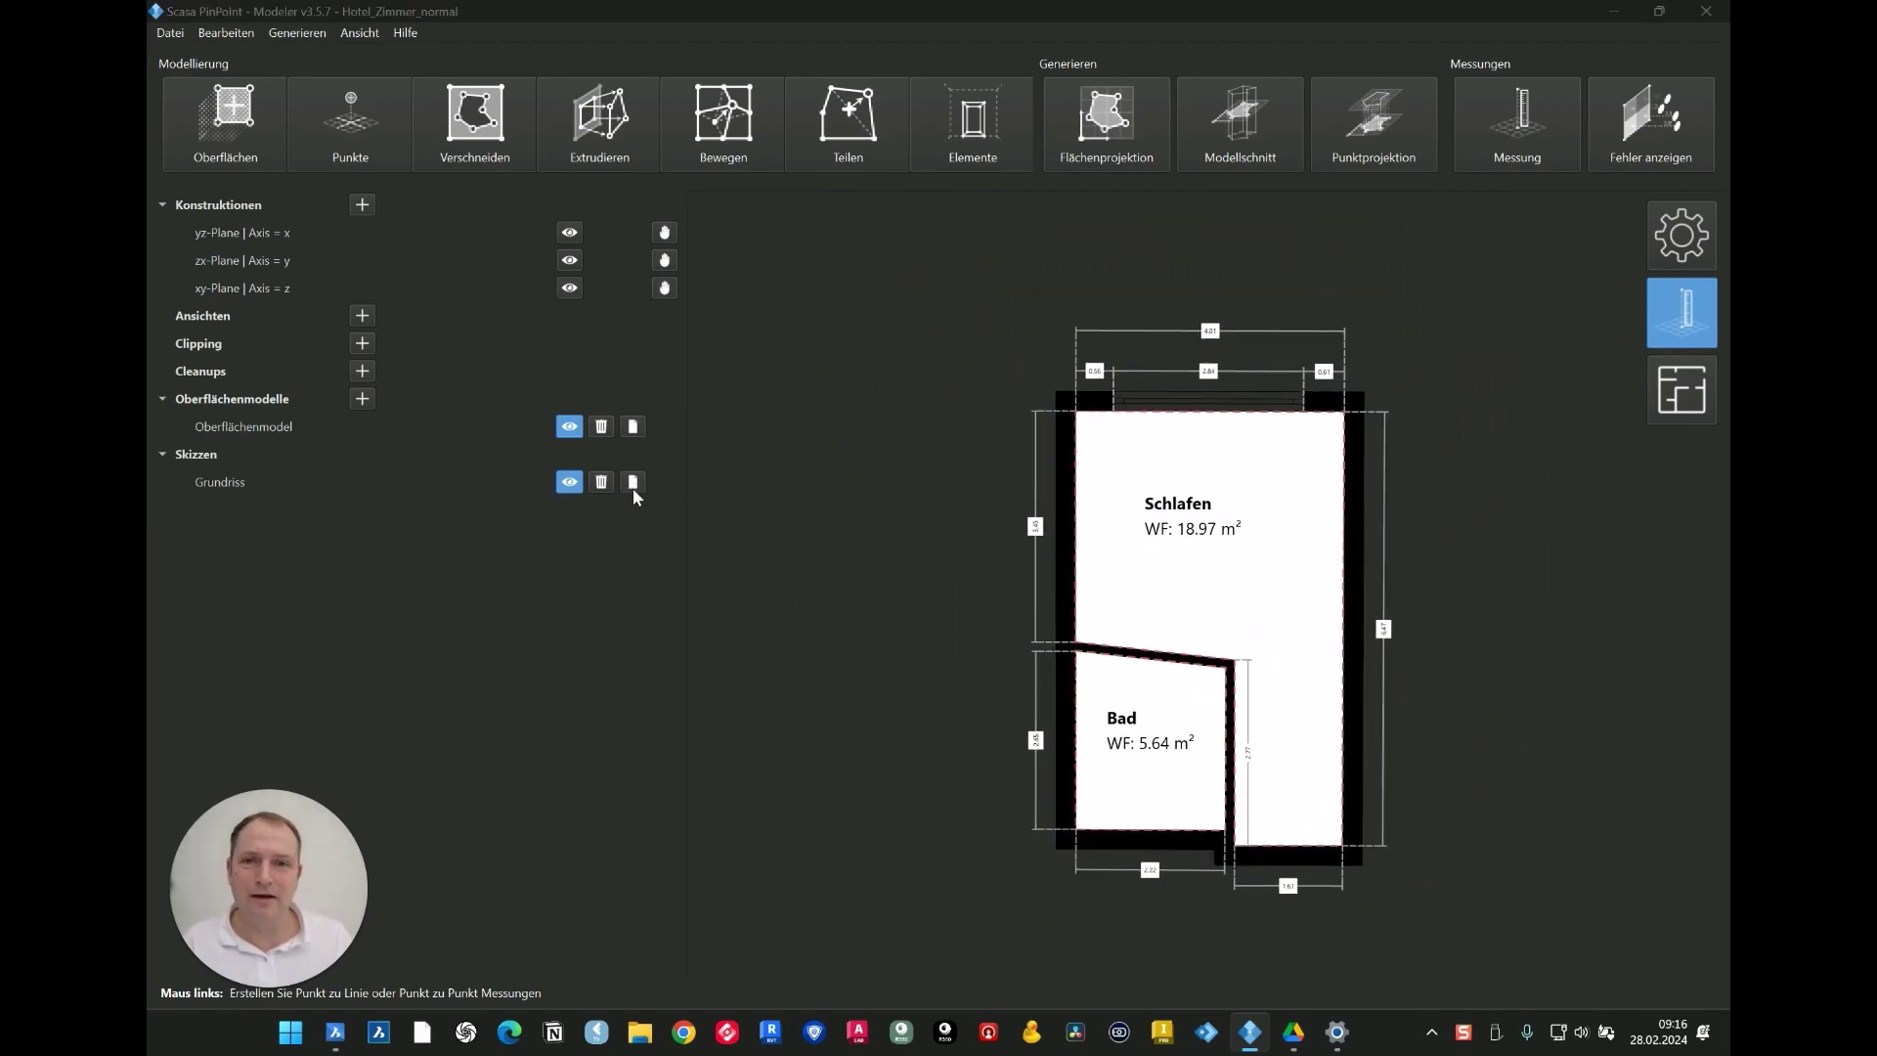
click(877, 689)
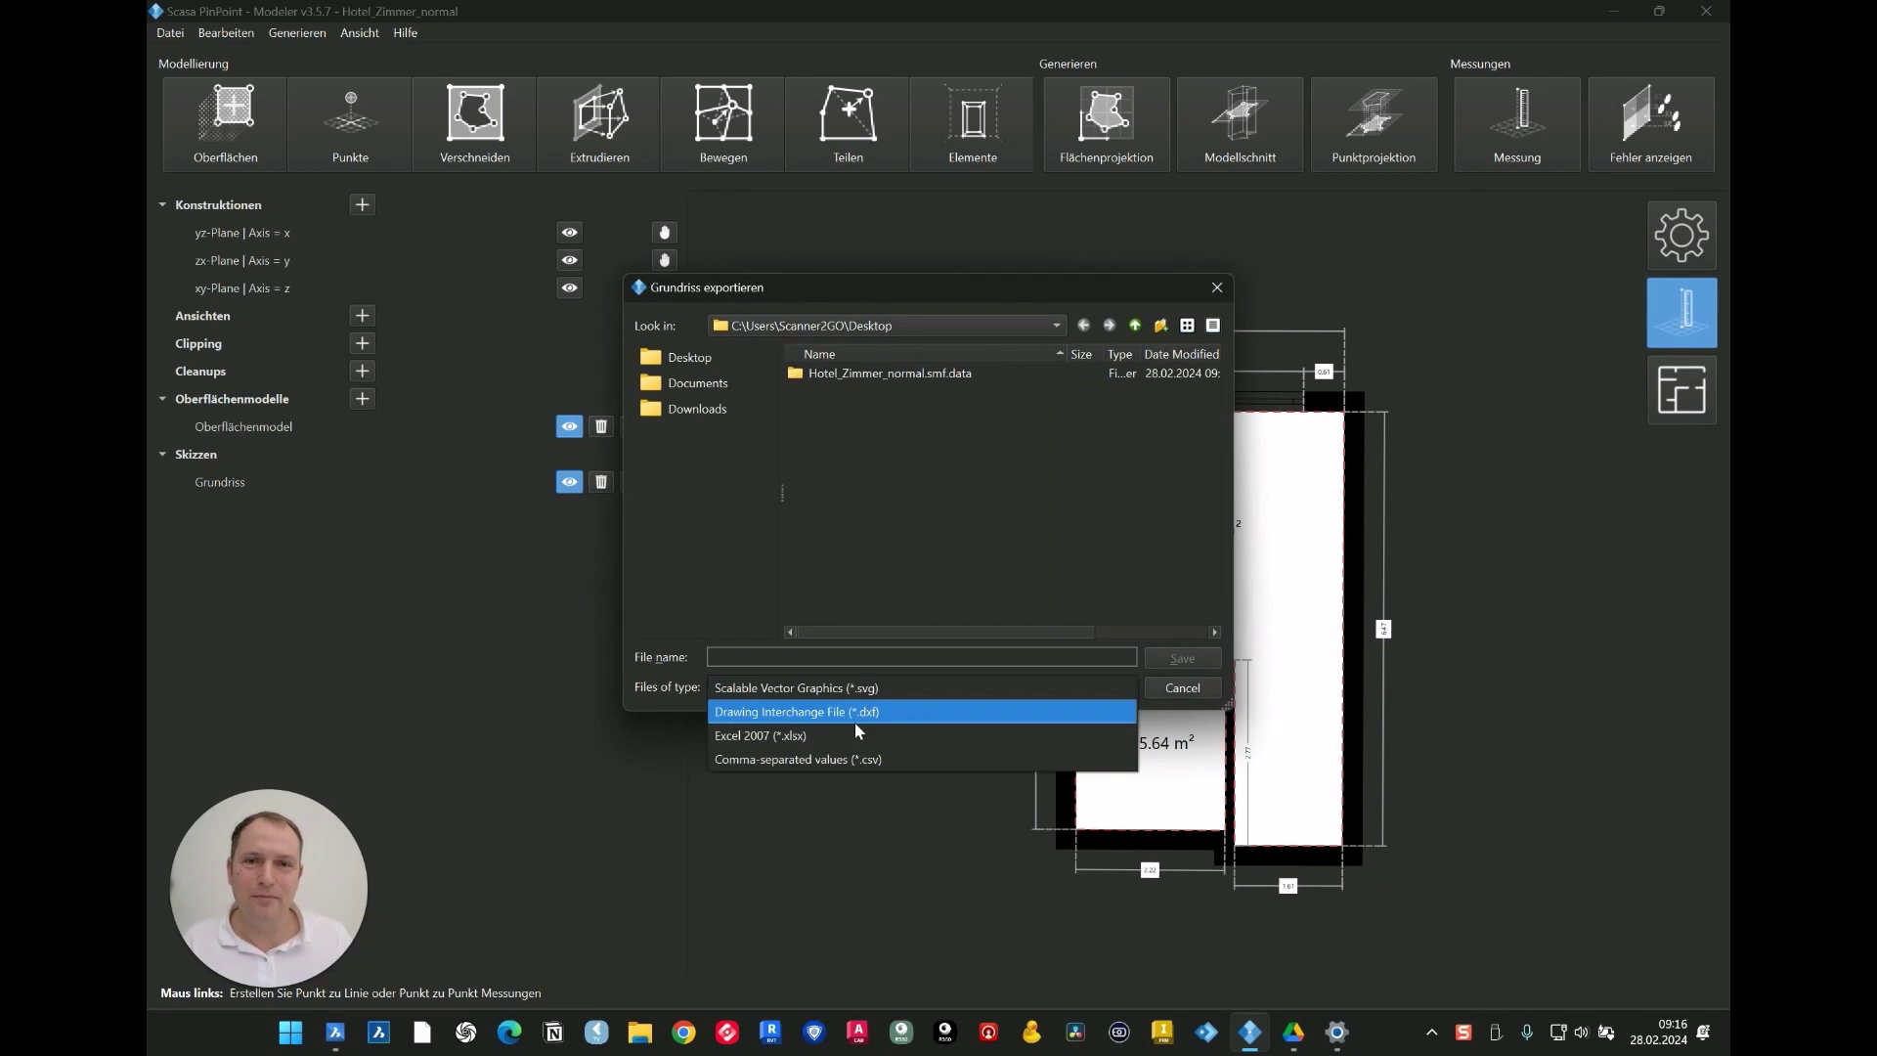
click(855, 712)
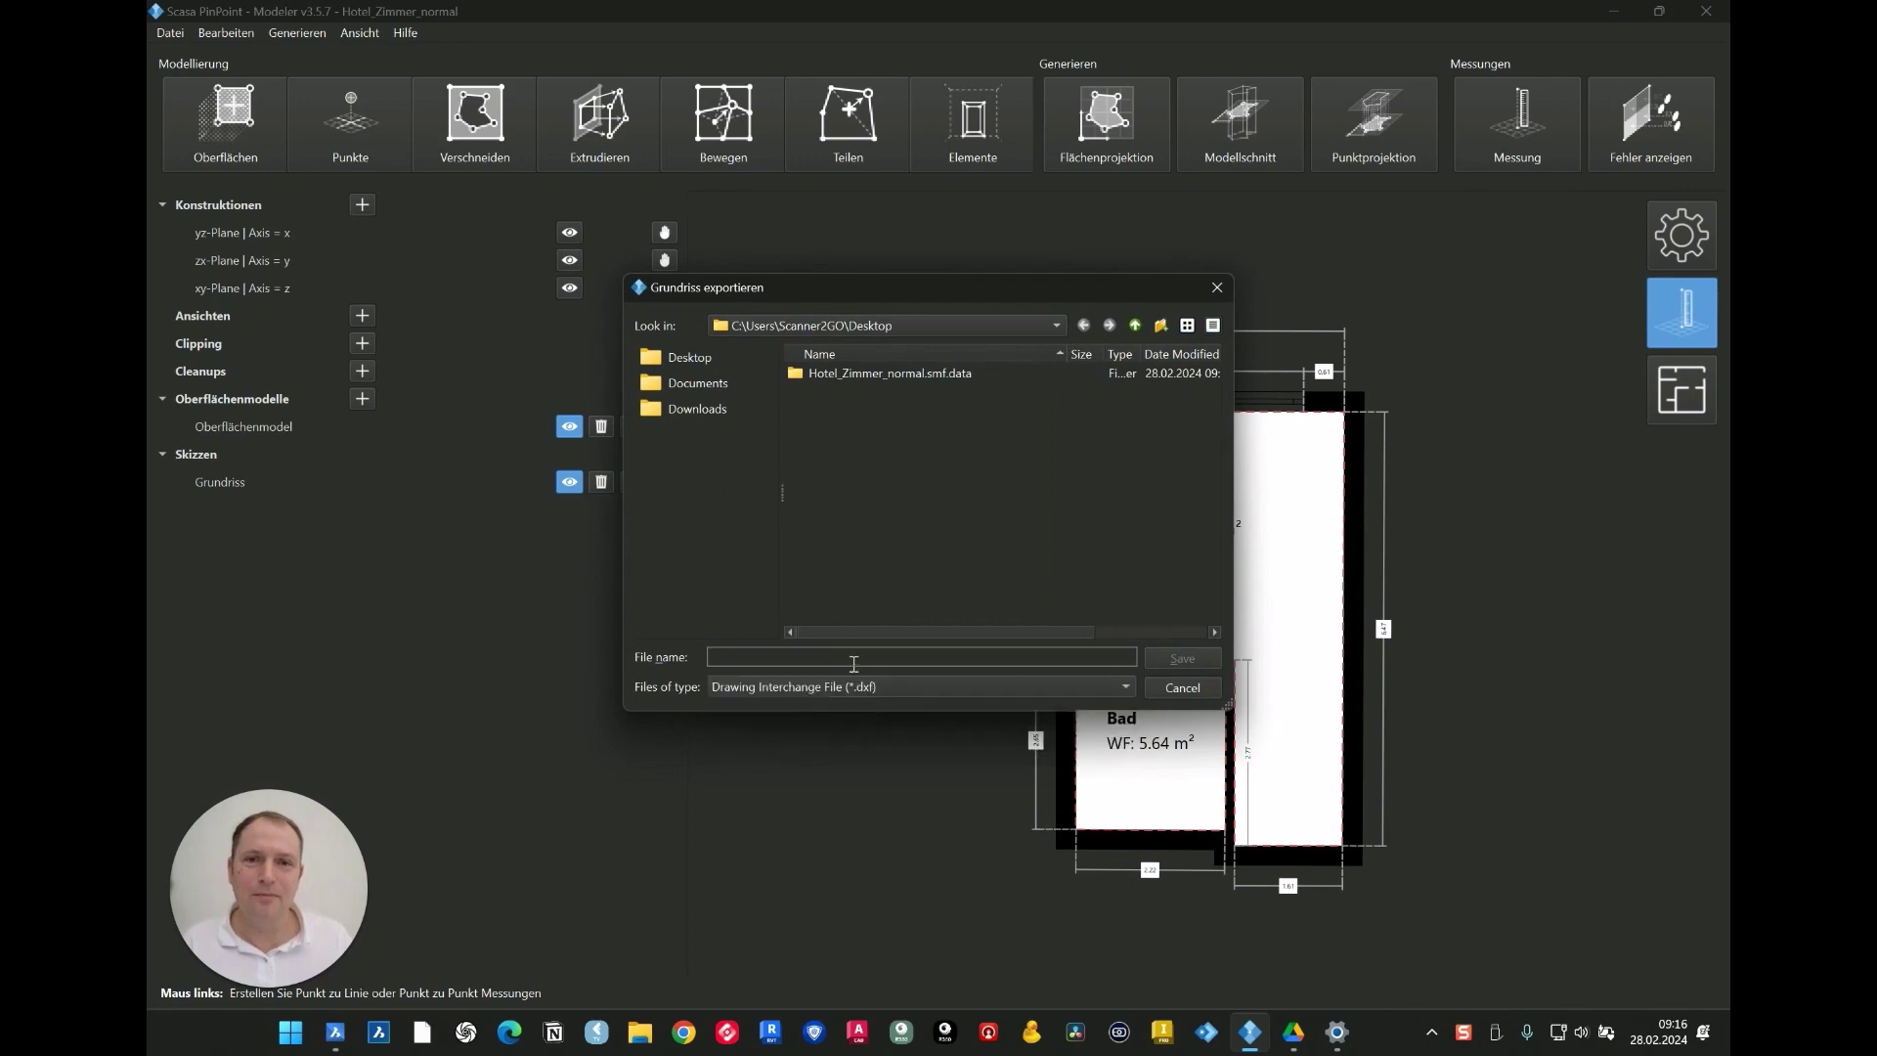
text(Plan)
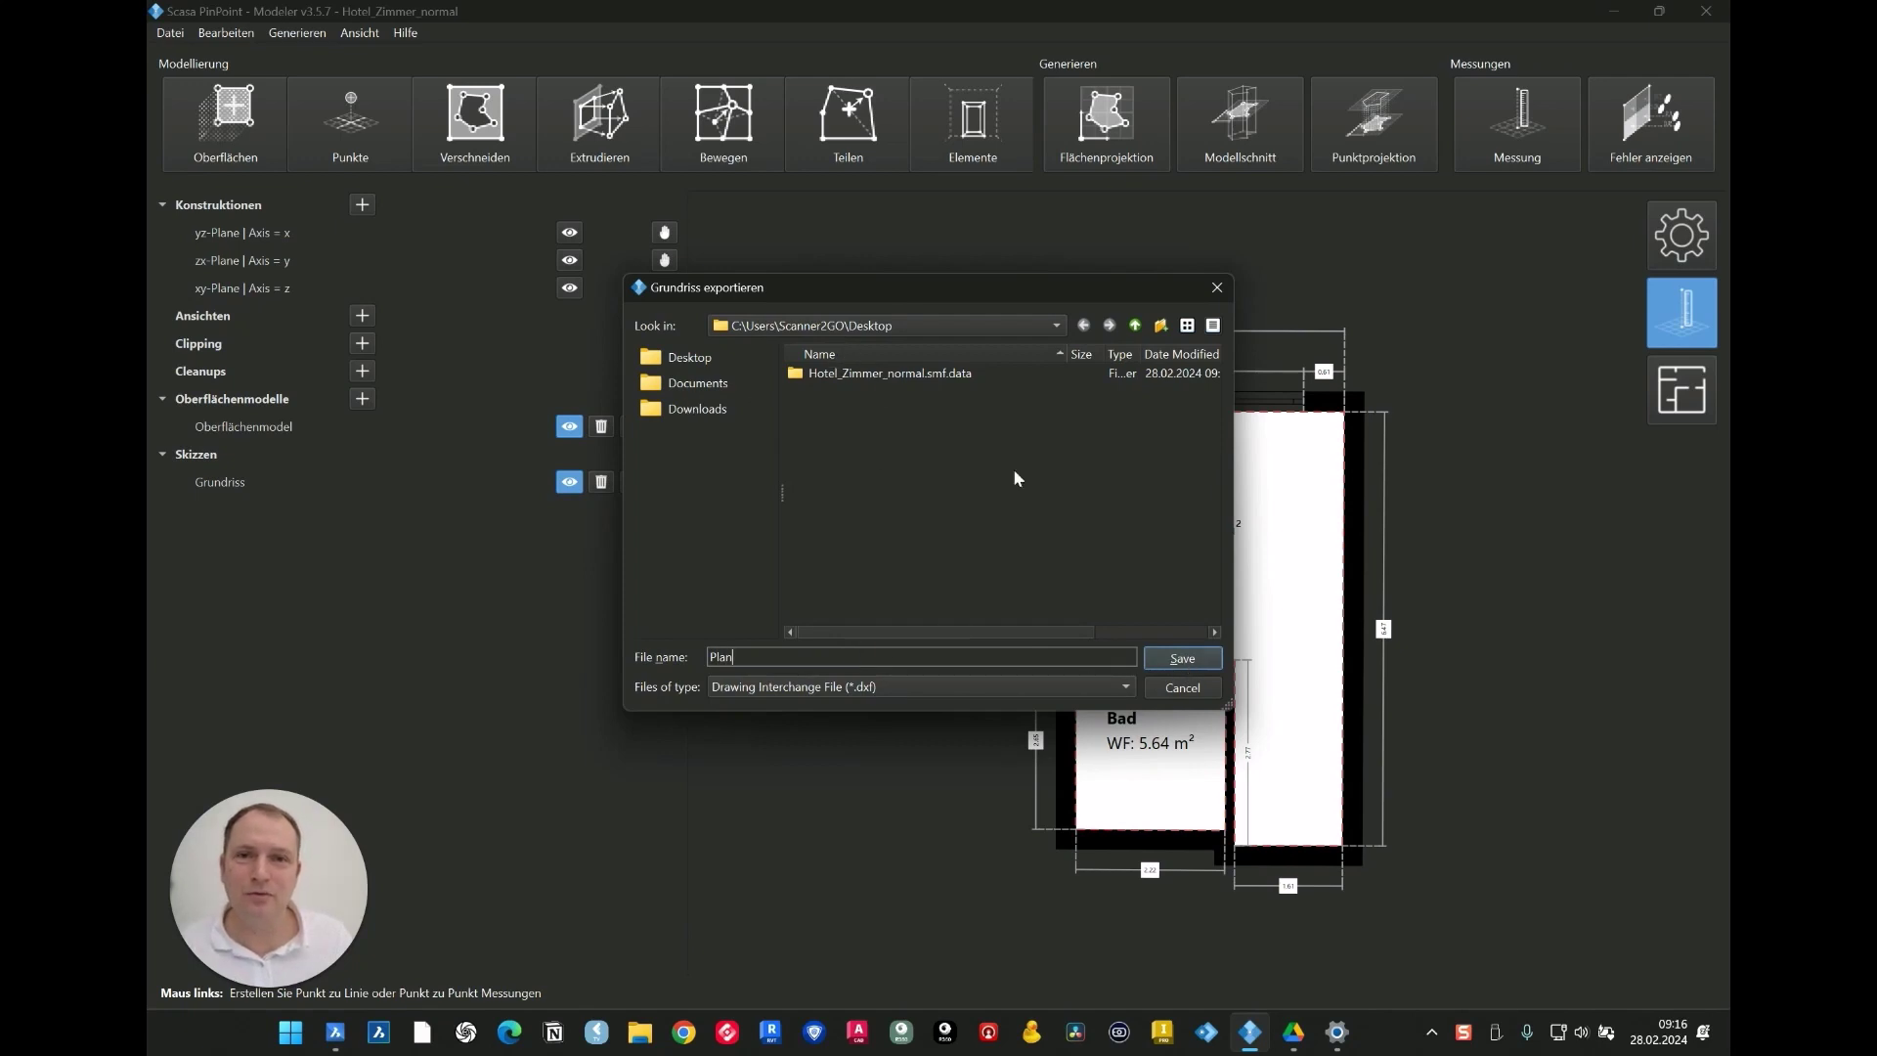
click(1182, 659)
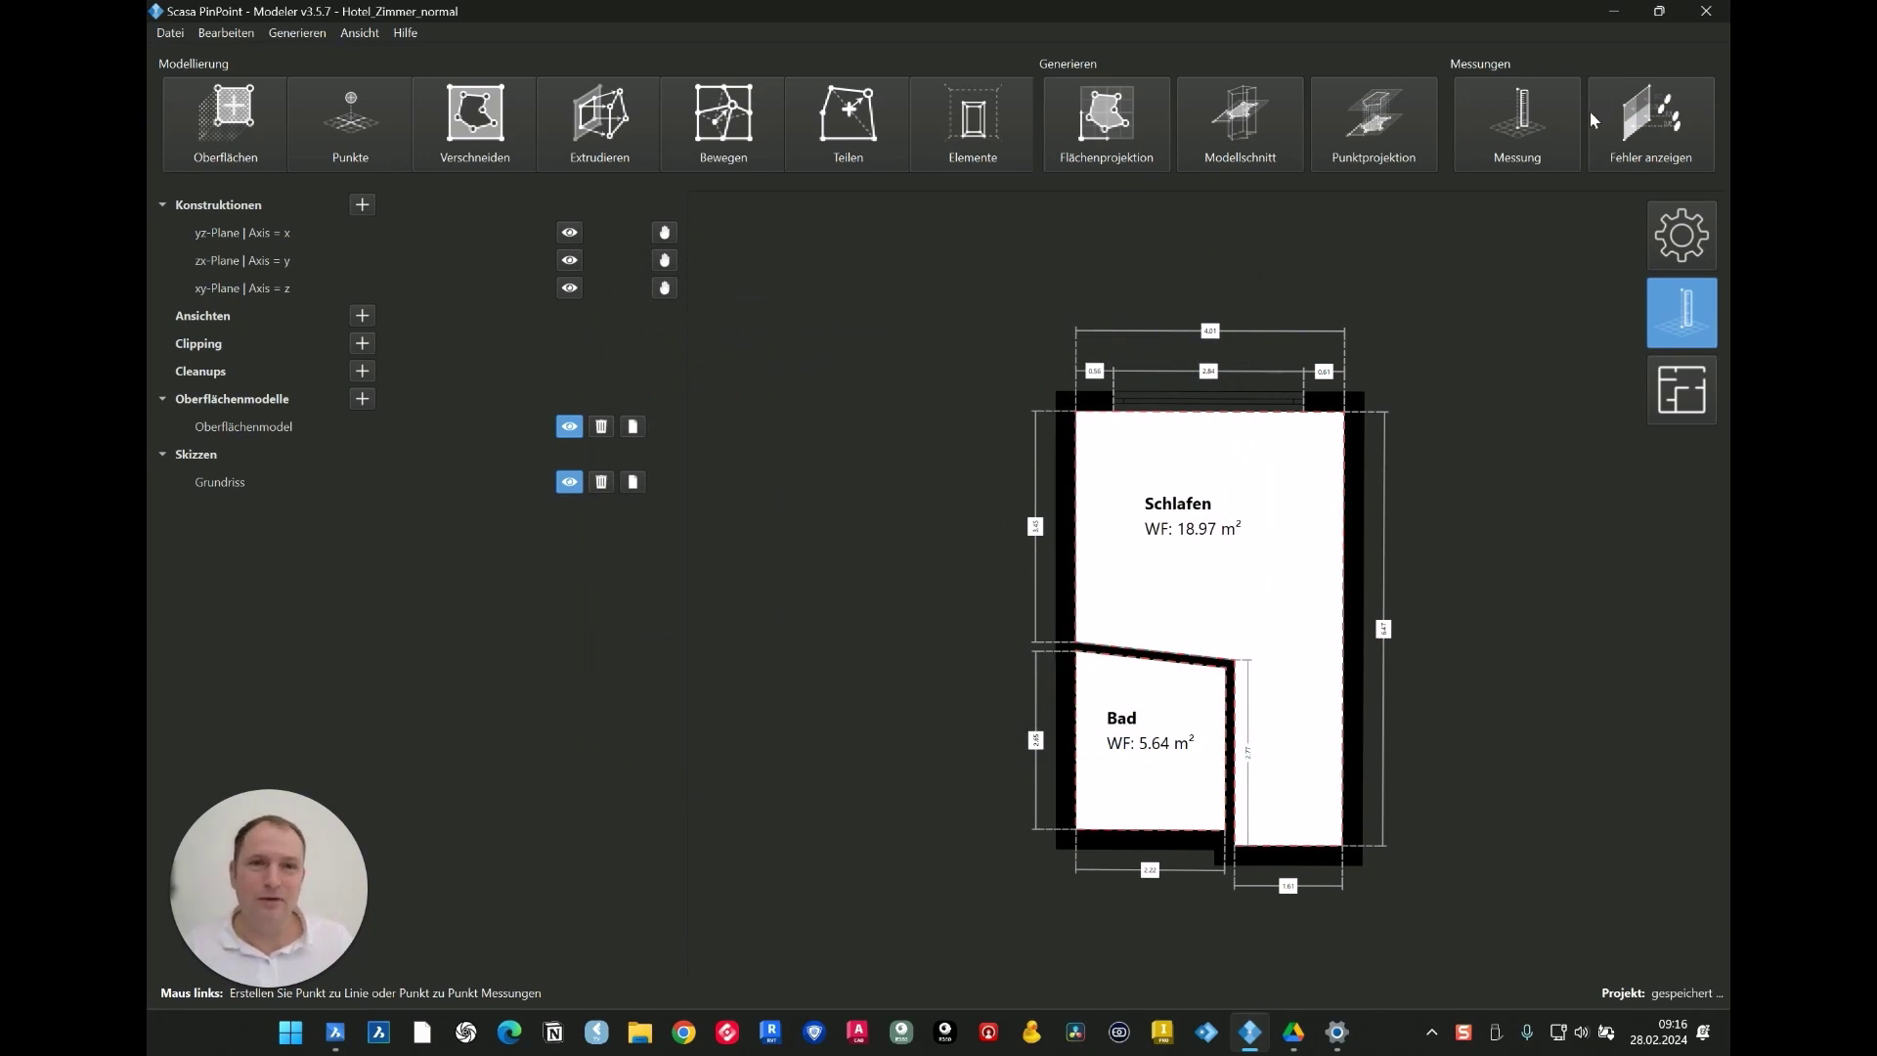
Step: Open the exported Plan.dxf from the desktop in BricsCAD and bring up the drawing's layers
click(1618, 11)
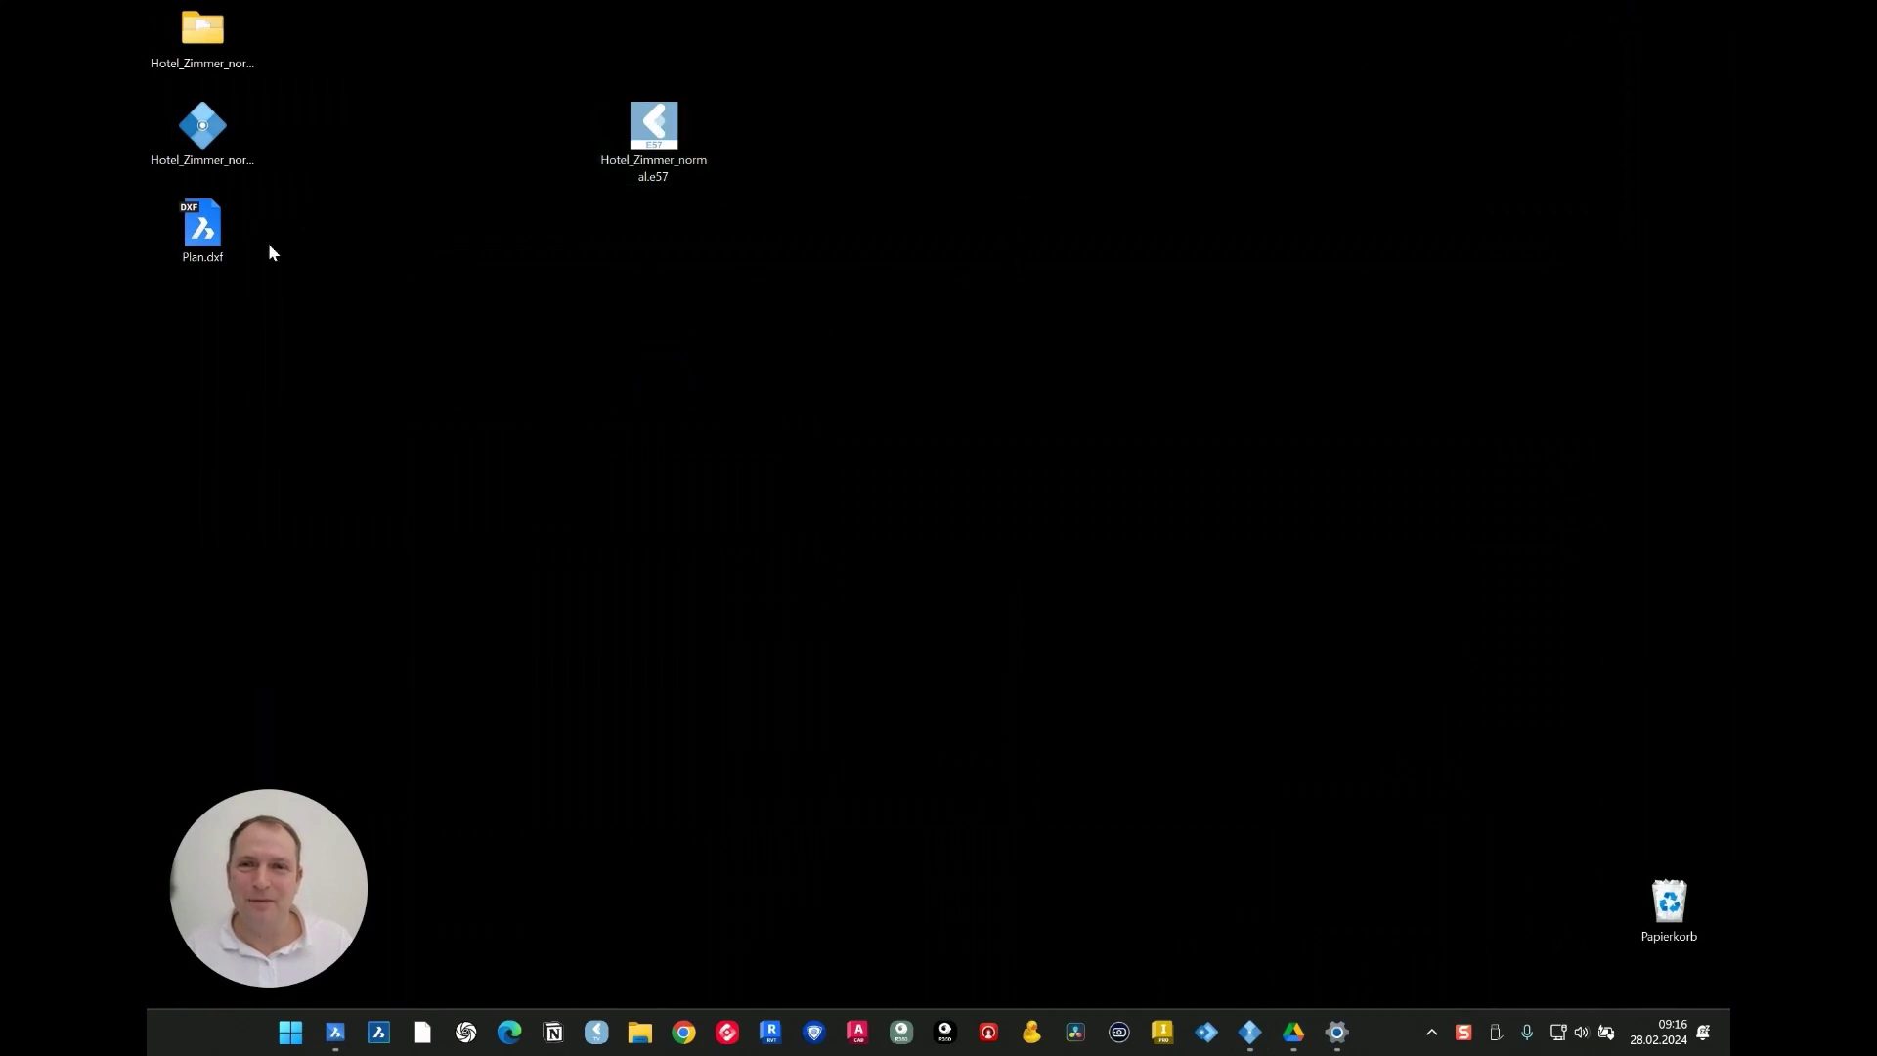
double_click(202, 229)
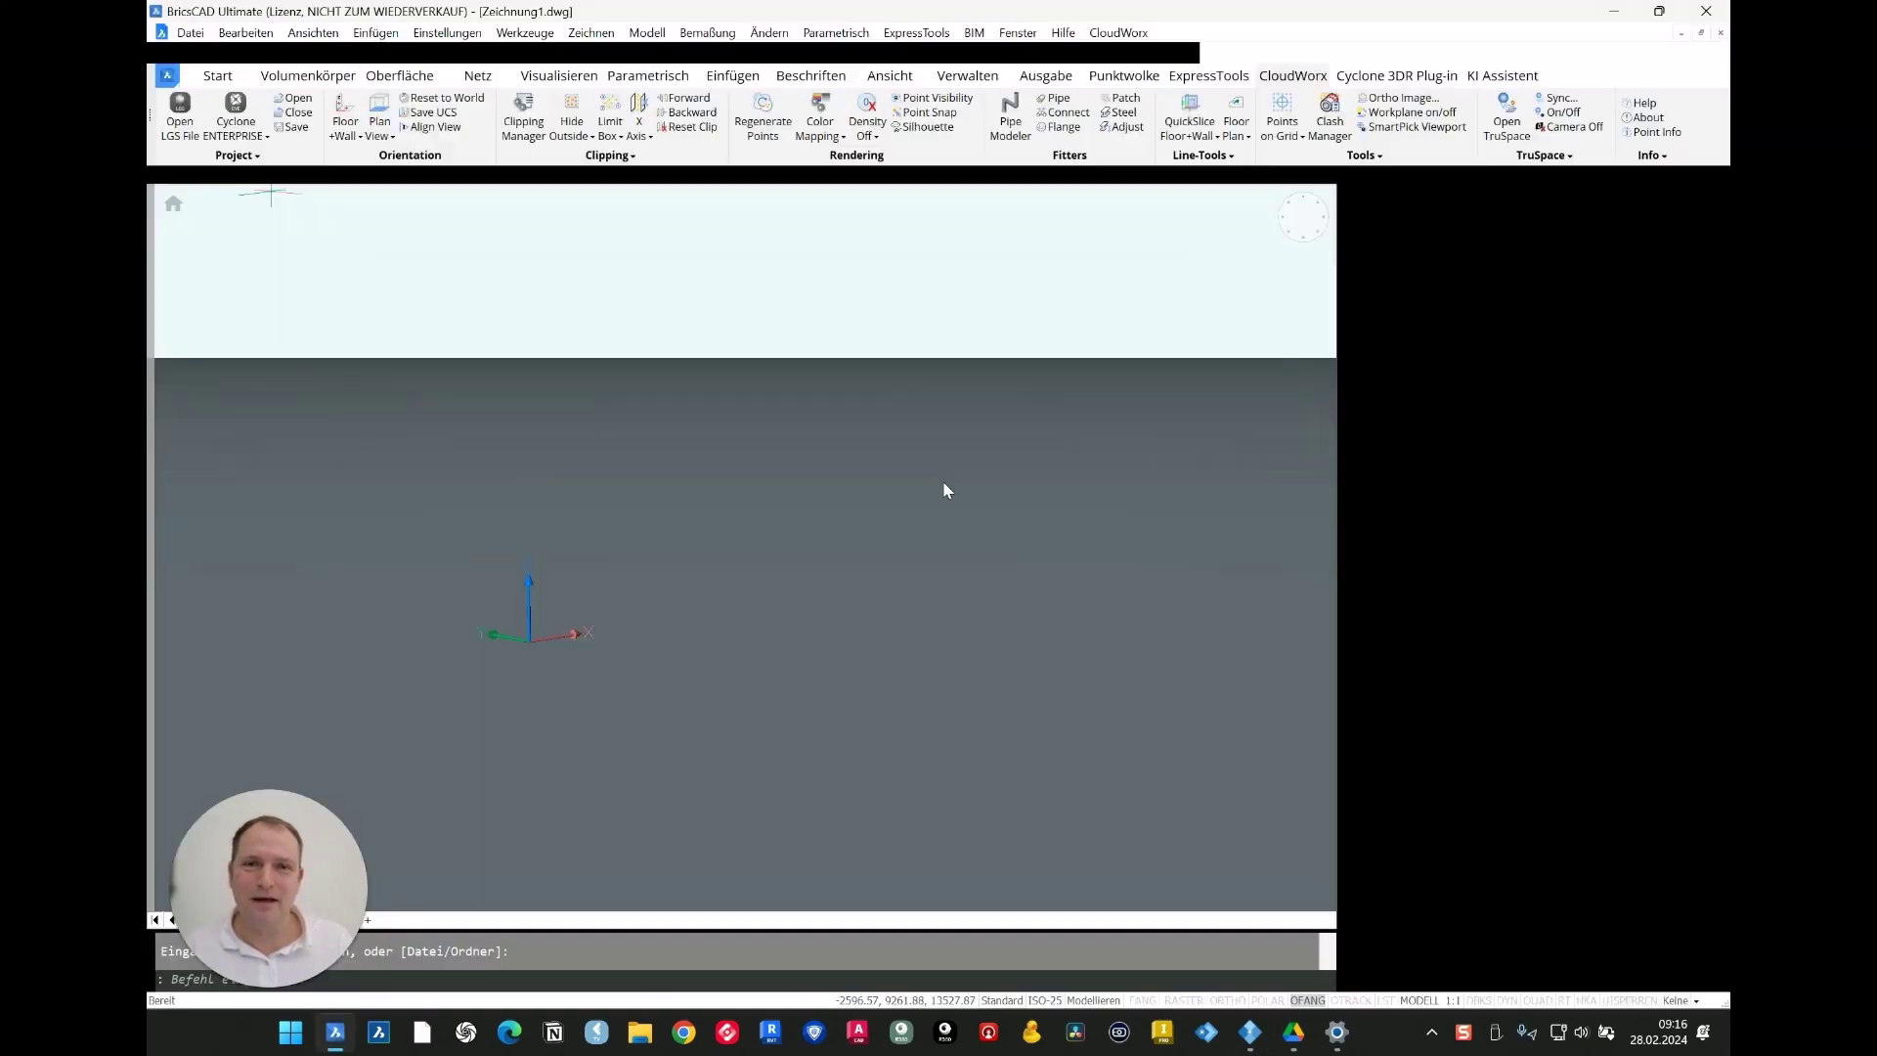
scroll(929, 548, down, 7)
scroll(924, 561, up, 4)
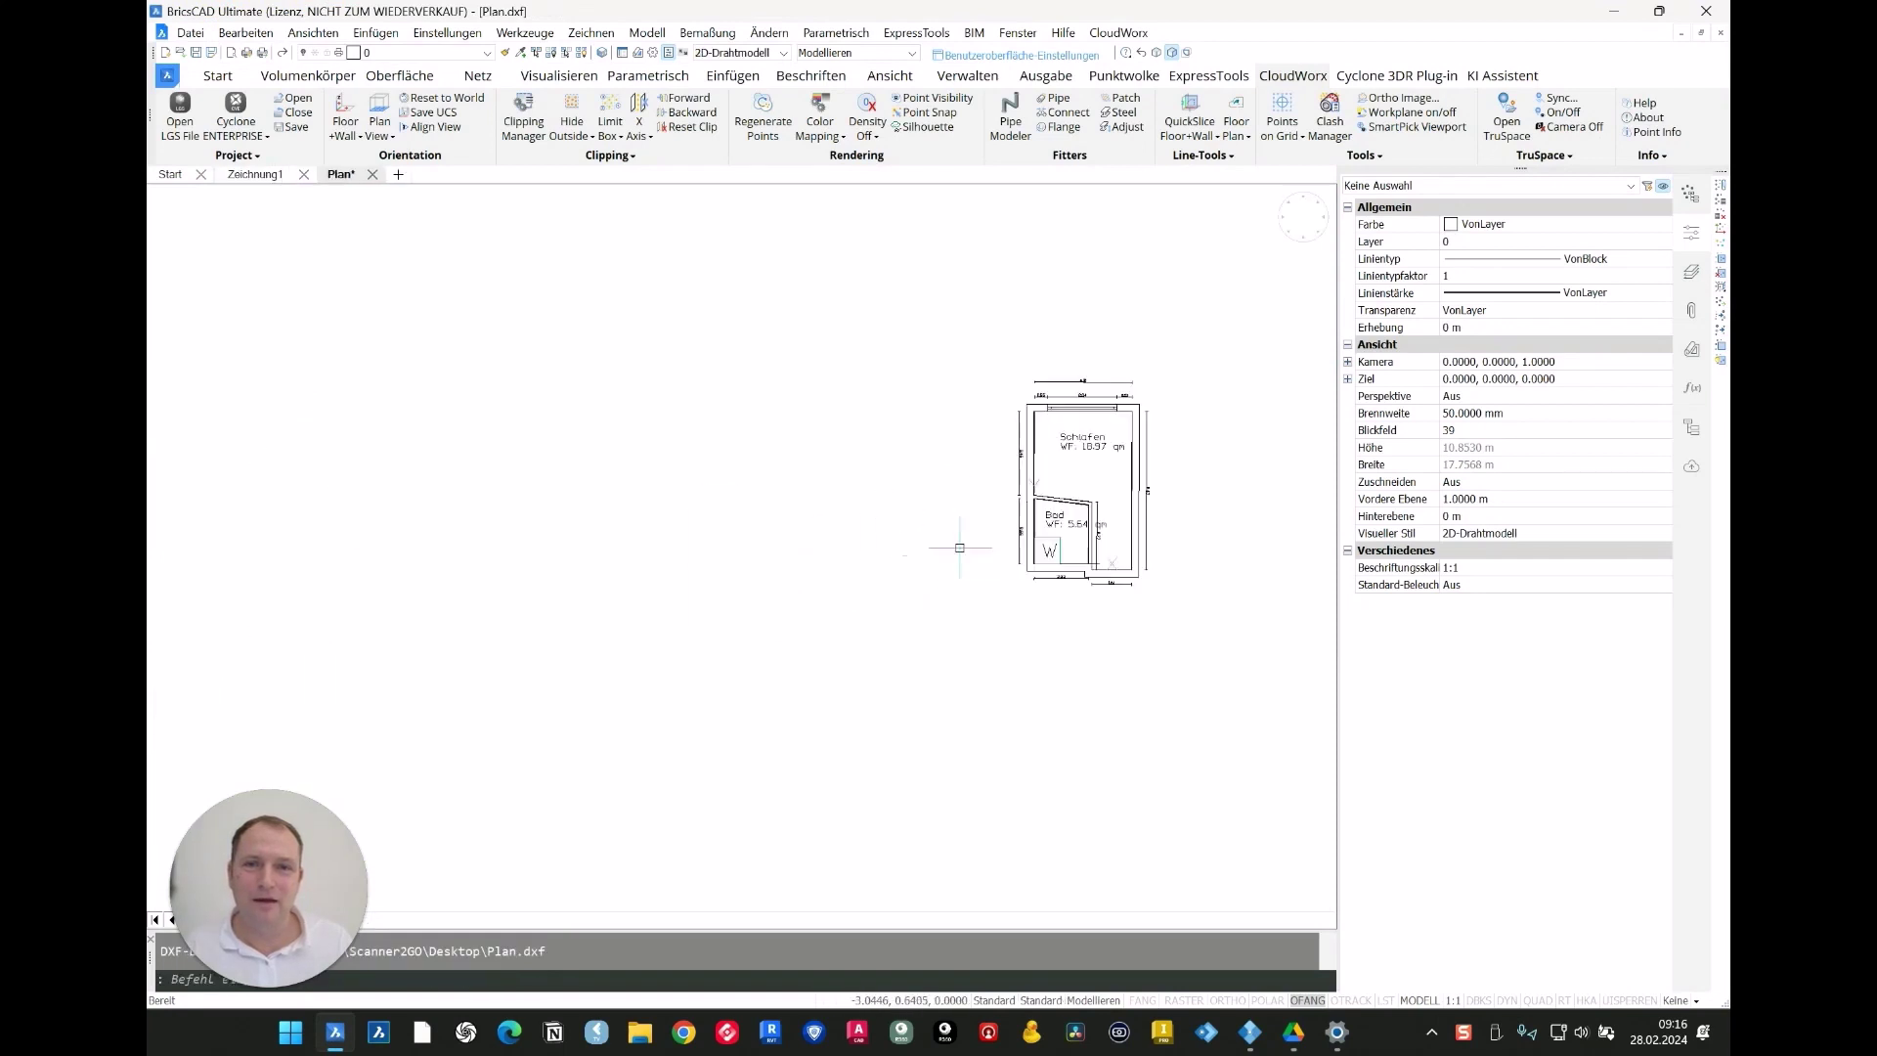
scroll(1153, 455, up, 2)
scroll(1154, 455, up, 4)
scroll(1041, 487, down, 1)
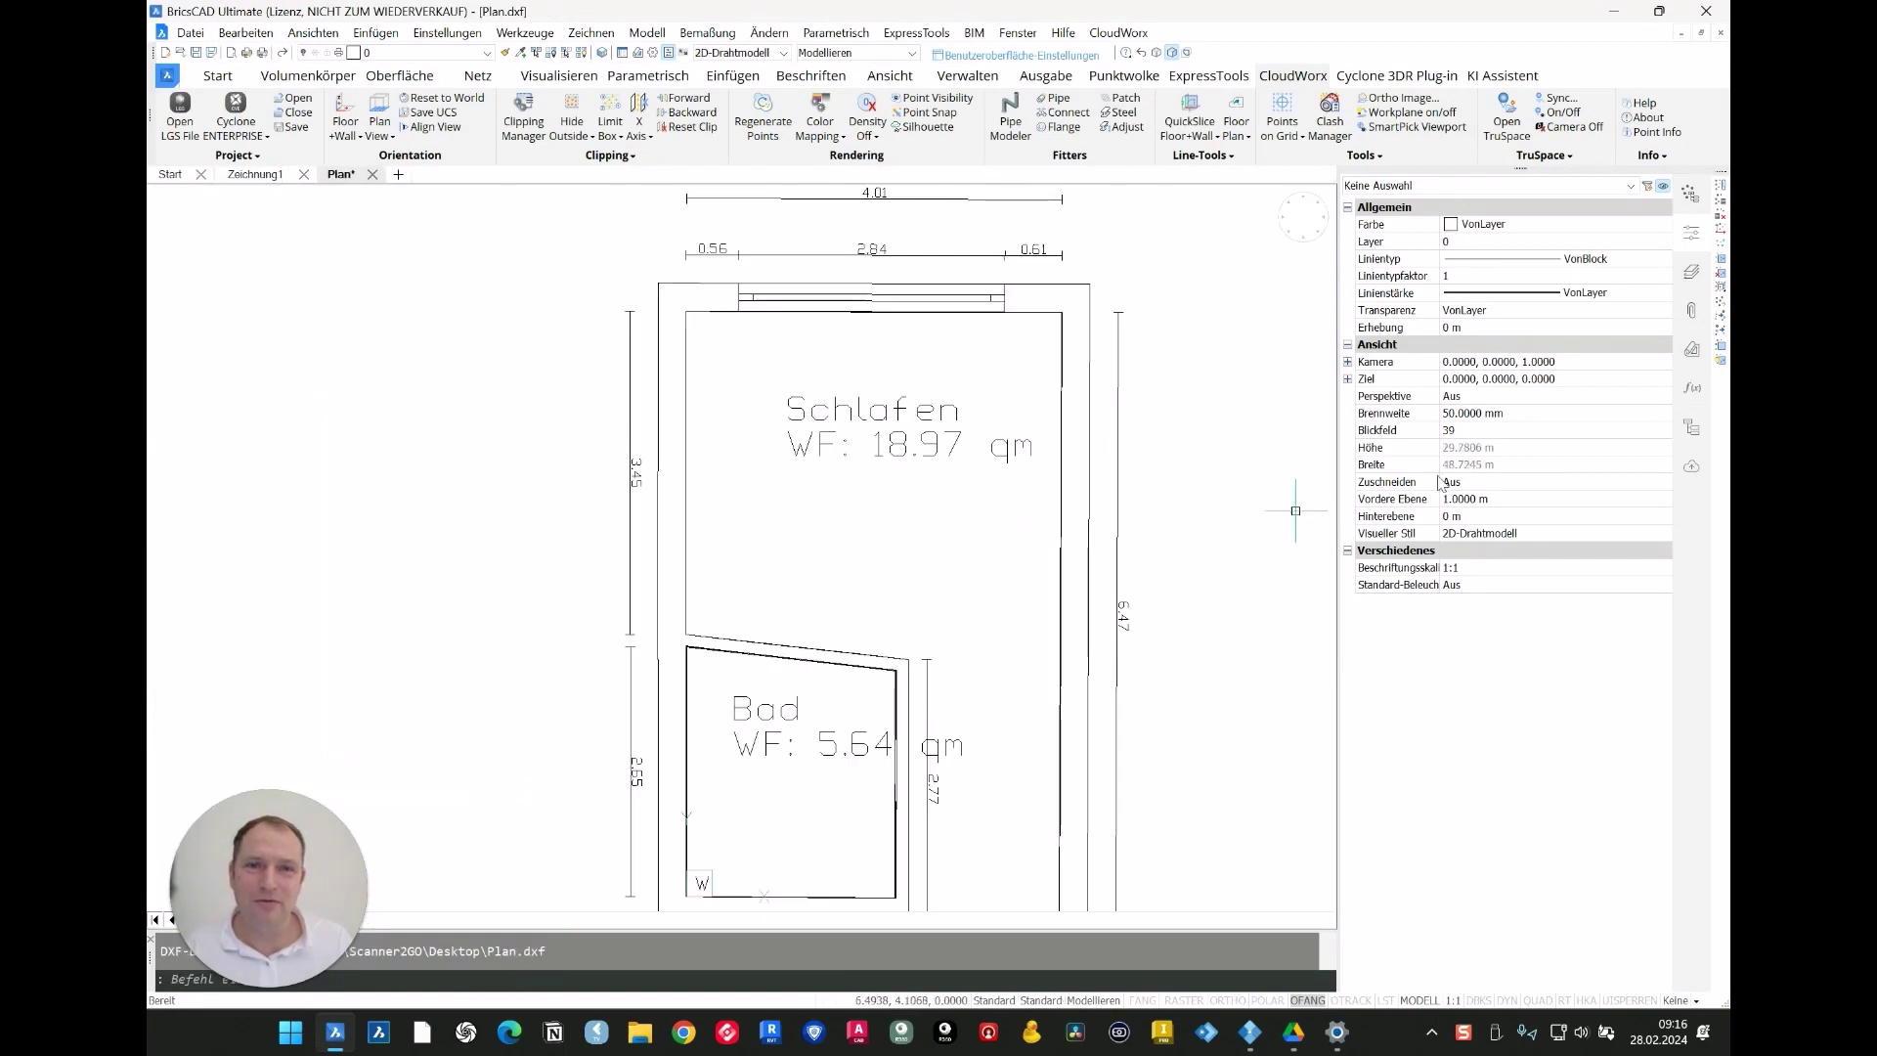
click(1691, 271)
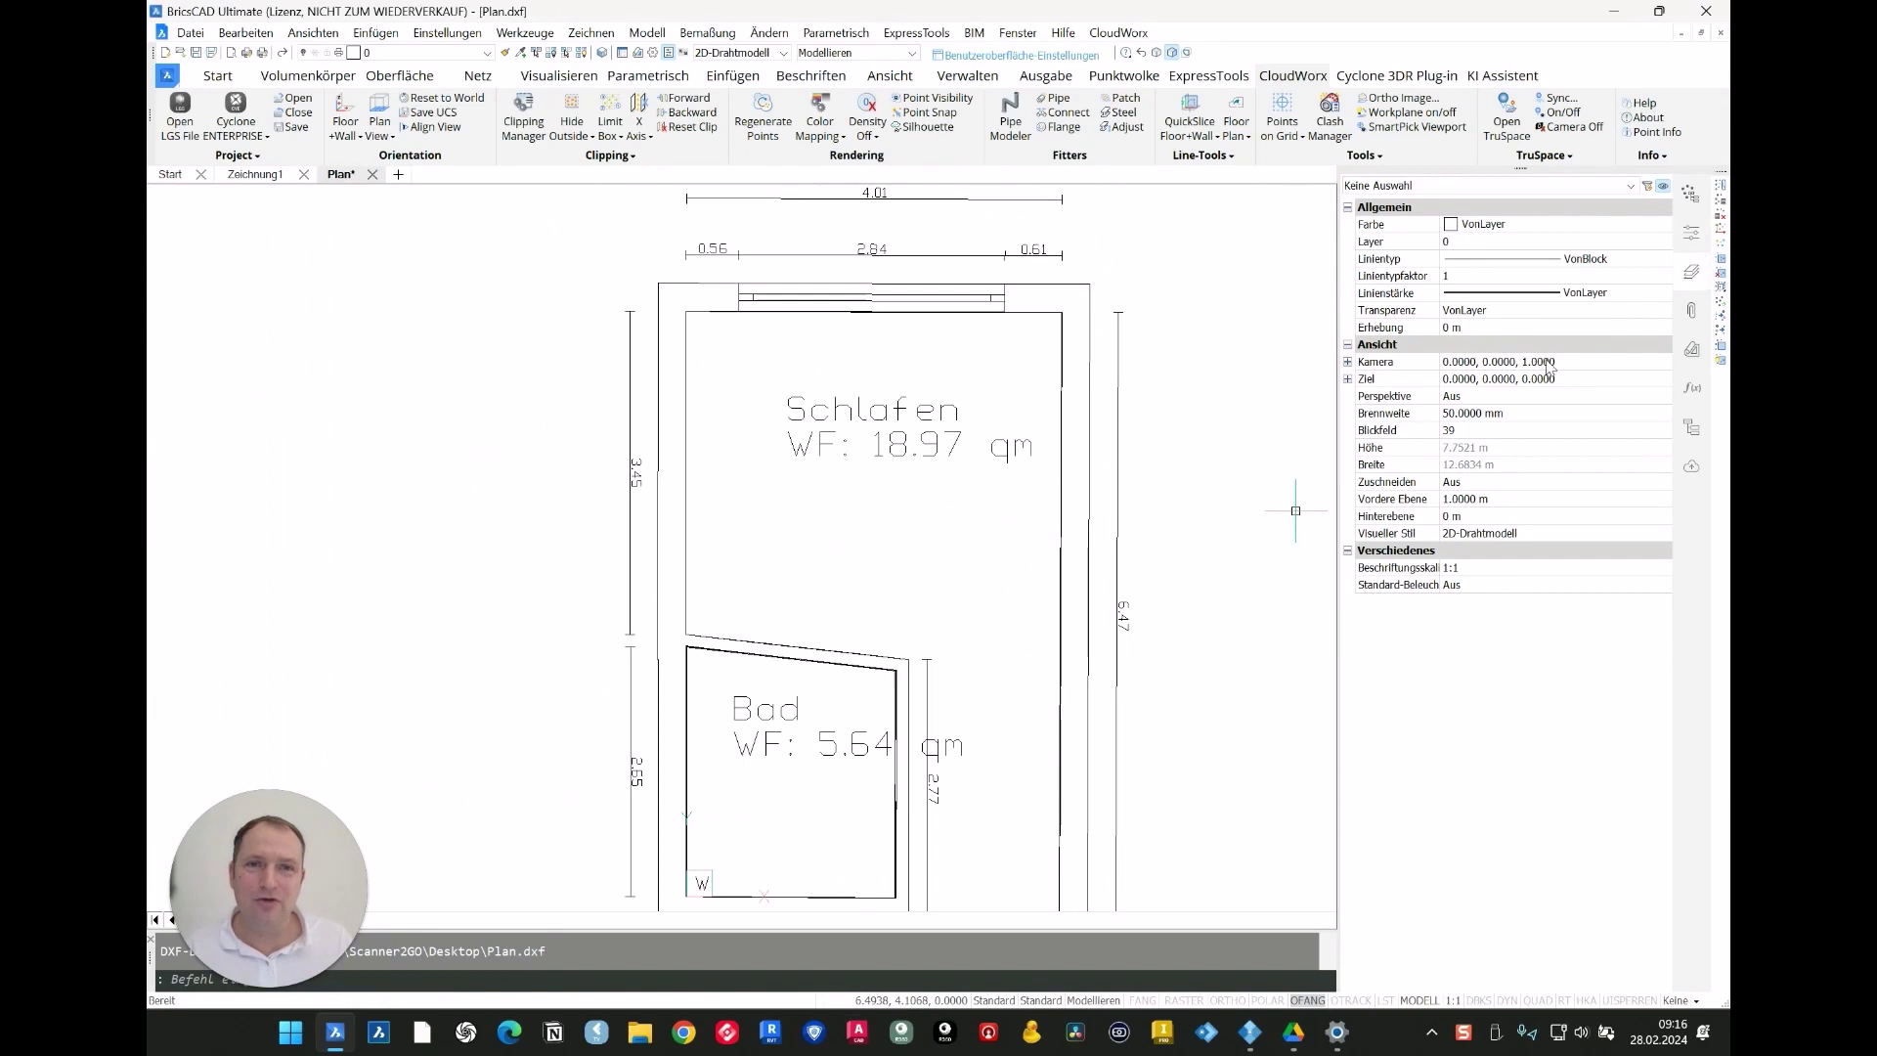